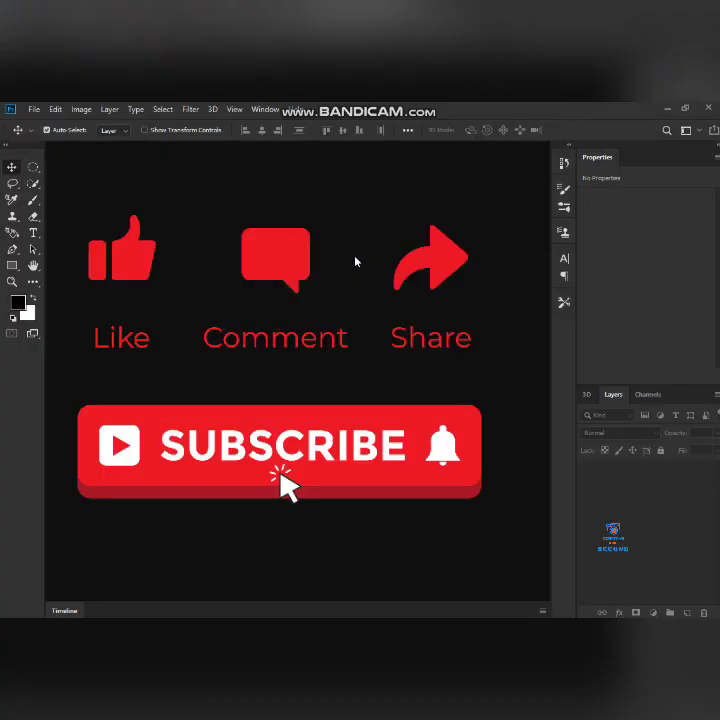
Step: Start a new document named POSTER DESIGN, 5 × 8 inches at 300 ppi, with a white background
click(34, 110)
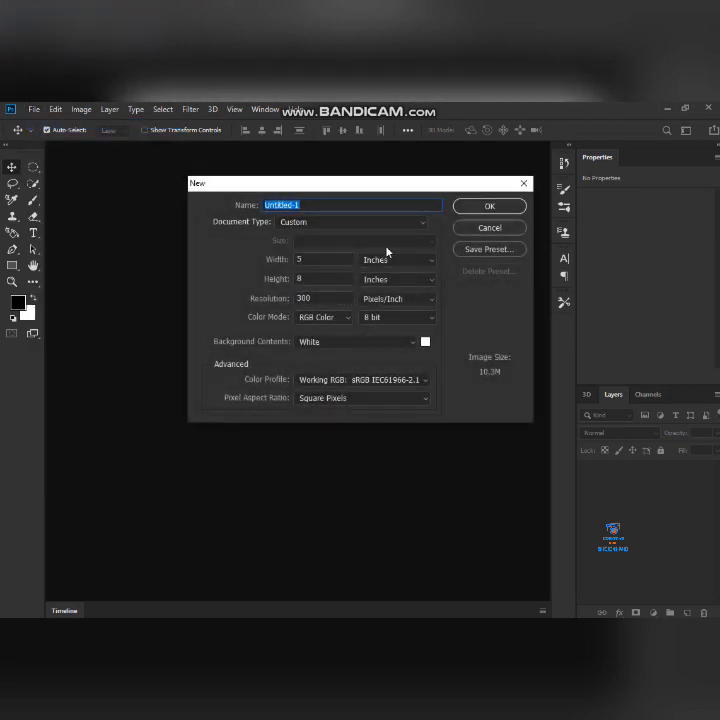
text(POSTER DESIGN)
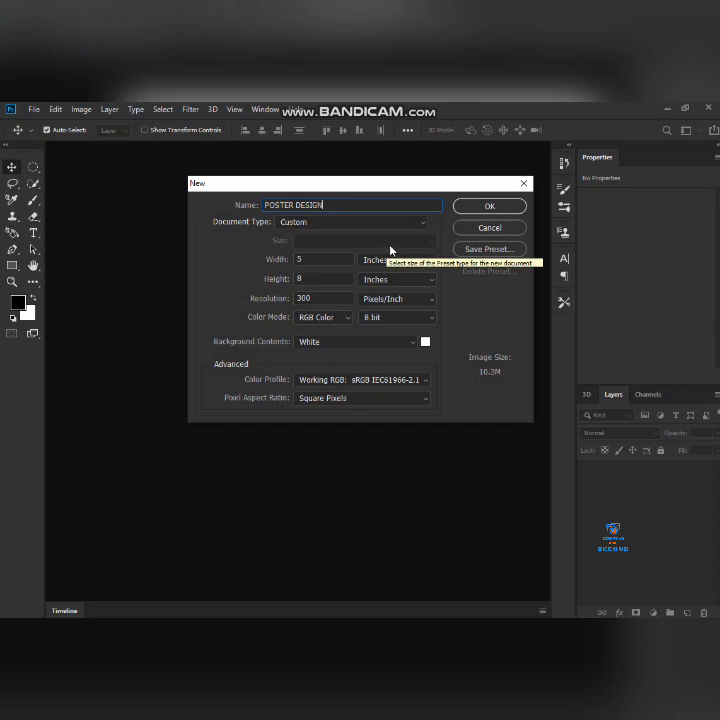
click(495, 207)
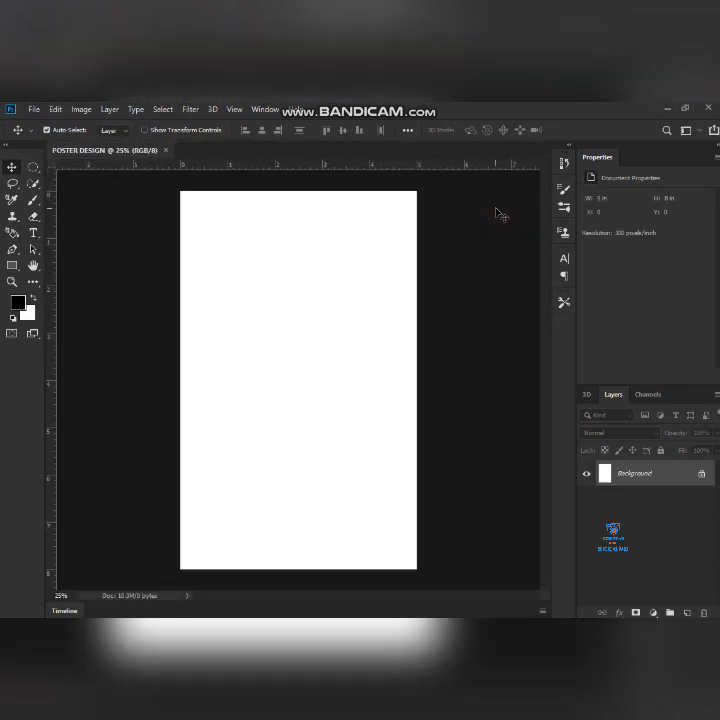
Step: Fill the Background with black, then add Layer 1 filled with red ff0000
key(alt+BackSpace)
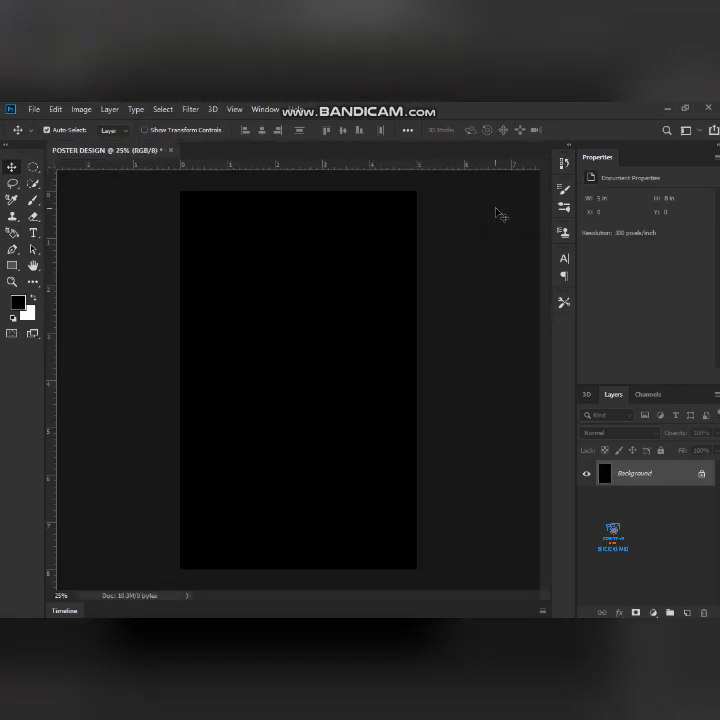
click(688, 612)
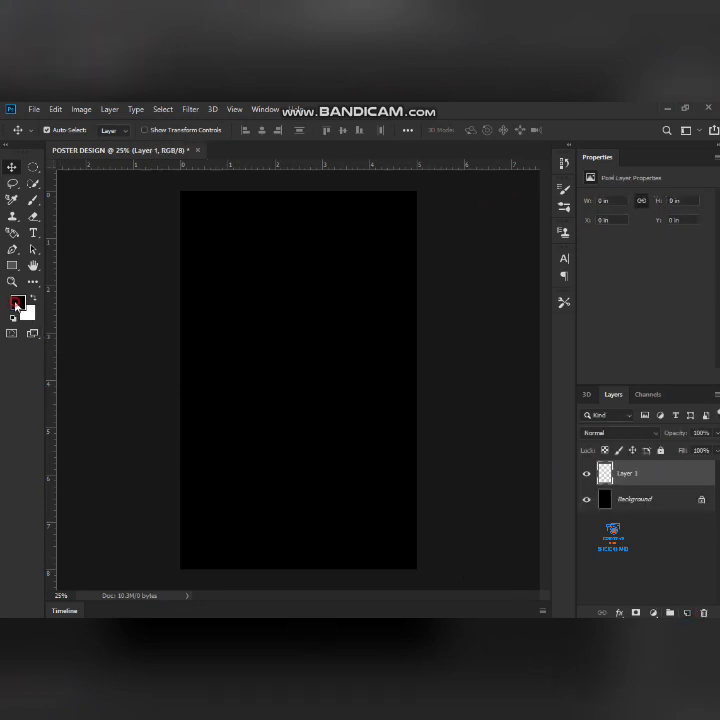
click(16, 303)
text(ff0000)
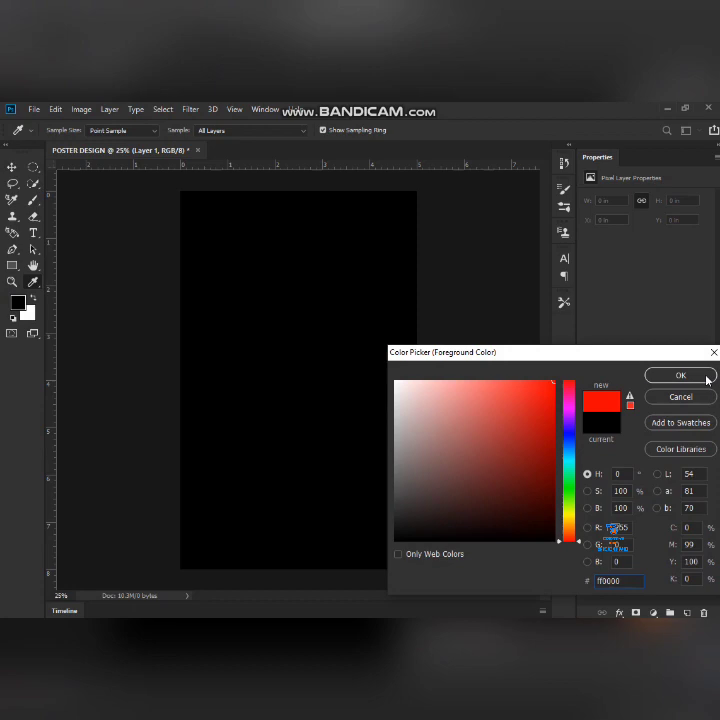
click(707, 377)
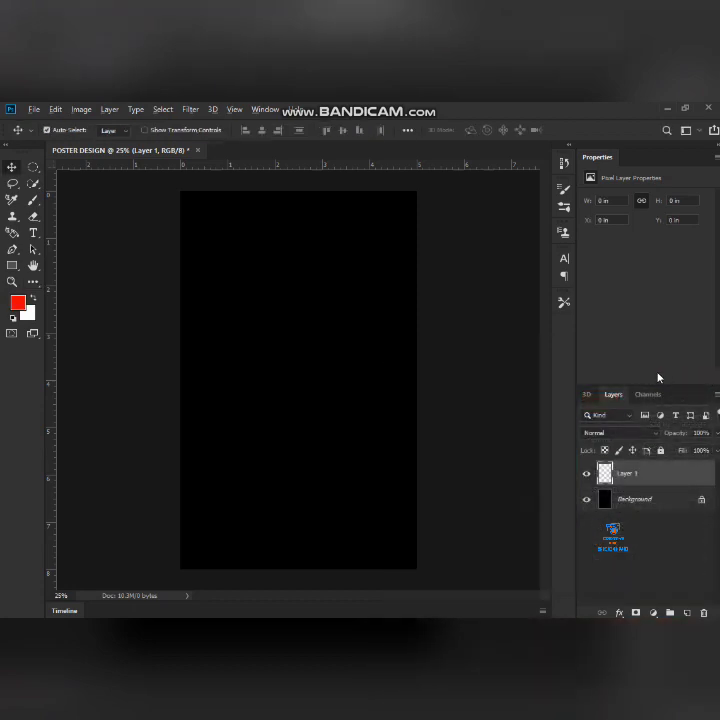
key(alt+BackSpace)
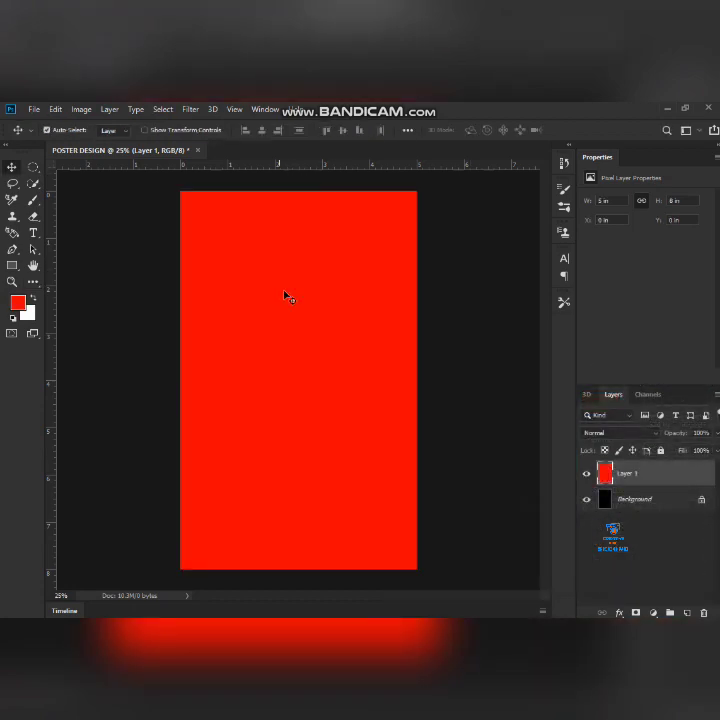
Step: Distort Layer 1's red fill into a lower block whose top edge slants up to the right
key(ctrl+t)
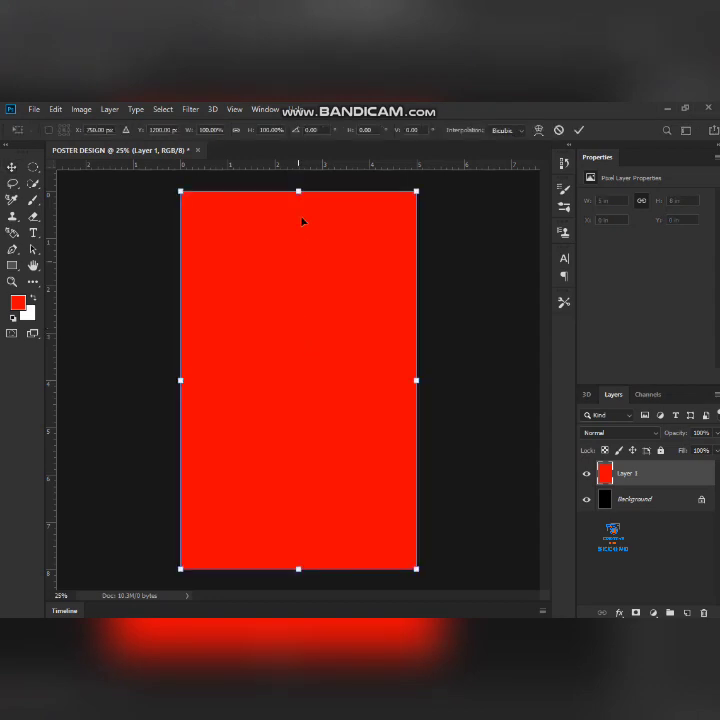
right_click(298, 245)
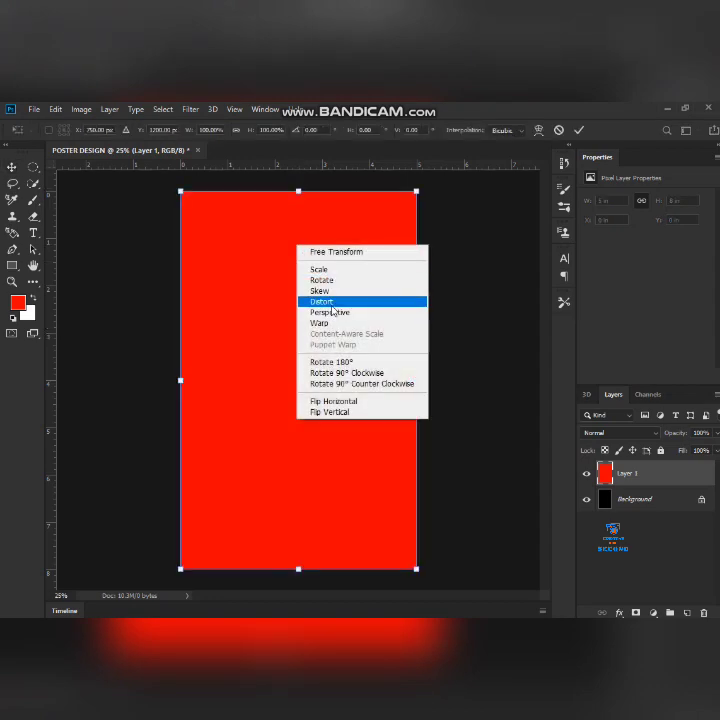
click(329, 303)
drag(299, 192, 298, 358)
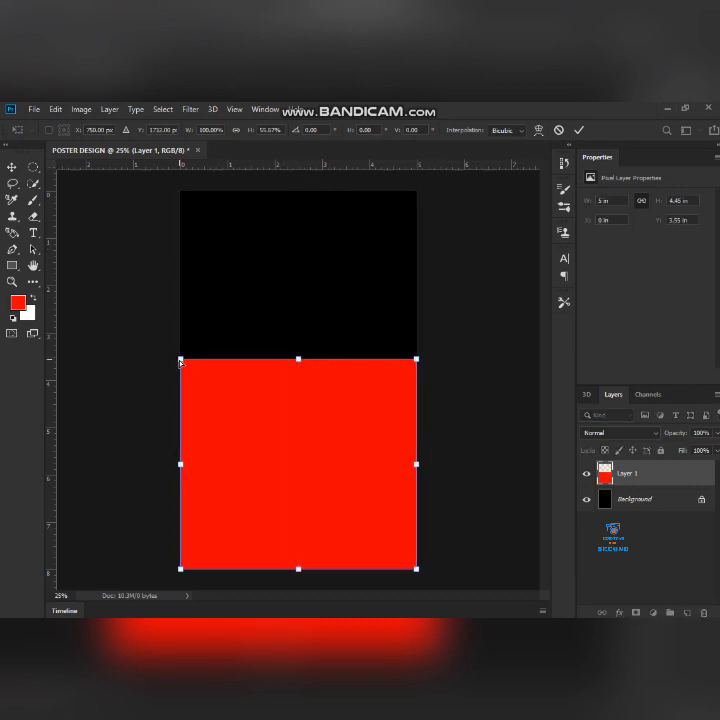
drag(180, 360, 182, 406)
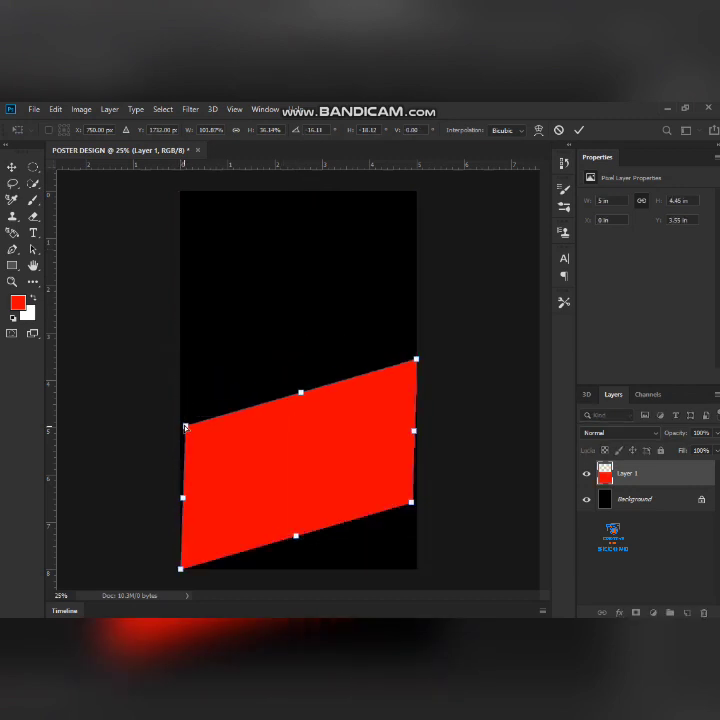
drag(181, 361, 189, 469)
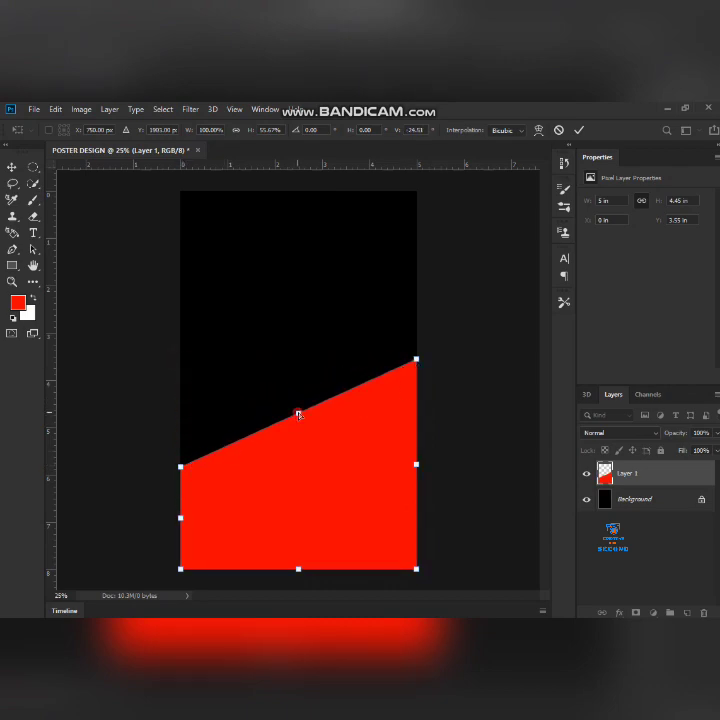
drag(298, 413, 298, 386)
key(Return)
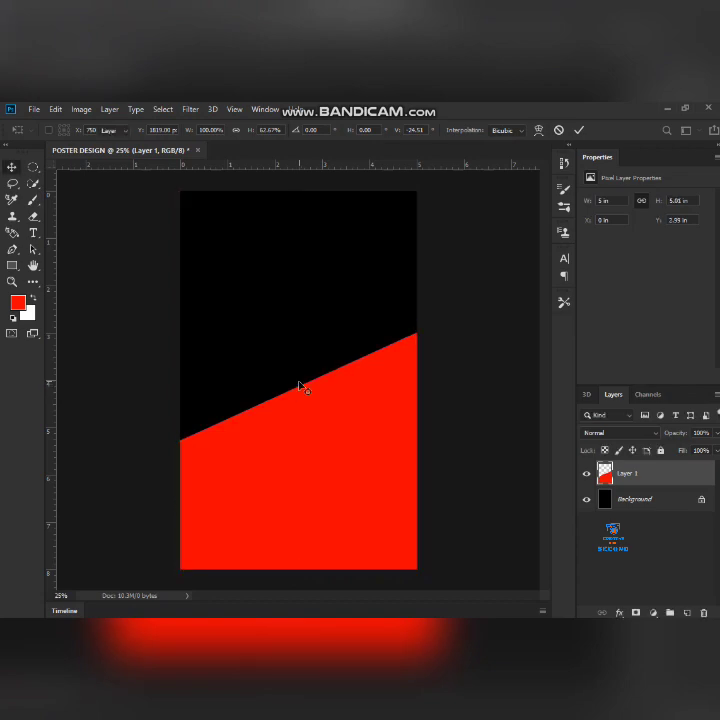
Step: Apply a Wave filter with tuned wavelength and amplitude to ripple the red shape's top edge
click(190, 113)
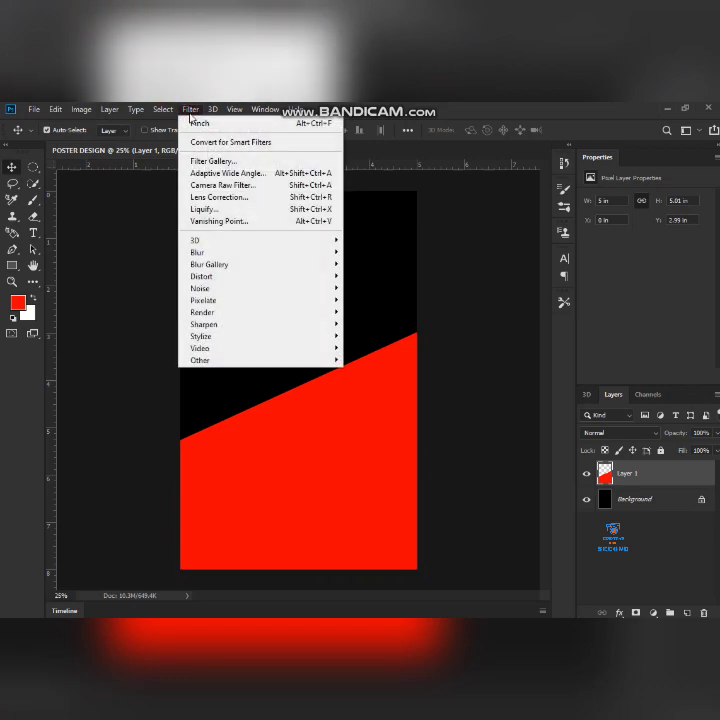
mouse_move(258, 276)
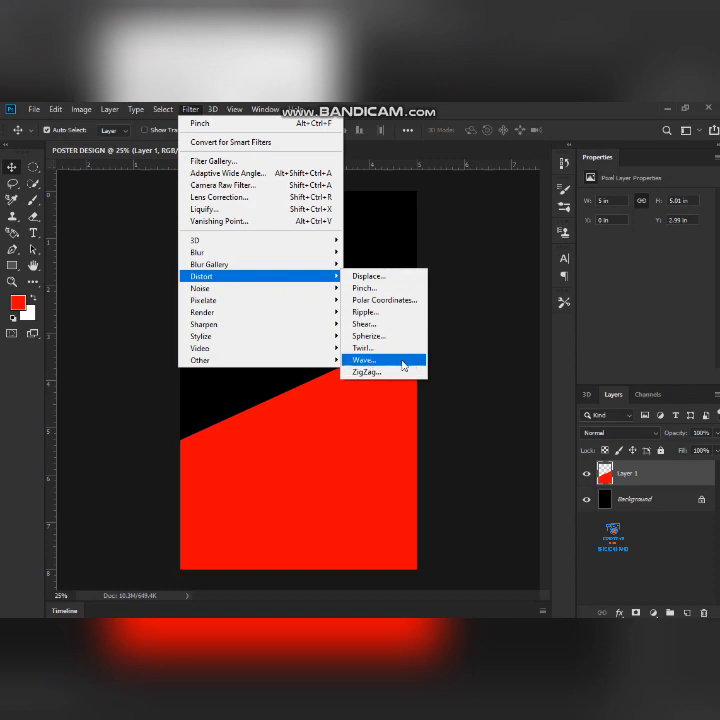
click(404, 365)
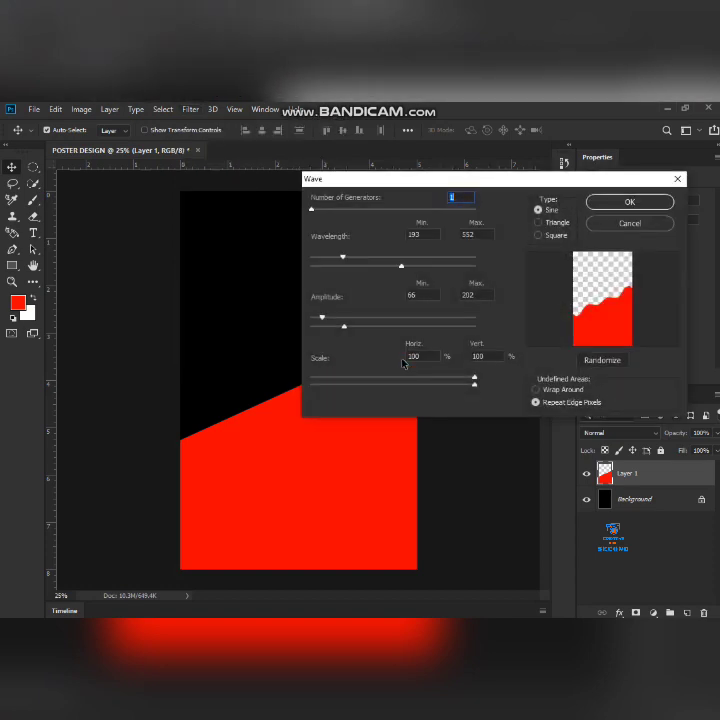
drag(342, 259, 287, 262)
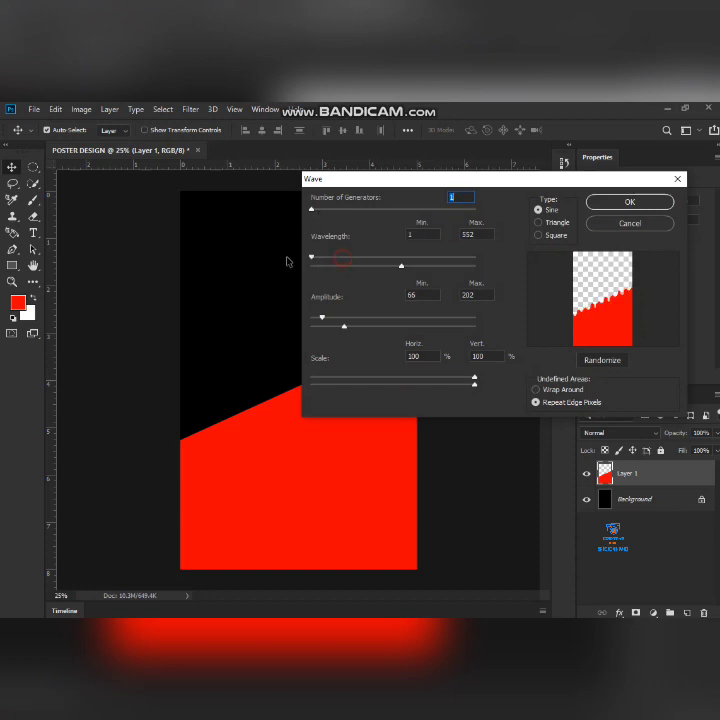
drag(402, 267, 283, 270)
drag(319, 320, 311, 318)
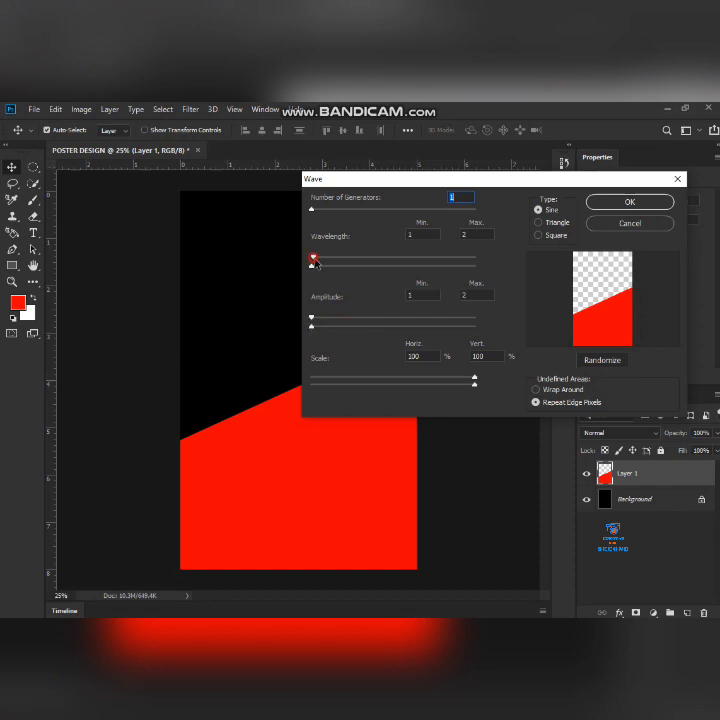
drag(314, 261, 335, 265)
mouse_move(314, 320)
mouse_down()
mouse_move(329, 318)
mouse_move(332, 336)
mouse_move(374, 327)
mouse_up()
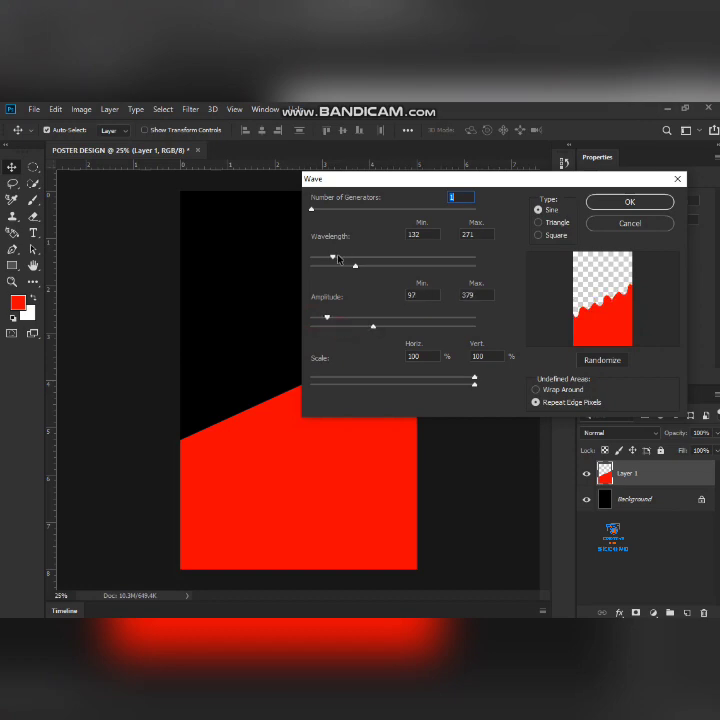
mouse_move(332, 259)
mouse_down()
mouse_move(324, 259)
mouse_move(374, 271)
mouse_up()
drag(324, 262, 347, 263)
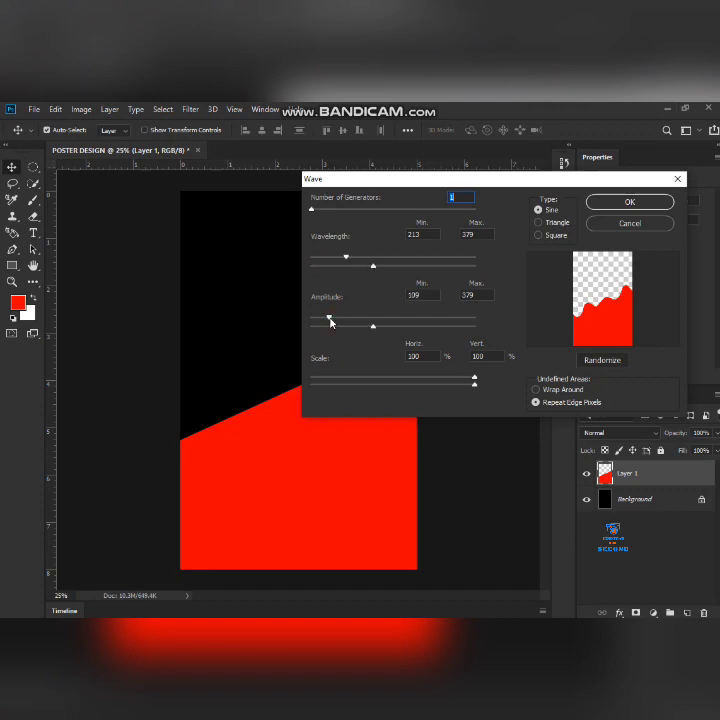
click(616, 210)
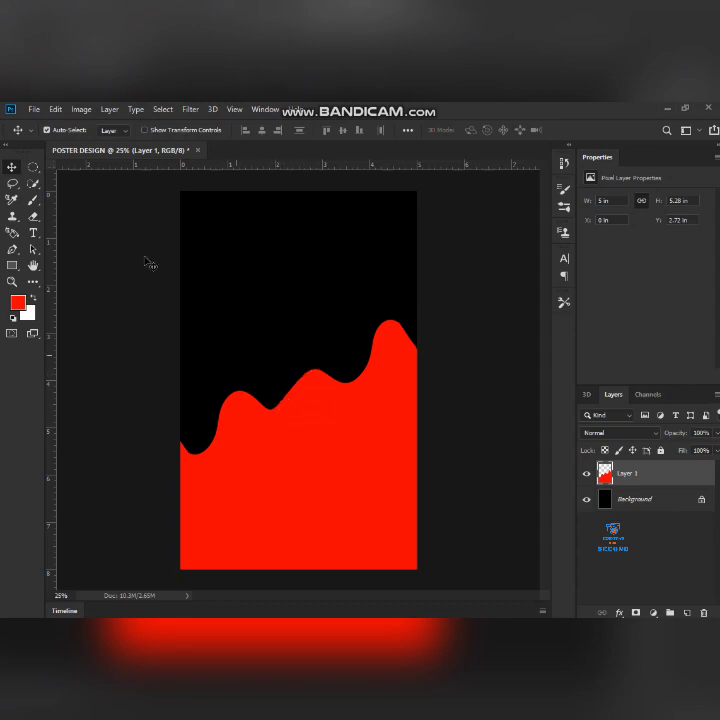
Step: Place the dribbling-basketball image as an embedded layer above the red wave
click(40, 111)
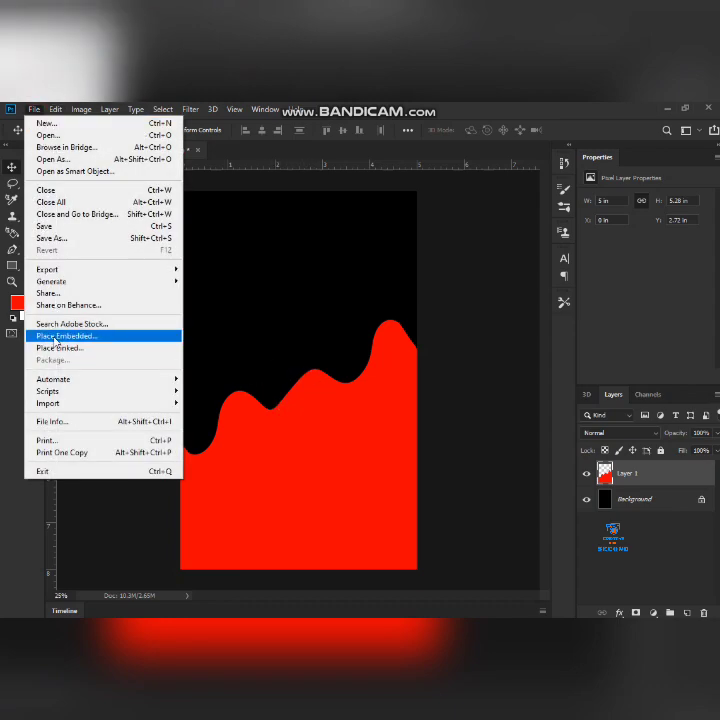
click(55, 336)
click(147, 210)
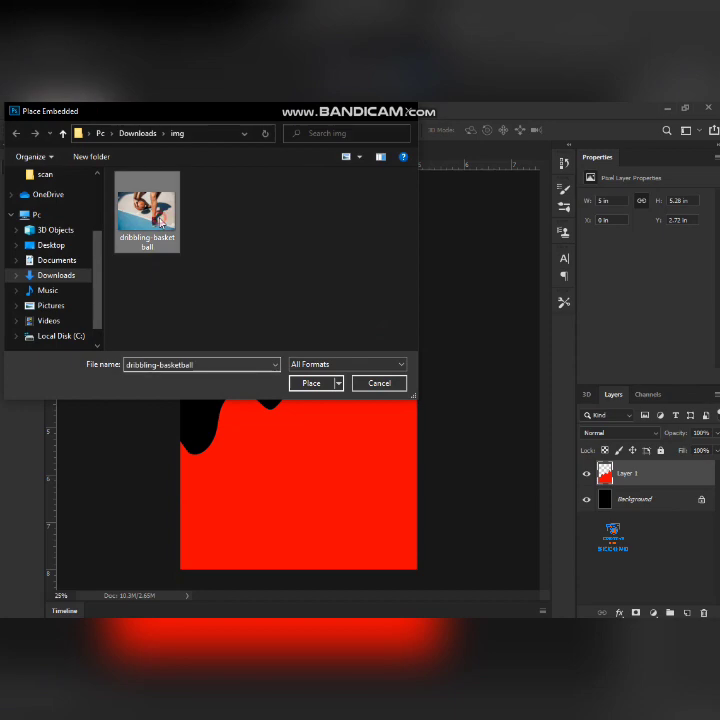
click(300, 383)
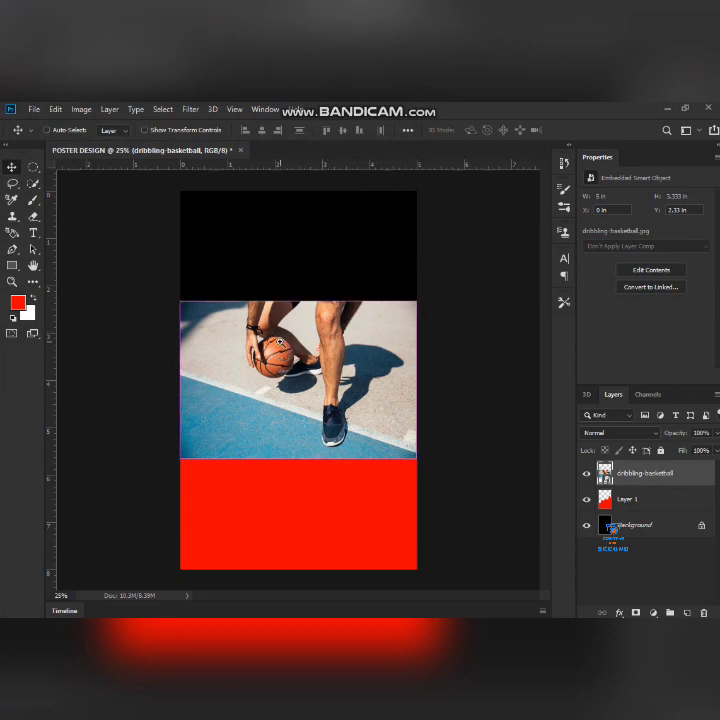
scroll(280, 343, up, 2)
scroll(290, 347, up, 3)
scroll(310, 352, up, 1)
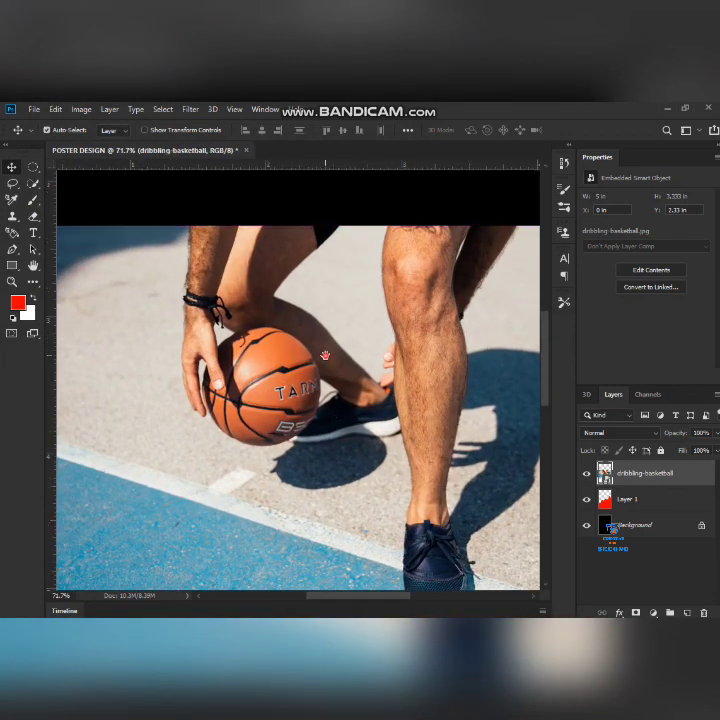
Step: Brush a first Quick Selection over the player's arm, ball and shoe, then trim and deselect it
drag(325, 355, 297, 350)
key(w)
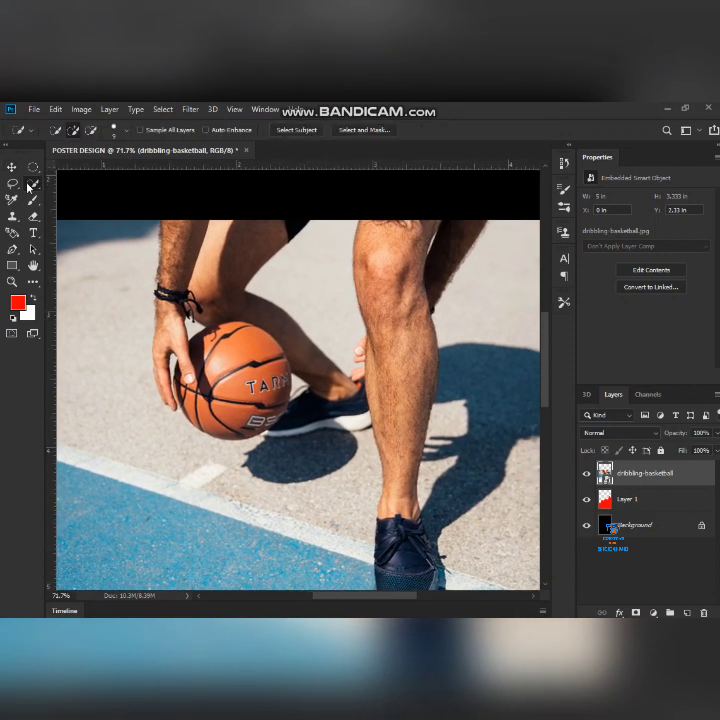
right_click(29, 186)
click(68, 186)
key(bracketright)
key(bracketright)
mouse_move(166, 228)
mouse_down()
mouse_move(220, 258)
mouse_move(168, 356)
mouse_up()
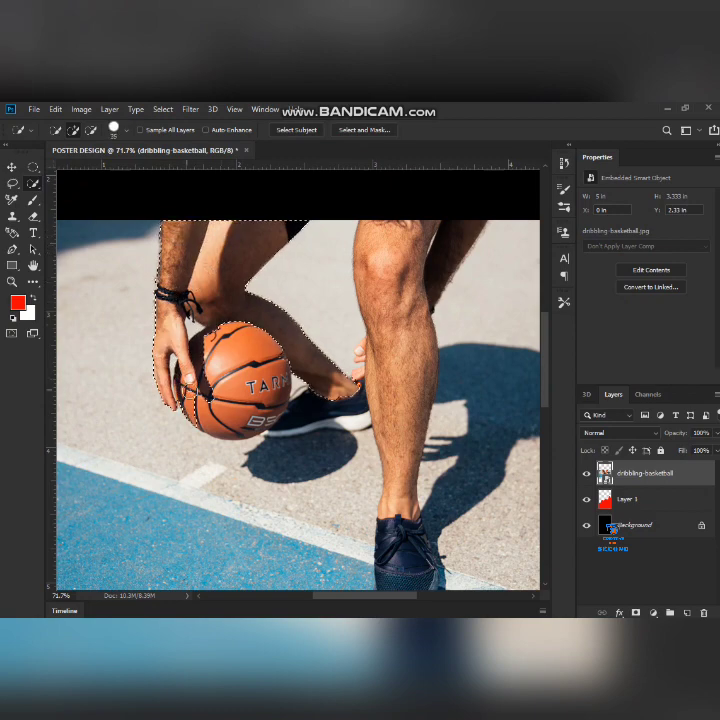
mouse_move(170, 355)
mouse_down()
mouse_move(271, 427)
mouse_move(377, 415)
mouse_move(401, 505)
mouse_up()
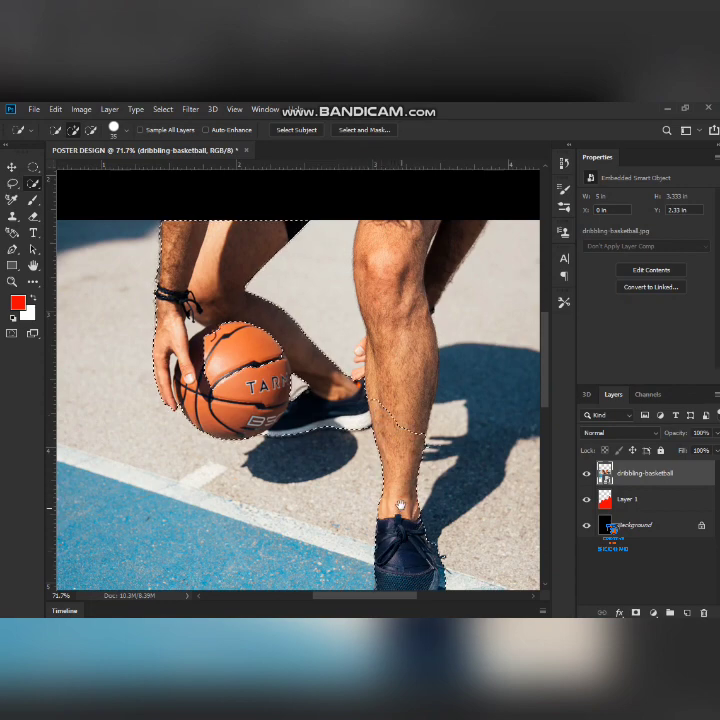
scroll(401, 505, down, 3)
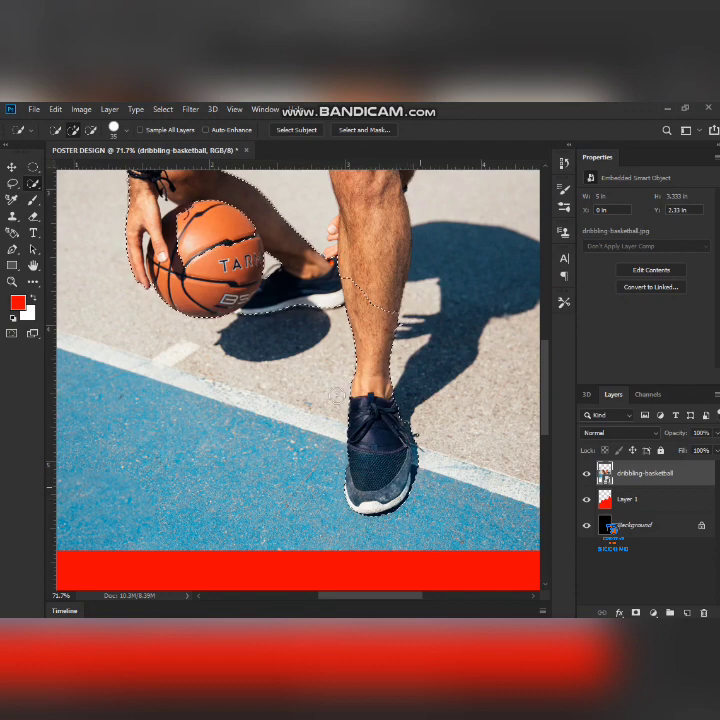
click(90, 129)
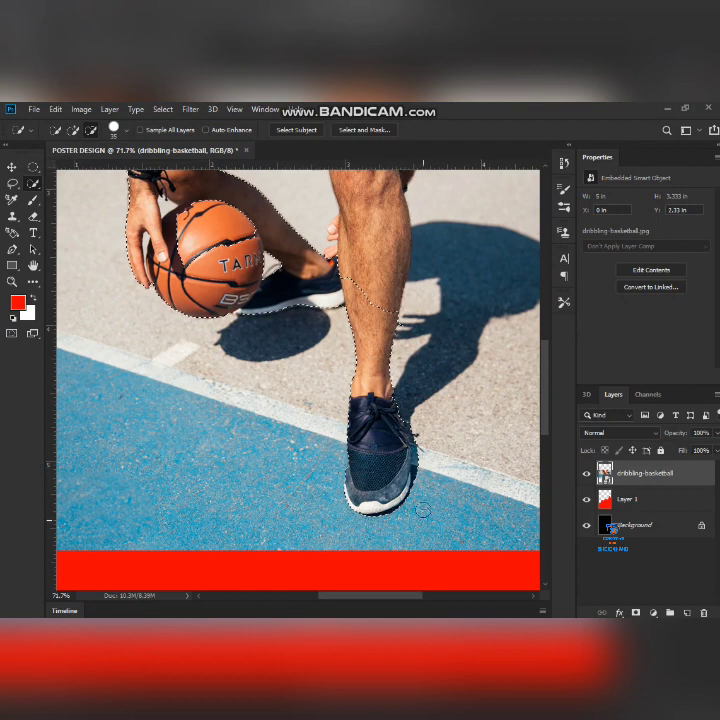
drag(421, 484, 419, 432)
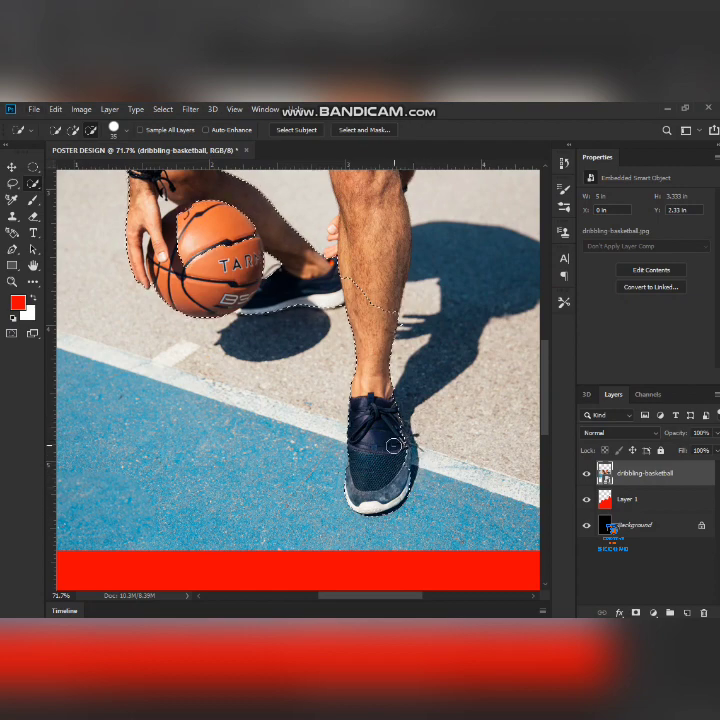
key(ctrl+d)
Step: Navigate across the leg, knee and shorts and add the player's body to the selection
scroll(413, 468, up, 5)
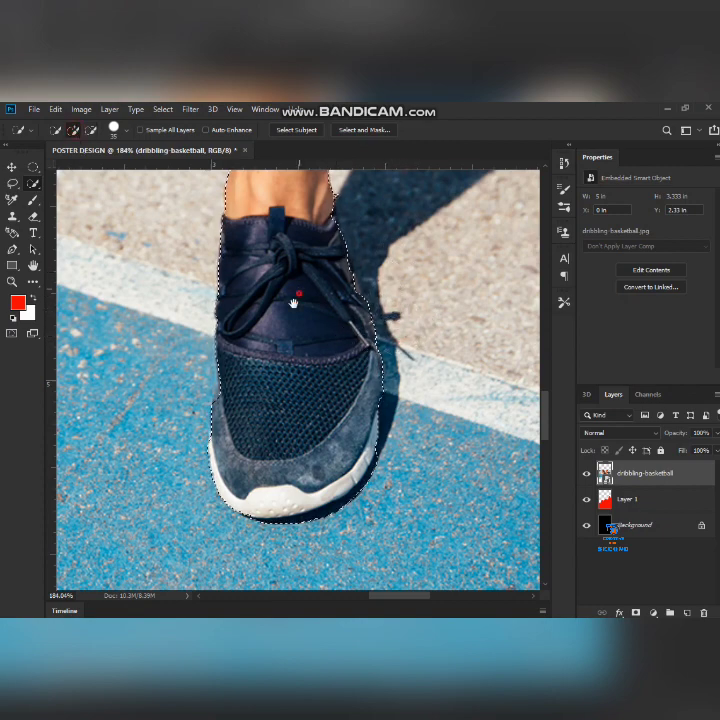
scroll(312, 215, up, 2)
scroll(302, 465, down, 5)
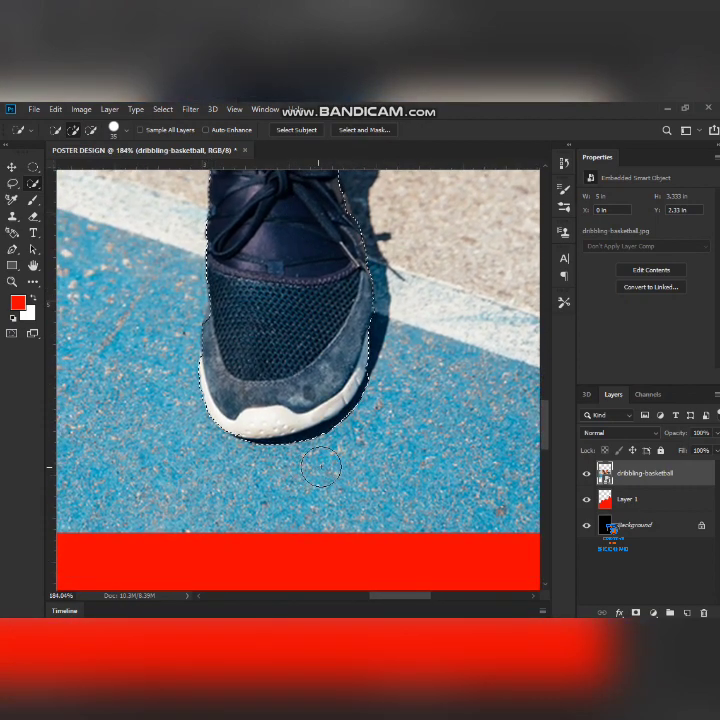
drag(310, 295, 305, 474)
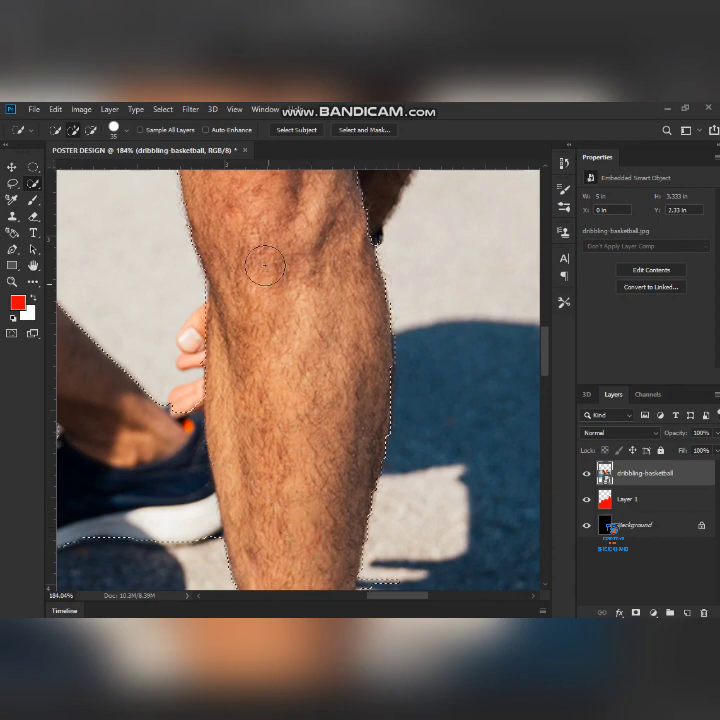
mouse_move(260, 254)
mouse_down()
mouse_move(317, 456)
mouse_move(332, 558)
mouse_up()
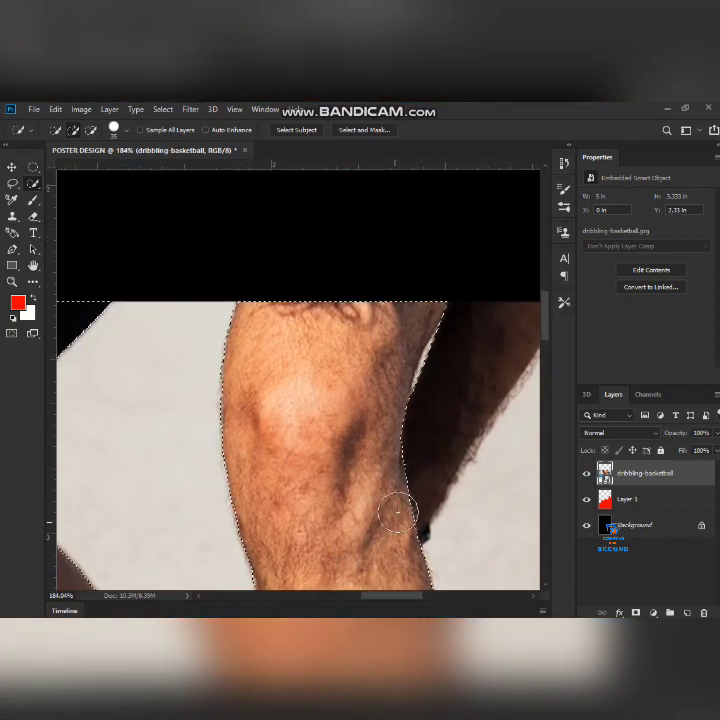
drag(427, 379, 297, 278)
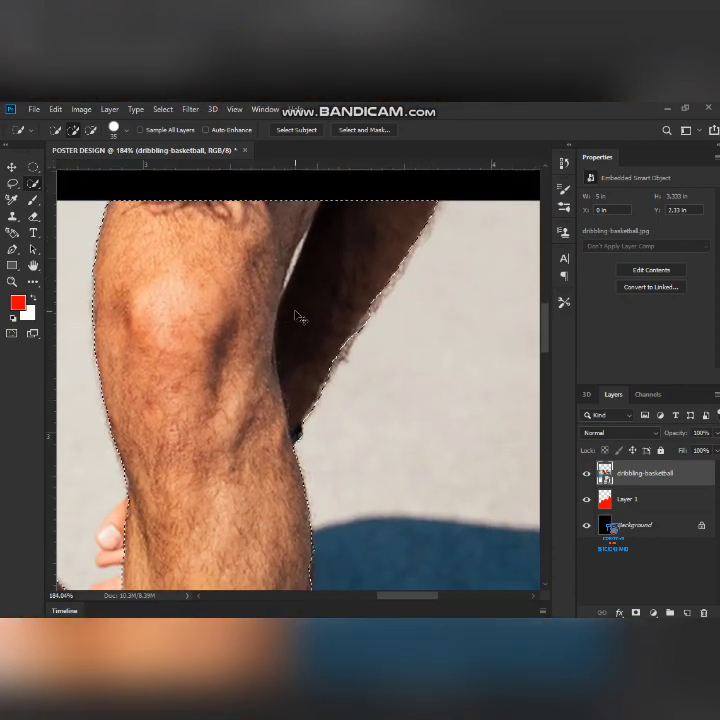
scroll(297, 315, down, 5)
scroll(388, 509, up, 3)
scroll(388, 509, up, 3)
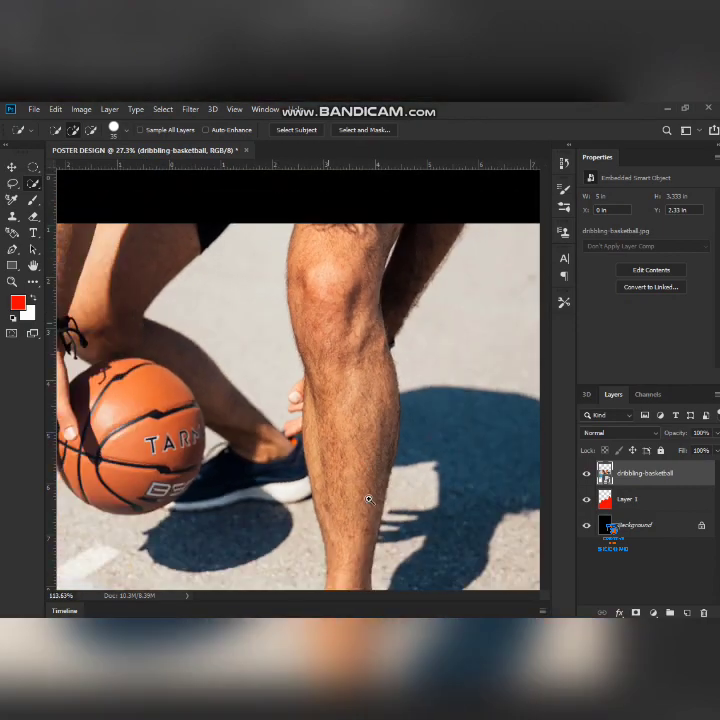
scroll(368, 498, down, 2)
click(318, 390)
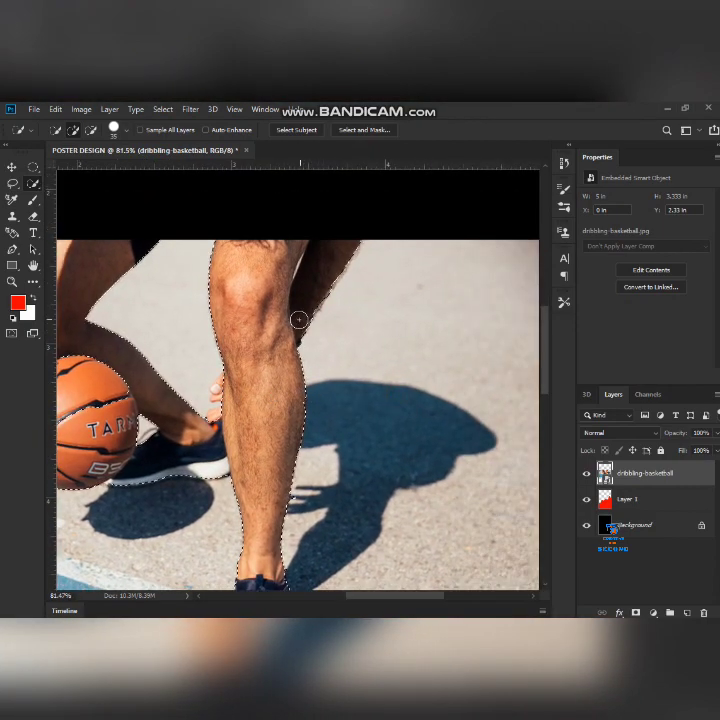
Step: Add the upper and lower fingers along the leg's edge, then fit the poster on screen
drag(265, 382, 297, 366)
scroll(272, 399, up, 8)
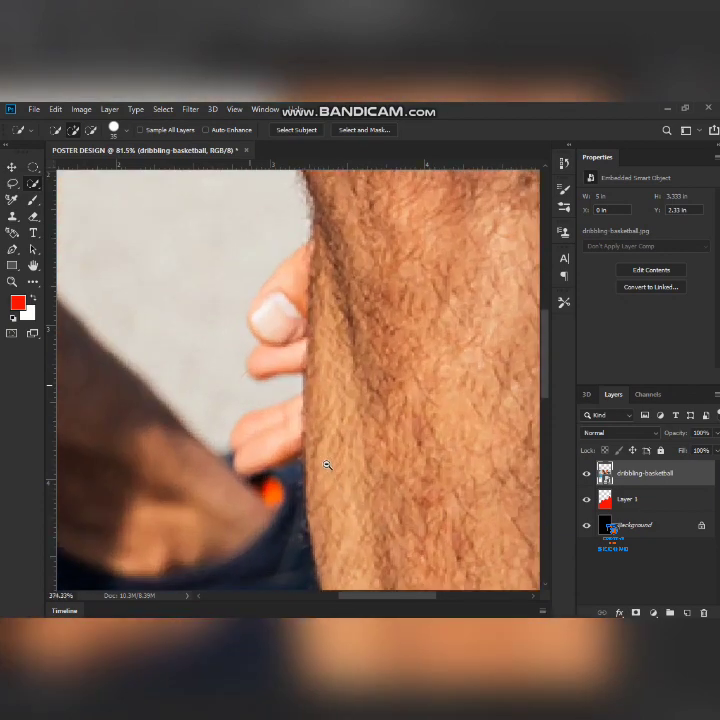
drag(271, 450, 290, 485)
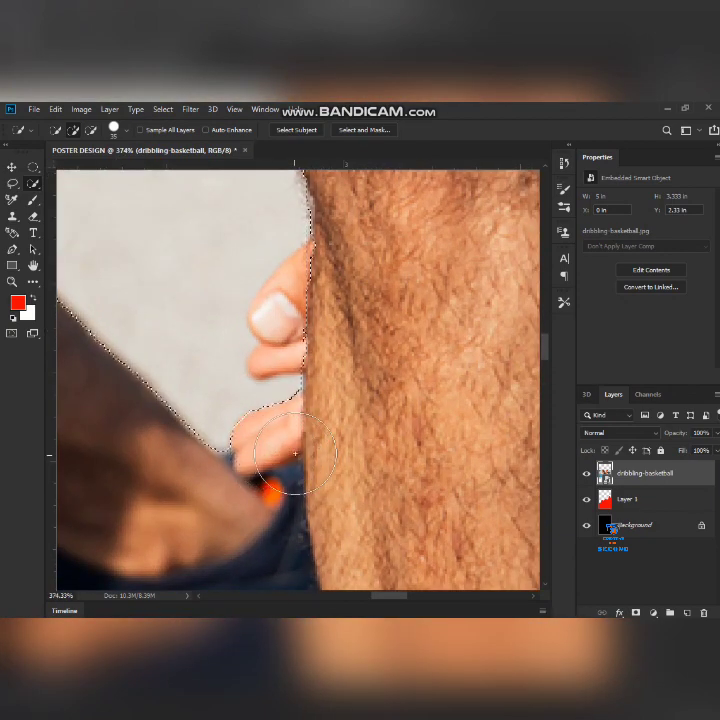
drag(286, 333, 286, 308)
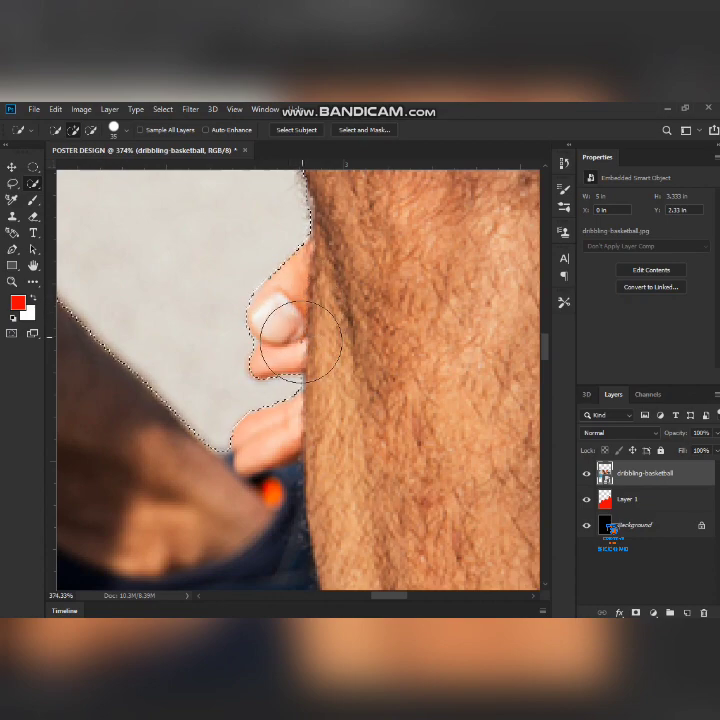
key(ctrl+0)
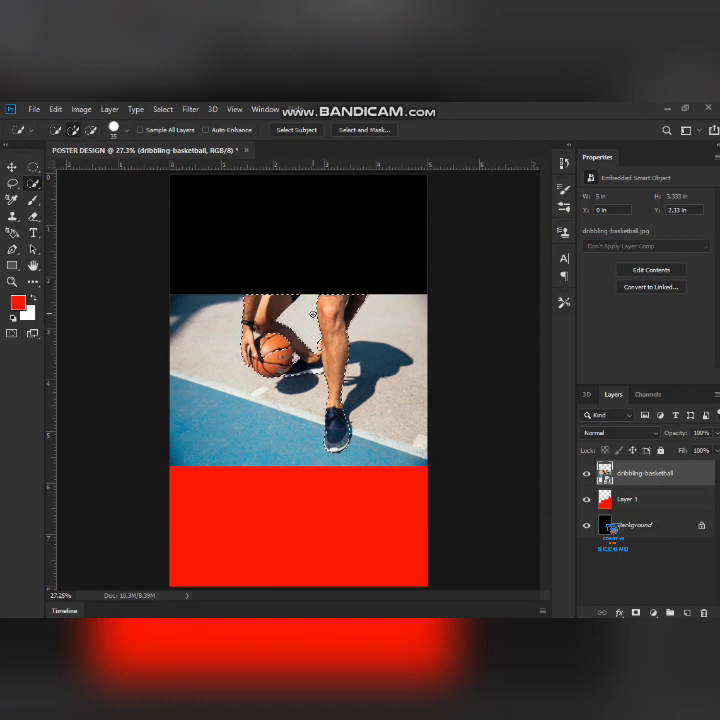
Step: Remove the gap between the legs and the floor between arm and leg from the selection
drag(310, 330, 306, 345)
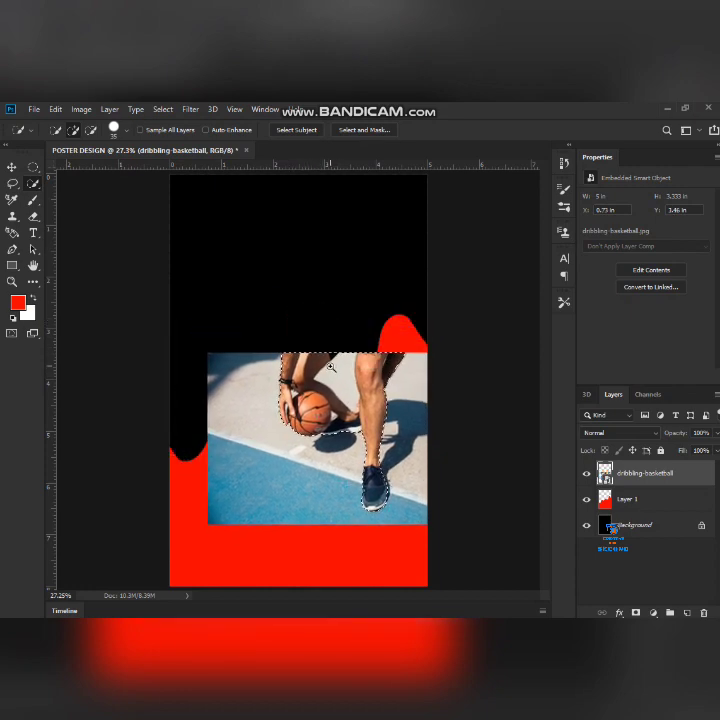
scroll(331, 368, down, 3)
scroll(252, 444, up, 4)
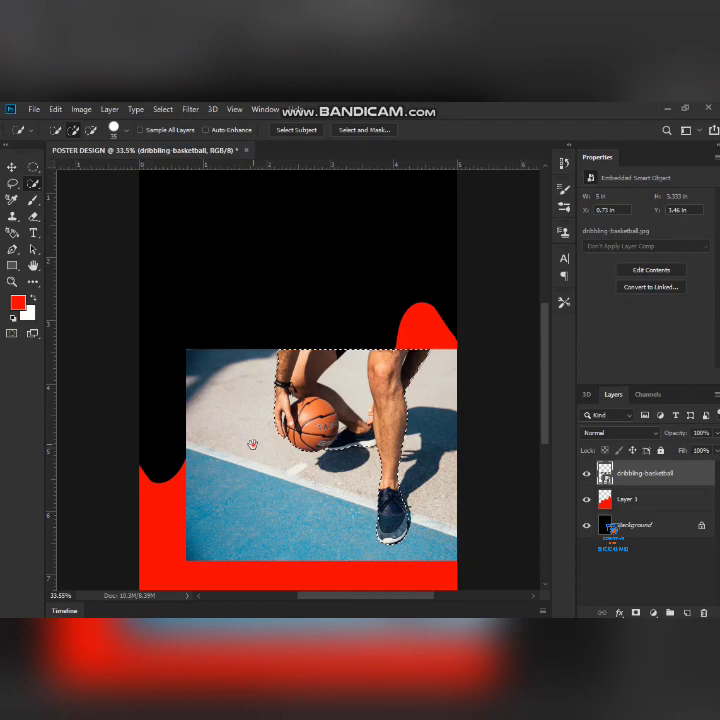
drag(255, 450, 181, 346)
scroll(241, 298, up, 5)
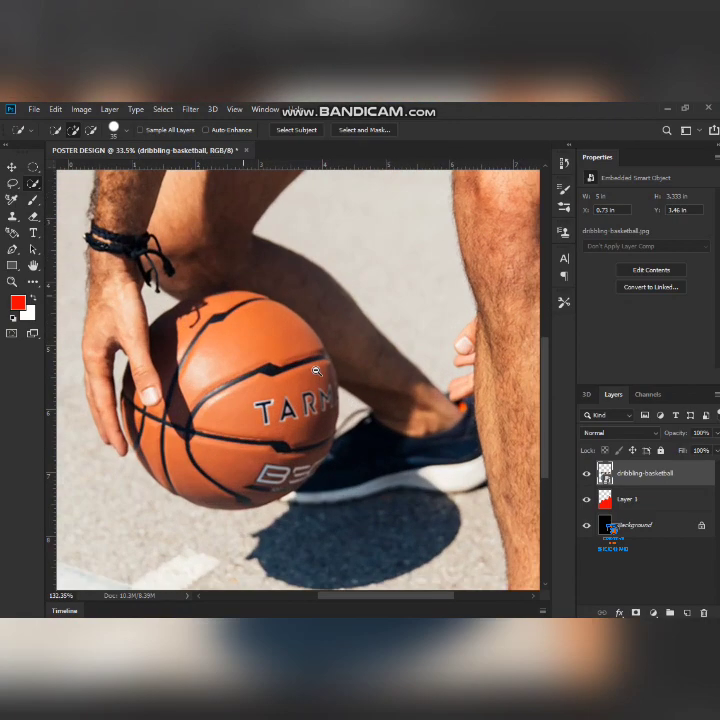
drag(352, 272, 249, 357)
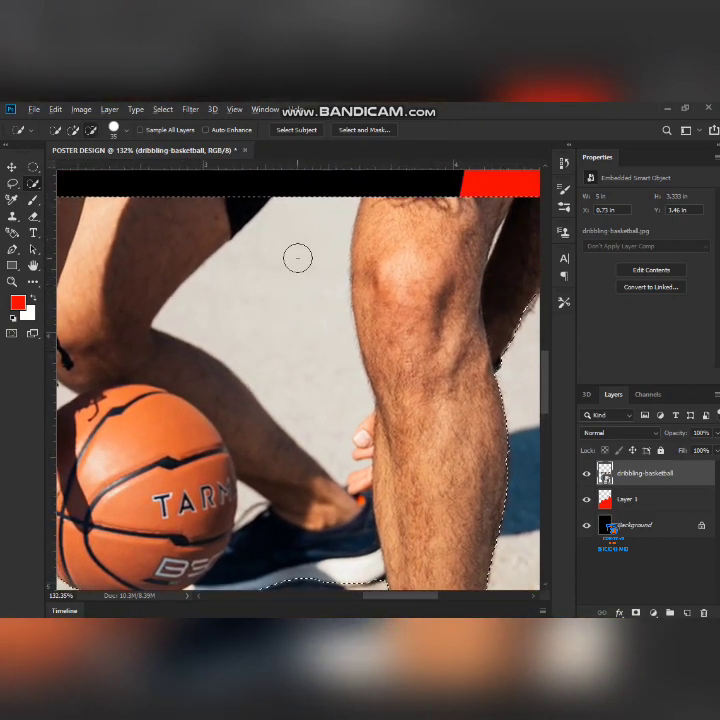
drag(309, 206, 284, 276)
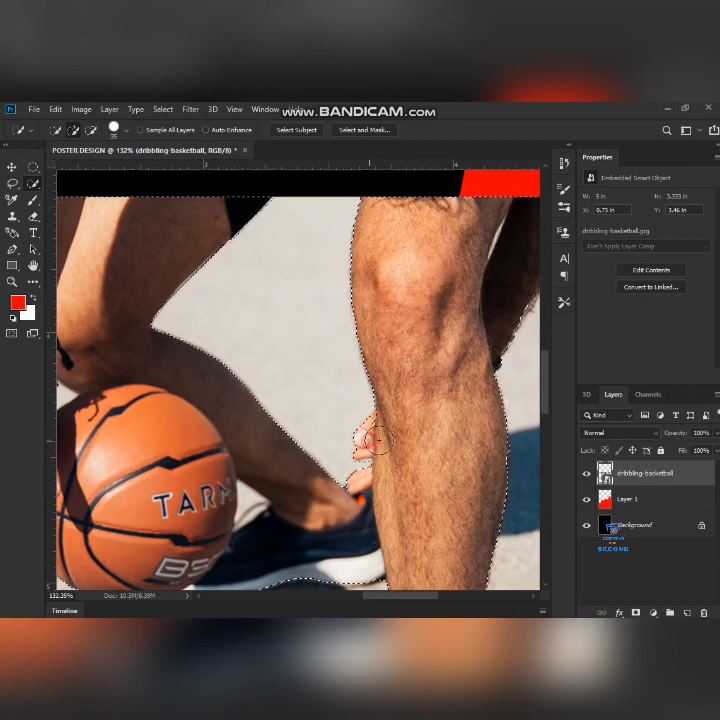
Step: Refine the selection around the fingertip and, with a smaller brush, between the ball and shoe
mouse_move(381, 469)
mouse_down()
mouse_move(407, 497)
mouse_move(400, 519)
mouse_up()
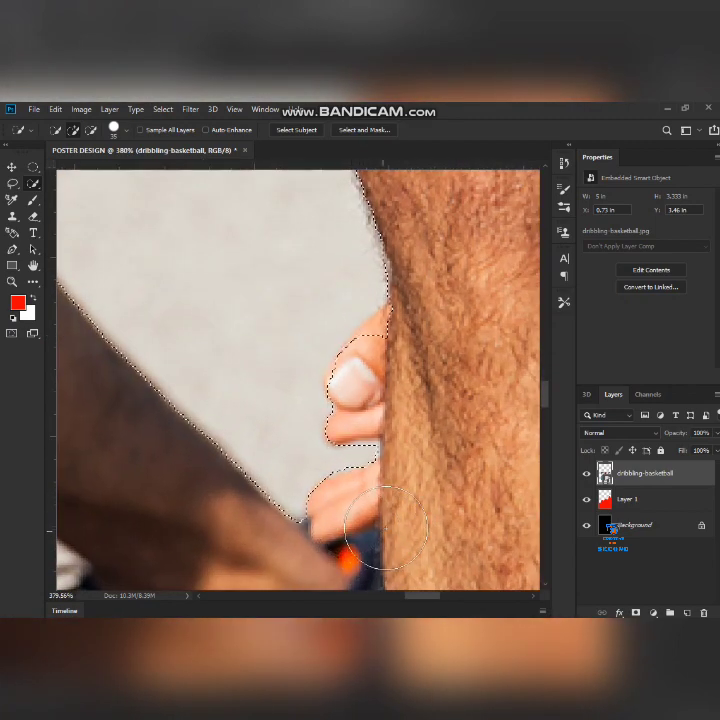
drag(364, 386, 394, 365)
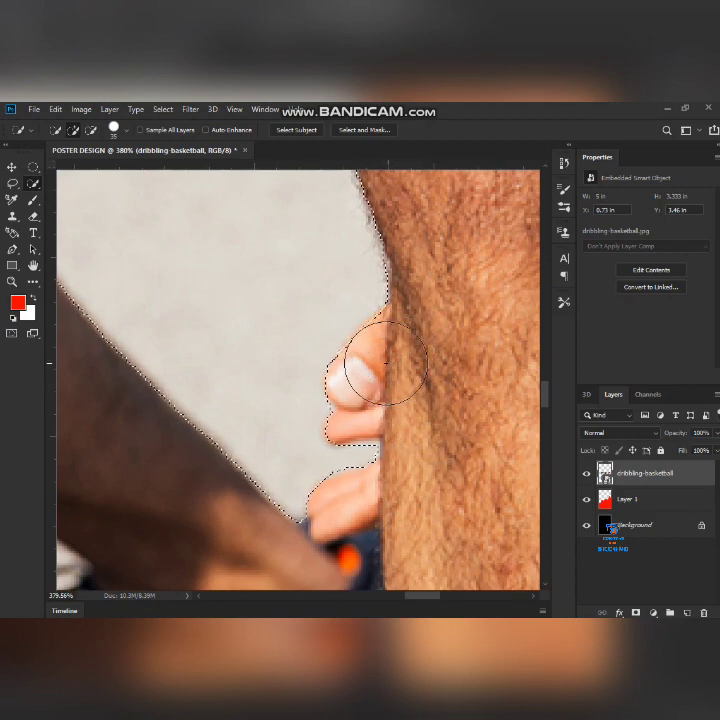
mouse_move(329, 449)
mouse_down()
mouse_move(347, 416)
mouse_move(387, 207)
mouse_up()
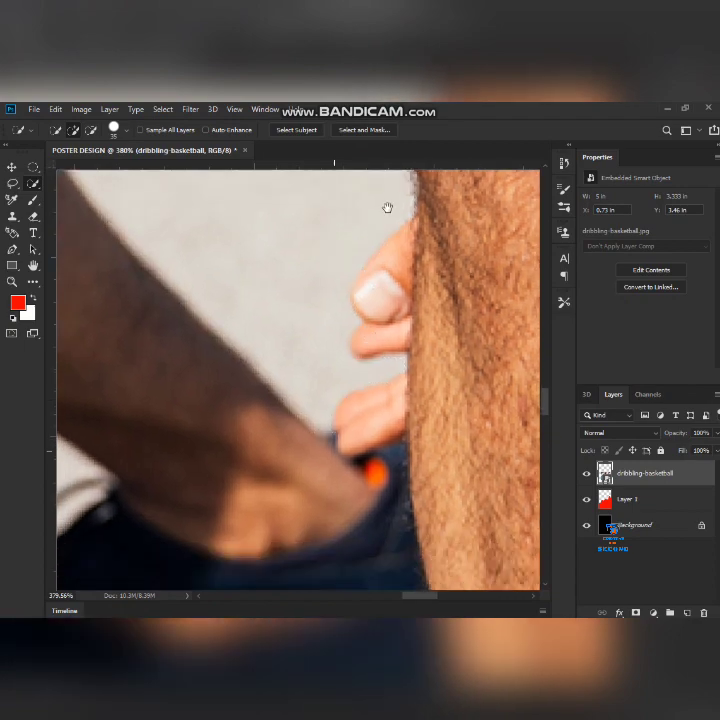
mouse_move(331, 520)
mouse_down()
mouse_move(331, 273)
mouse_move(358, 138)
mouse_move(214, 106)
mouse_up()
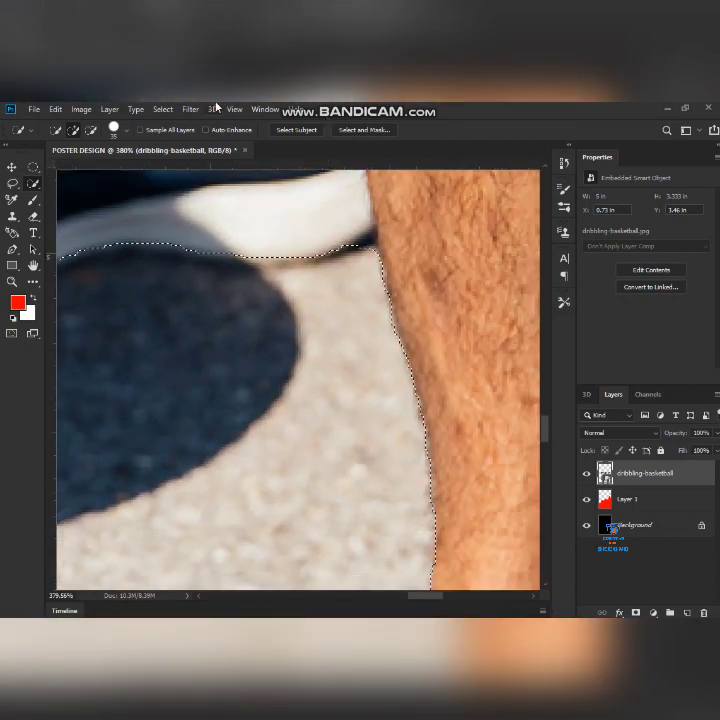
scroll(283, 302, down, 3)
scroll(265, 318, down, 3)
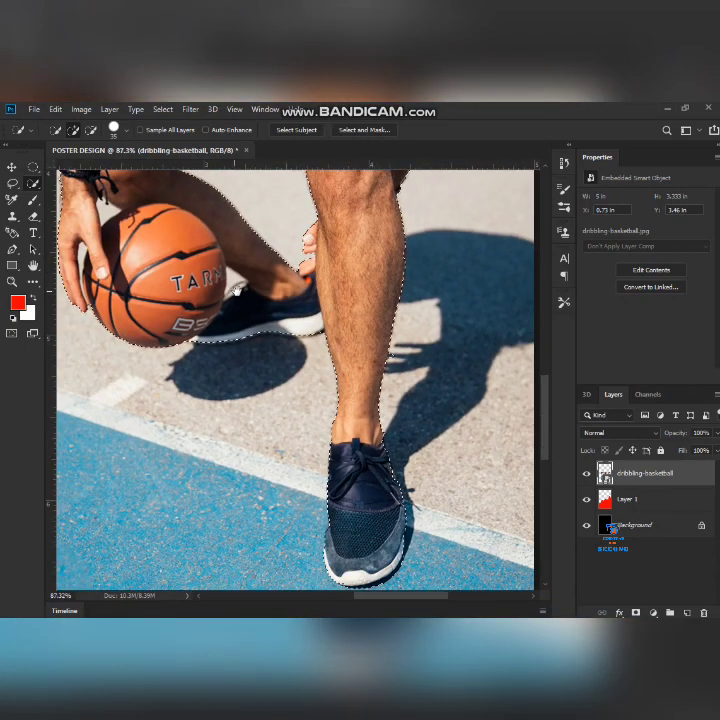
scroll(235, 292, up, 2)
scroll(245, 290, up, 1)
key(bracketleft)
key(bracketleft)
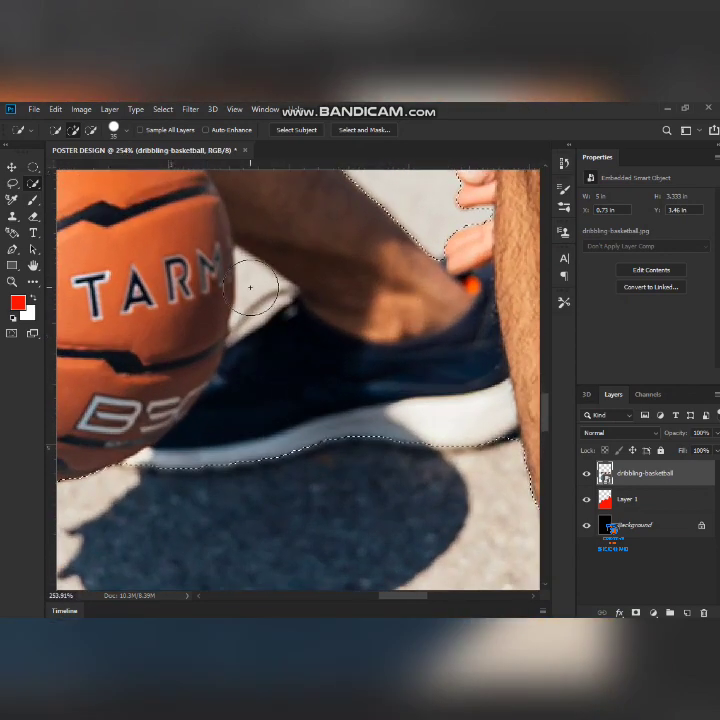
key(bracketleft)
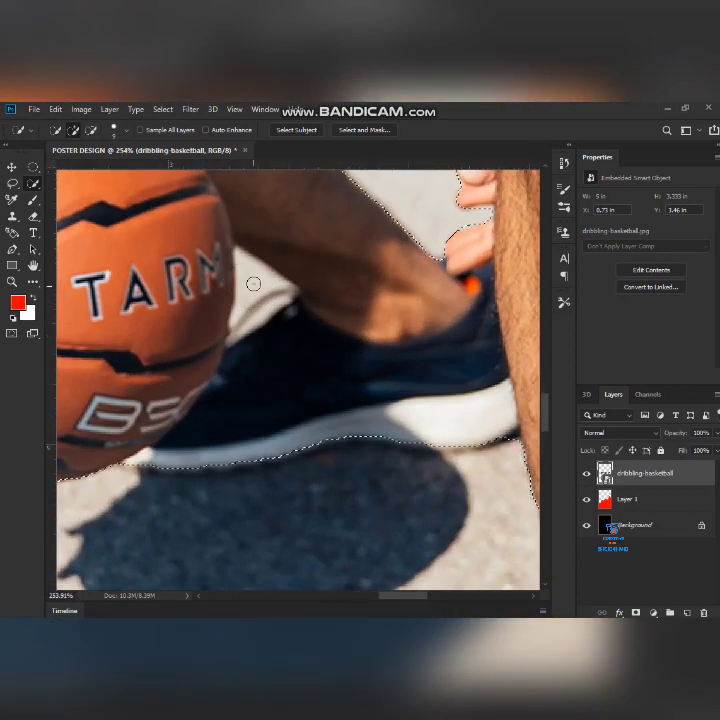
drag(252, 283, 253, 273)
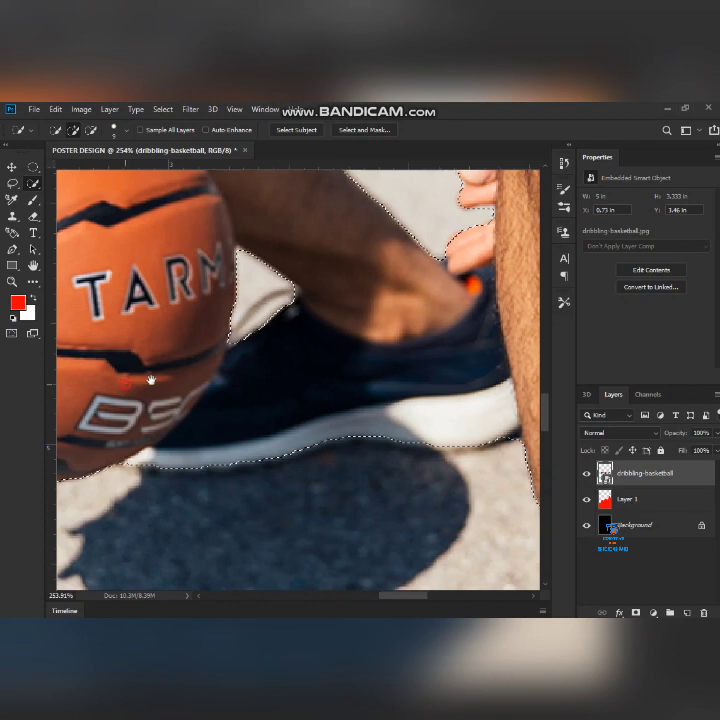
Step: Fix the selection in the gap between the wrist bracelet and the ball
scroll(151, 381, left, 3)
scroll(125, 323, right, 5)
scroll(125, 323, down, 1)
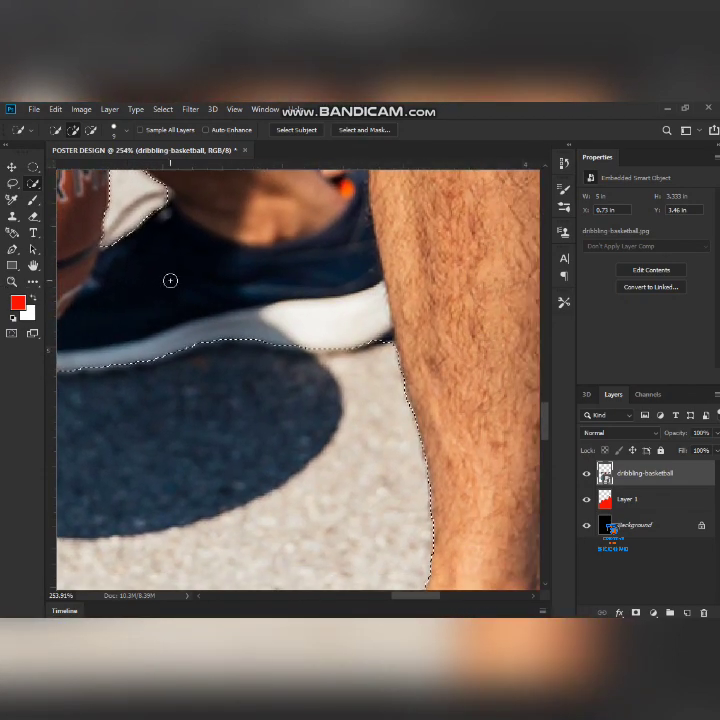
scroll(276, 321, up, 3)
scroll(249, 349, left, 5)
drag(249, 349, 289, 442)
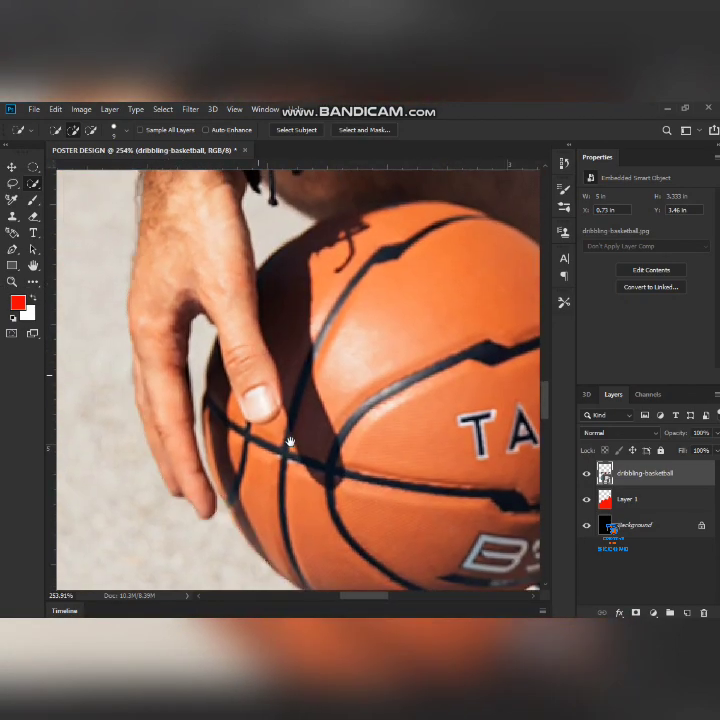
drag(244, 320, 235, 437)
click(270, 350)
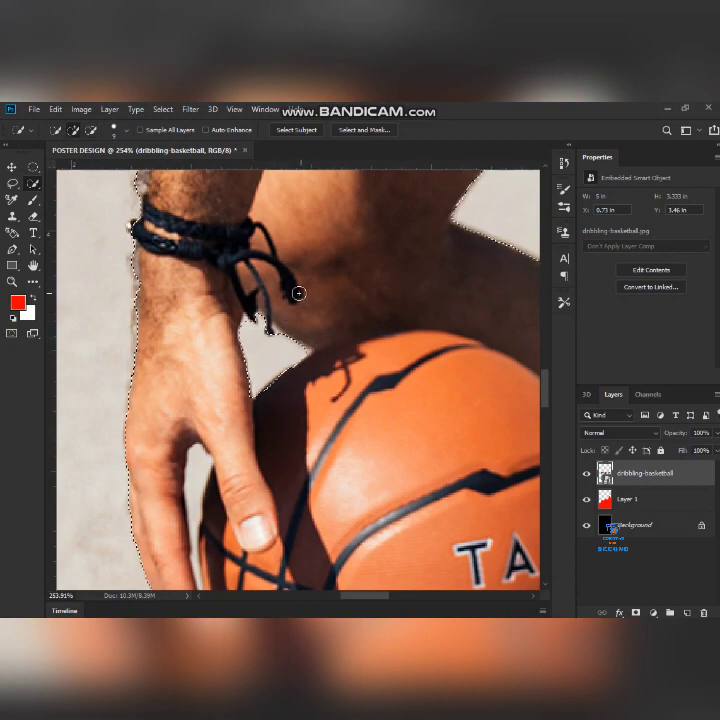
Step: Add a layer mask hiding the photo's background and open the mask in Select and Mask
scroll(255, 330, up, 5)
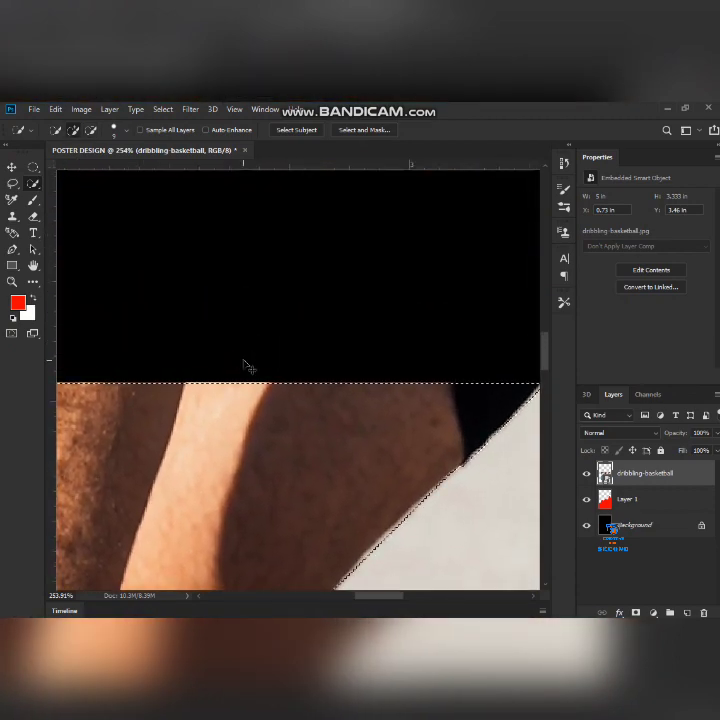
key(ctrl+0)
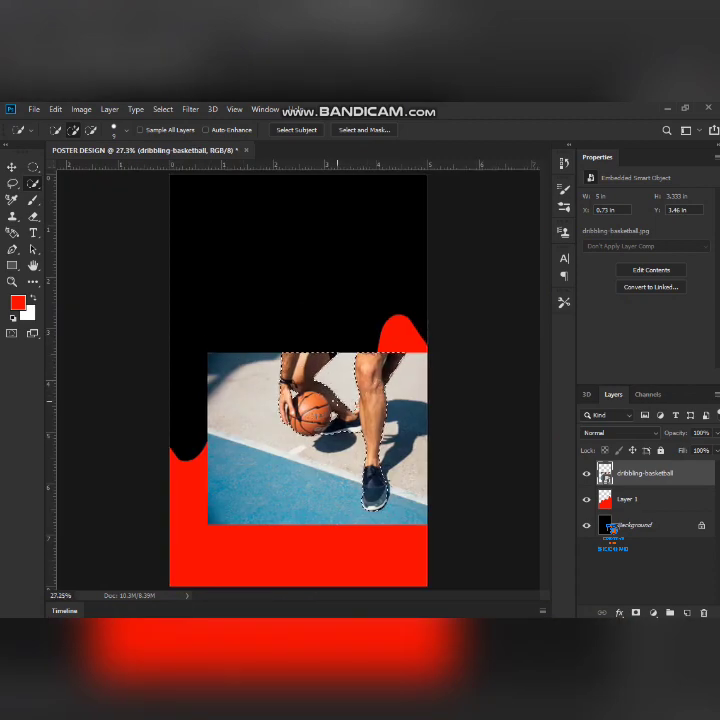
click(636, 613)
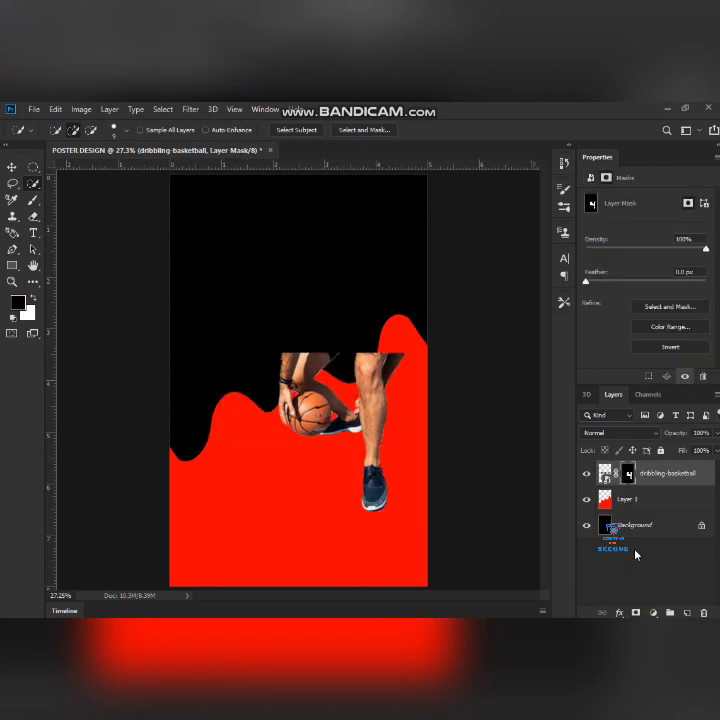
double_click(629, 477)
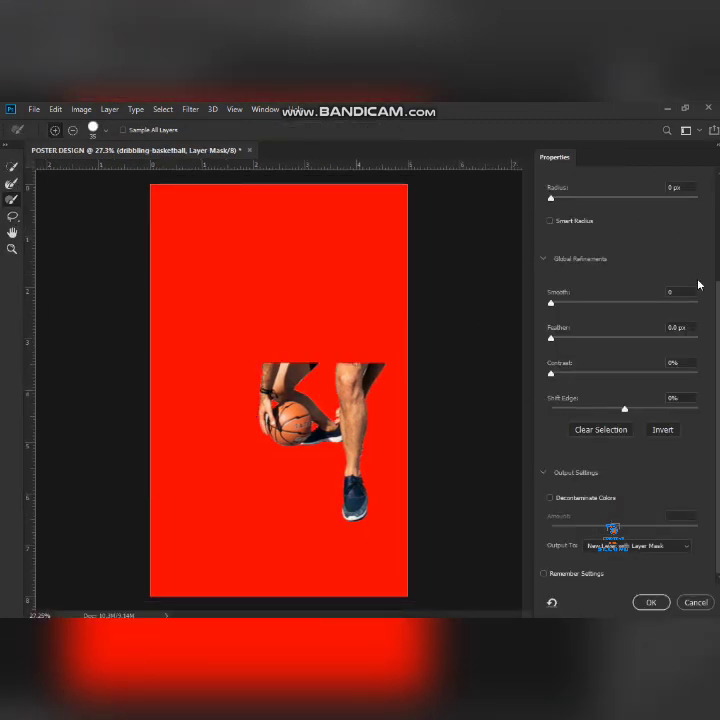
Step: Keep Overlay view and set Radius 5 px, Smooth 28 and Feather 1.1 px on the mask edge
scroll(714, 165, up, 3)
click(593, 208)
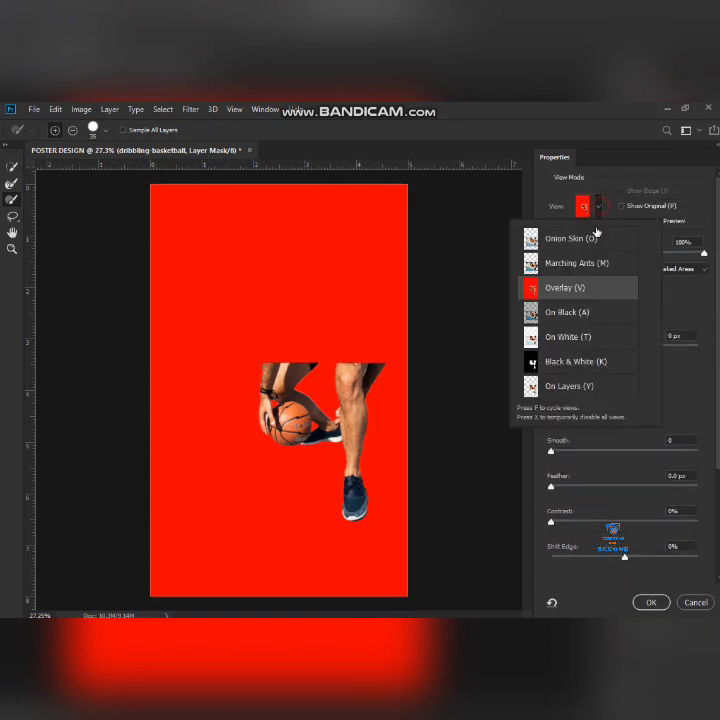
click(302, 398)
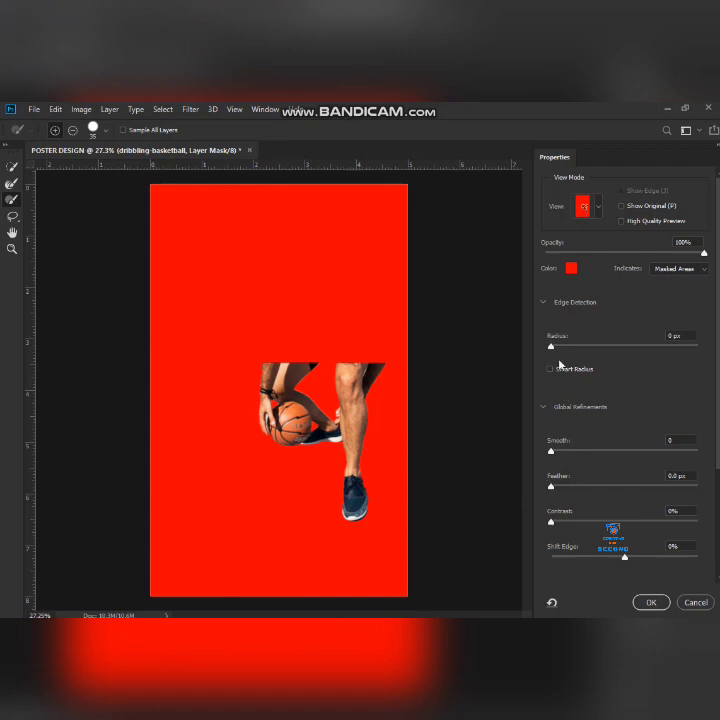
drag(551, 346, 591, 355)
drag(343, 428, 408, 484)
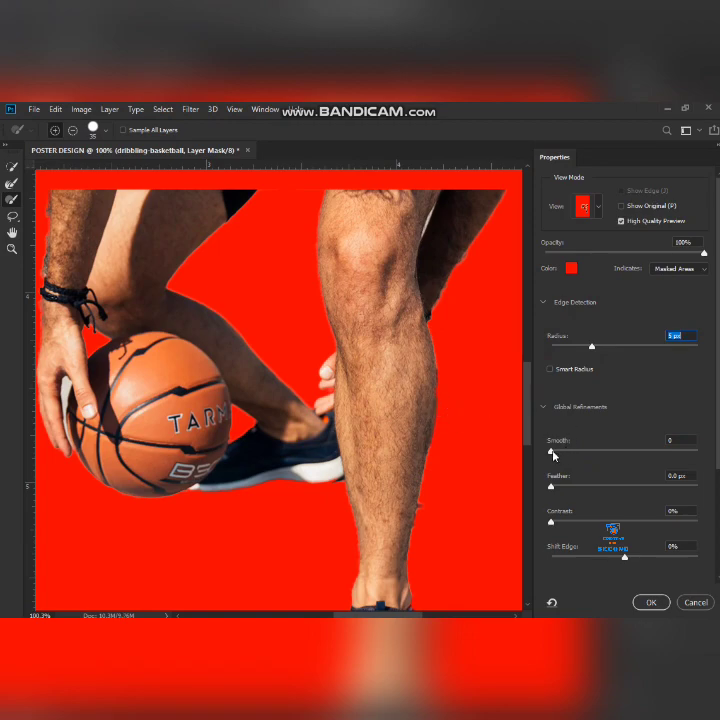
drag(551, 453, 593, 457)
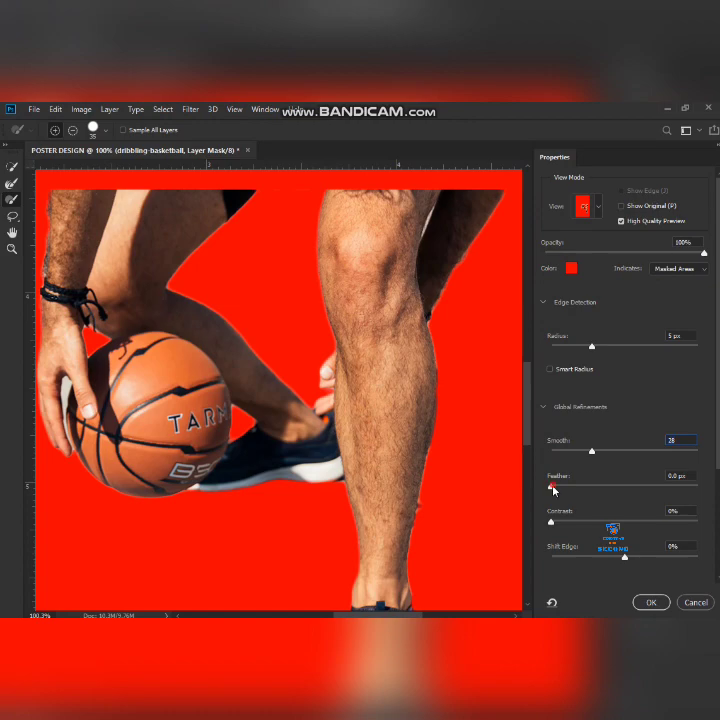
mouse_move(552, 487)
mouse_down()
mouse_move(588, 488)
mouse_move(574, 488)
mouse_up()
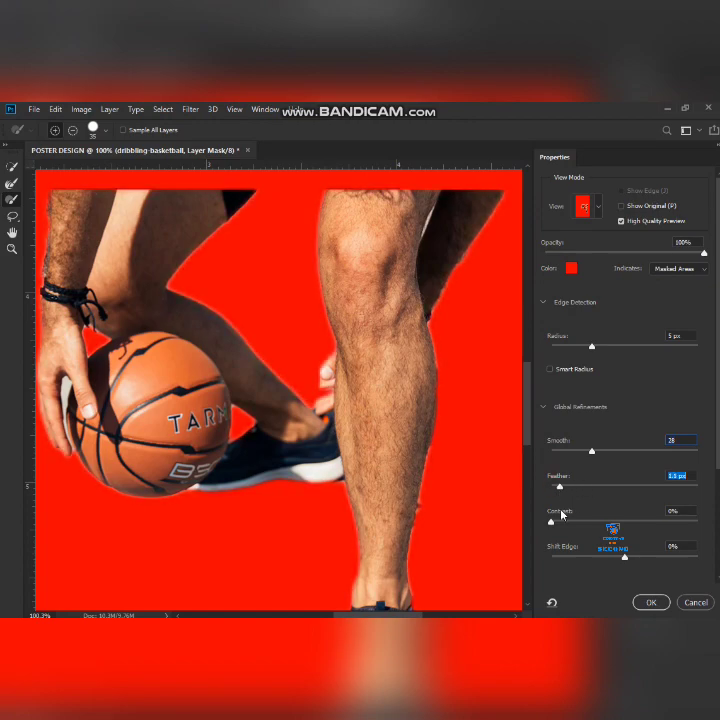
Step: Output the refined cutout as a New Layer with Layer Mask and confirm
scroll(600, 450, down, 3)
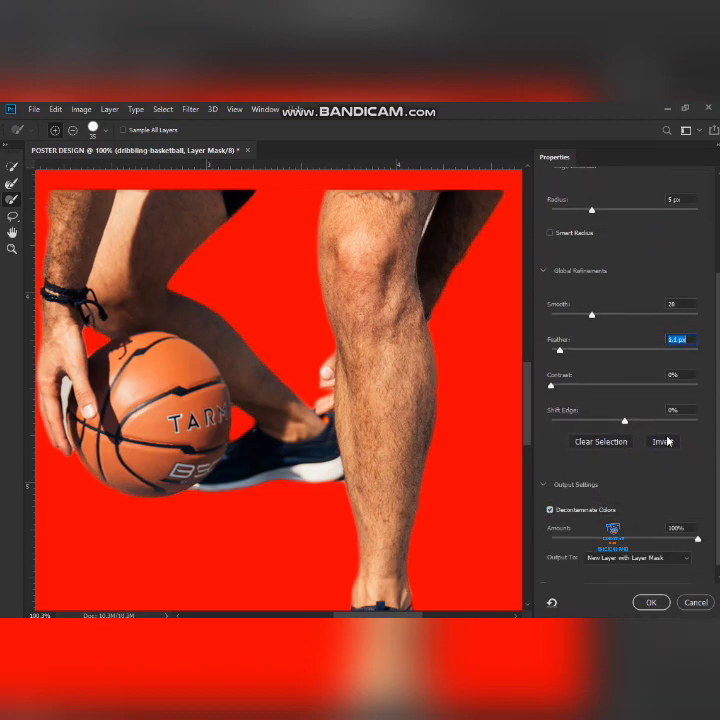
scroll(620, 400, down, 1)
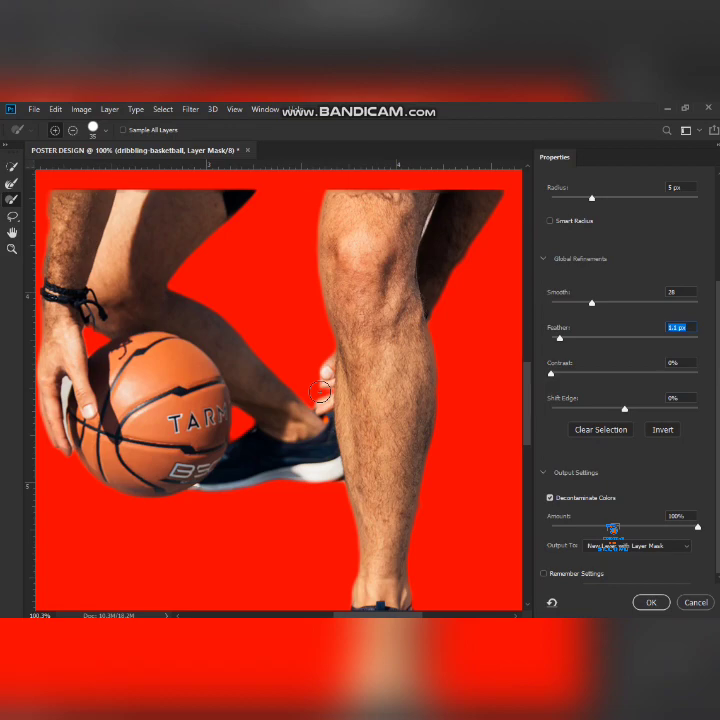
mouse_move(170, 265)
mouse_down()
mouse_move(203, 408)
mouse_move(176, 287)
mouse_up()
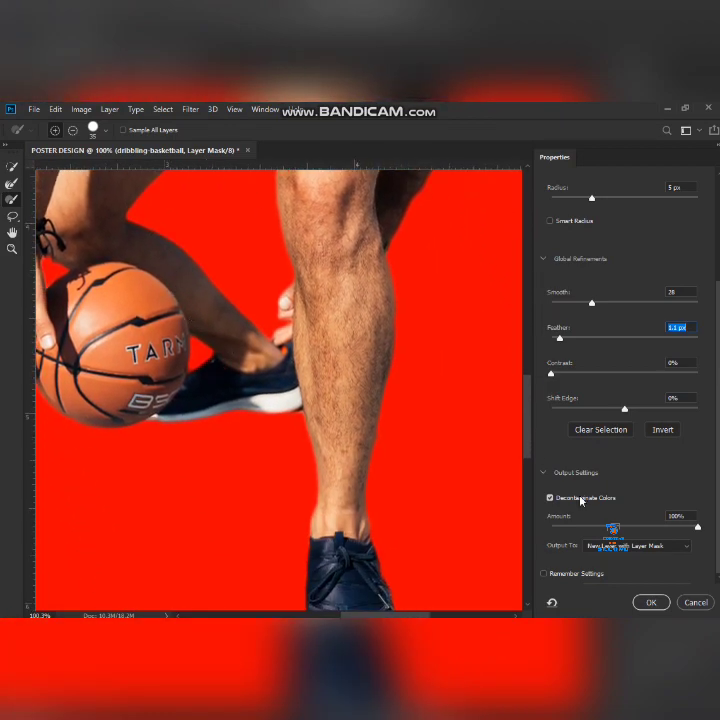
click(678, 547)
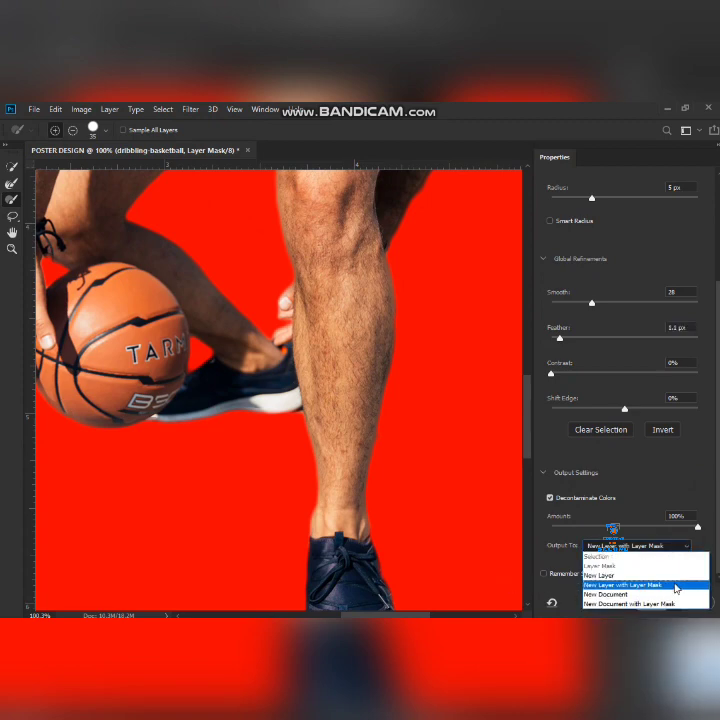
click(674, 587)
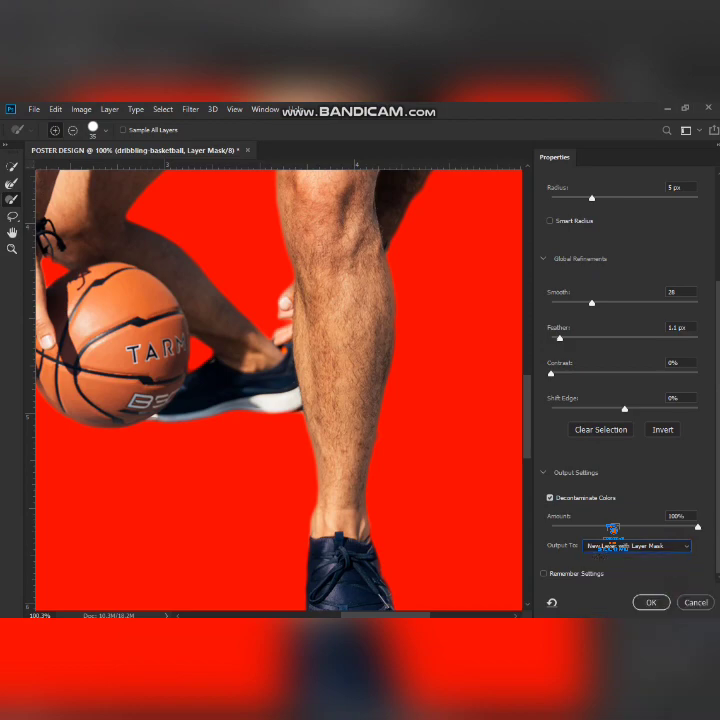
click(648, 603)
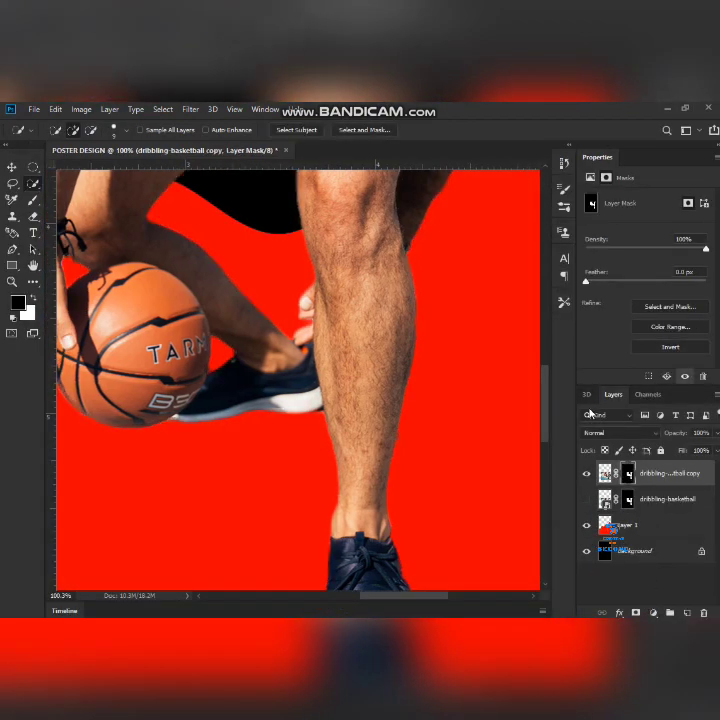
Step: Duplicate to dribbling-basketball copy 2, hide the first copy, apply its mask and convert to Smart Object
key(ctrl+j)
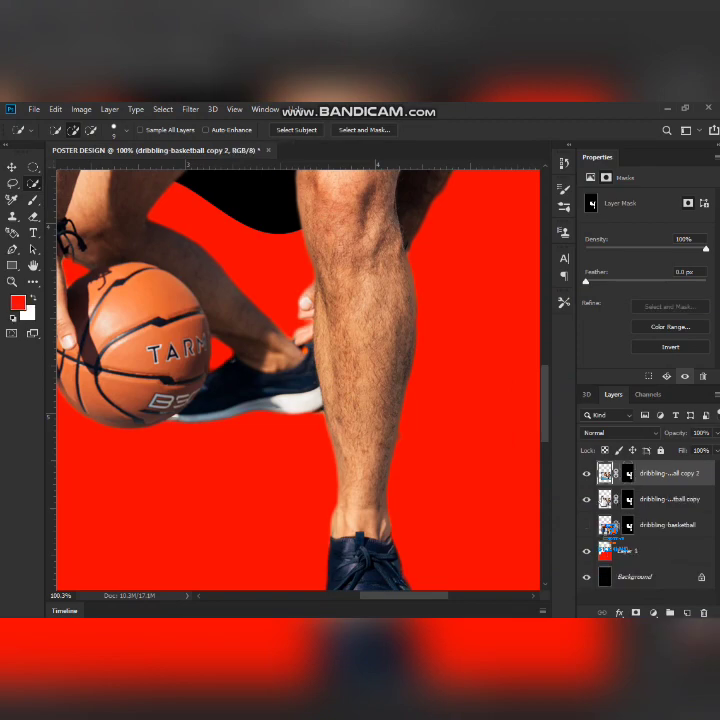
click(587, 500)
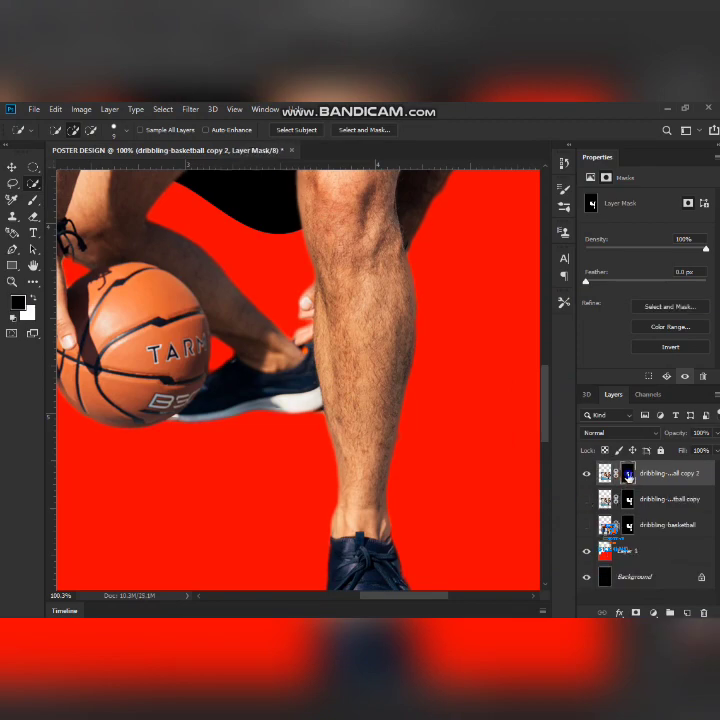
right_click(627, 476)
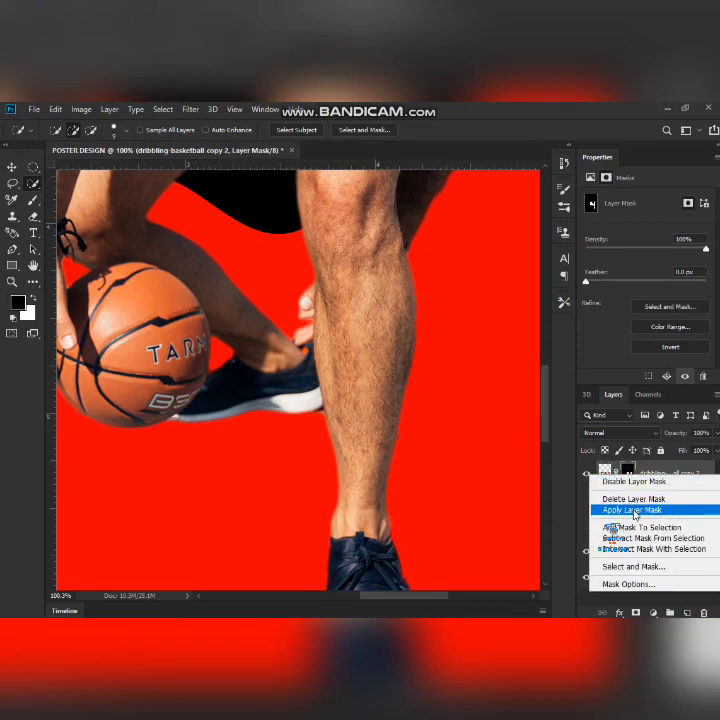
click(634, 511)
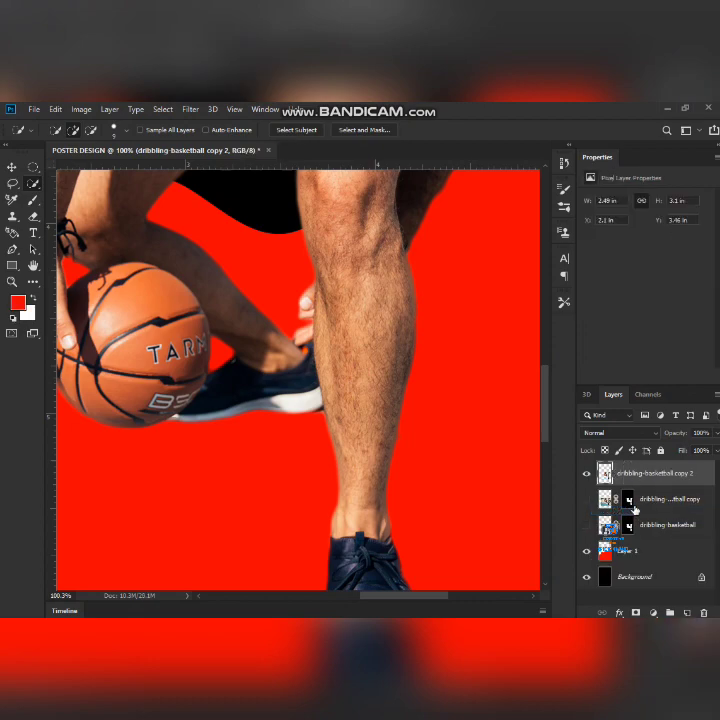
right_click(663, 474)
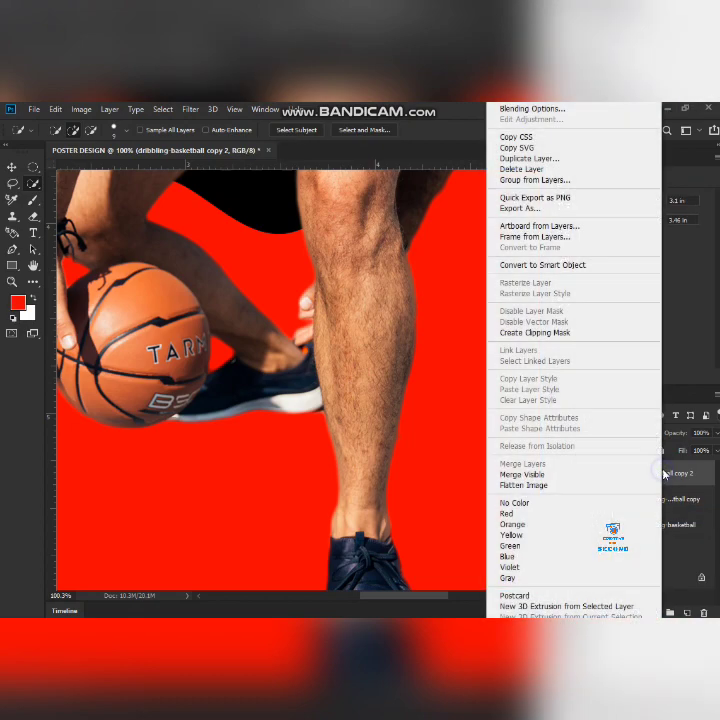
click(613, 266)
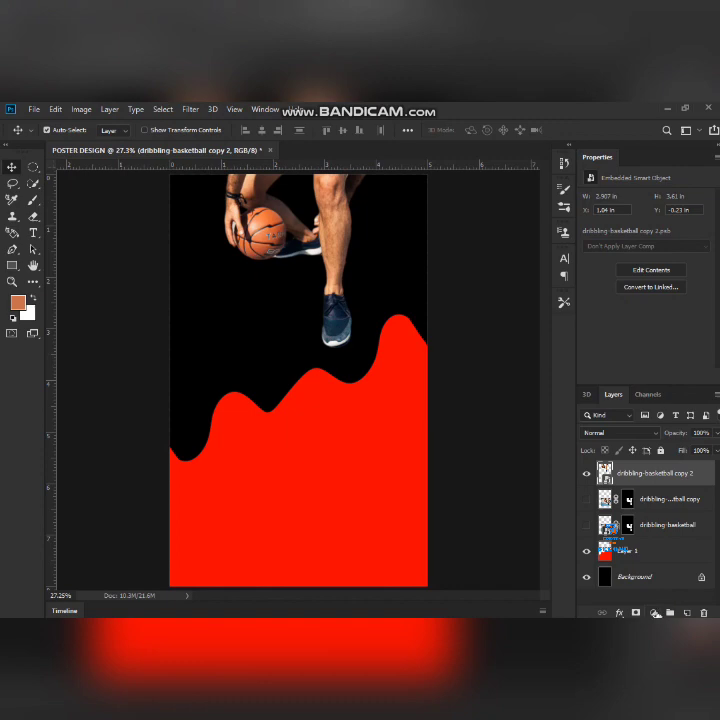
Step: Select the player's skin tones using Select > Color Range at fuzziness 72
click(654, 612)
key(Escape)
click(161, 109)
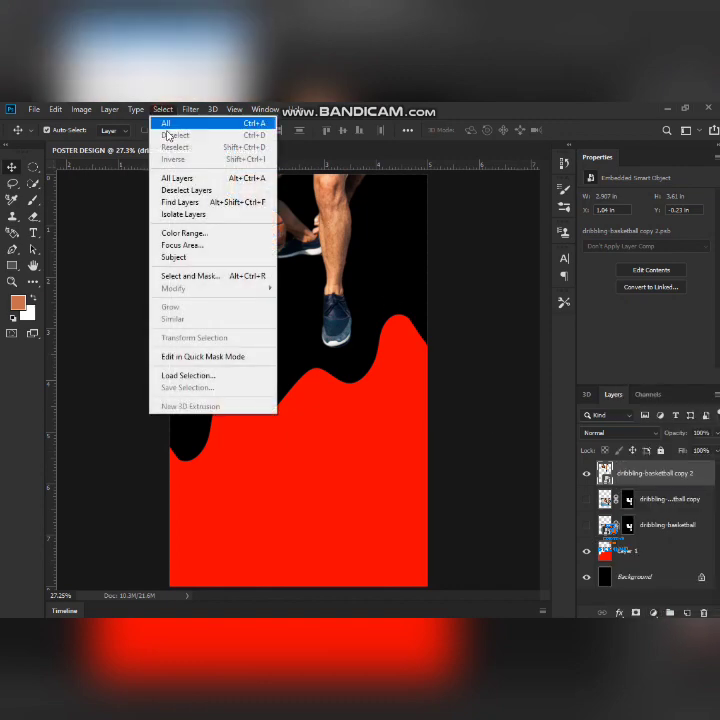
click(184, 234)
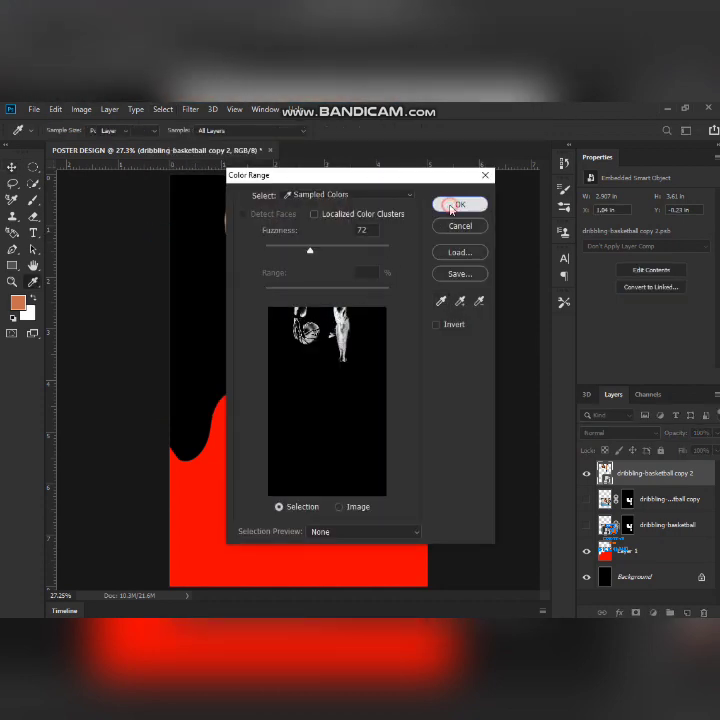
click(452, 204)
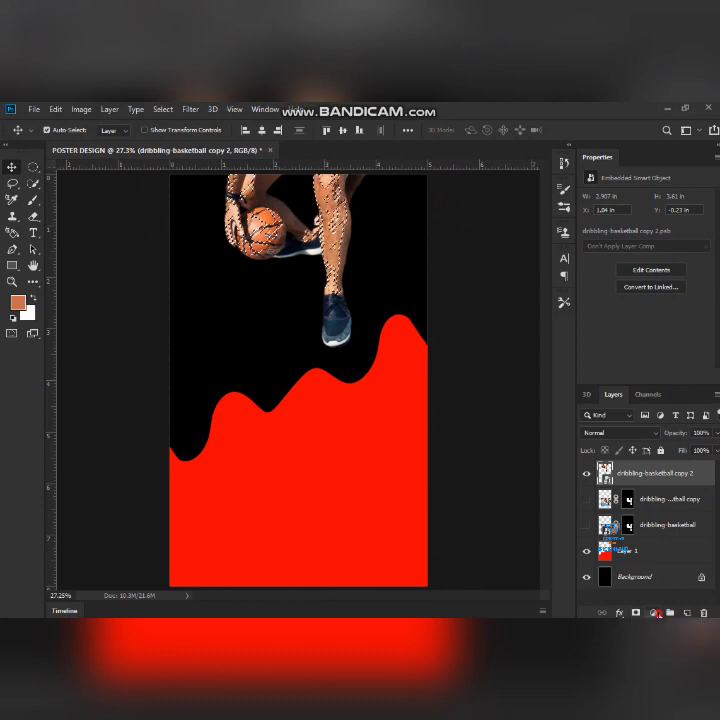
click(652, 611)
Step: Add a Gradient Fill layer using a red-to-transparent gradient, midpoint pushed toward the transparent end
click(640, 403)
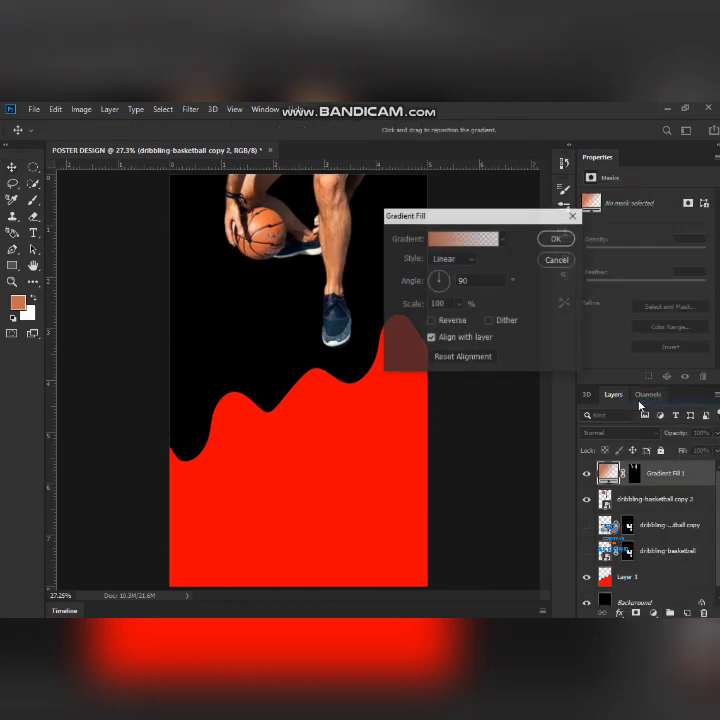
click(460, 239)
click(403, 401)
double_click(403, 404)
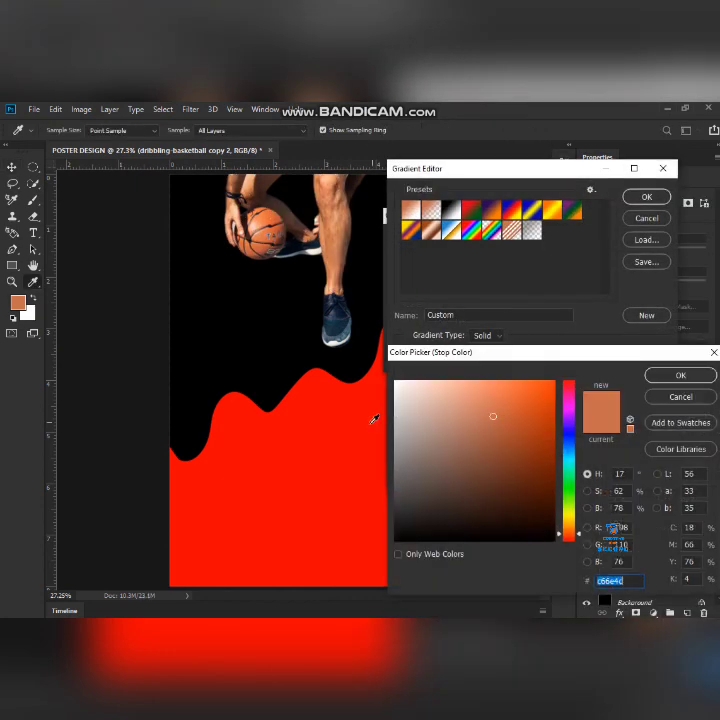
click(340, 455)
click(660, 378)
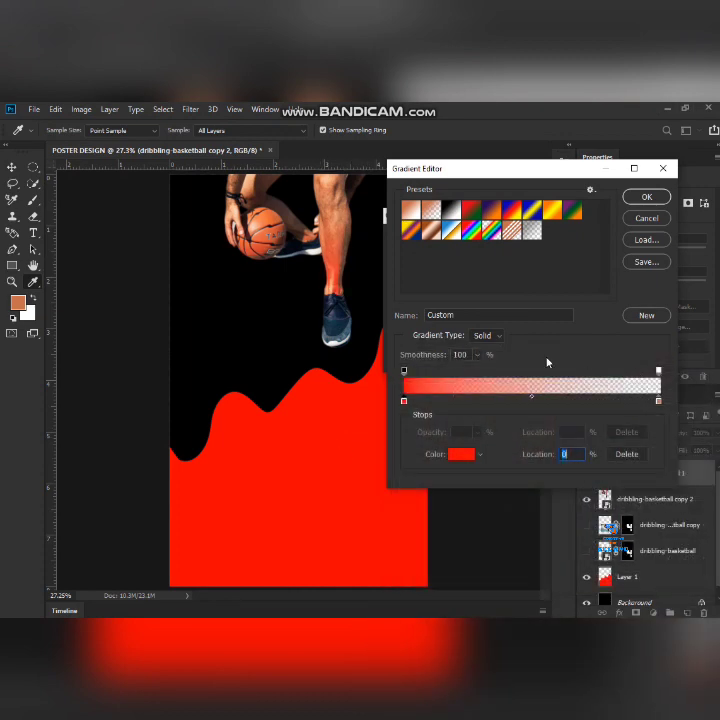
drag(530, 400, 648, 403)
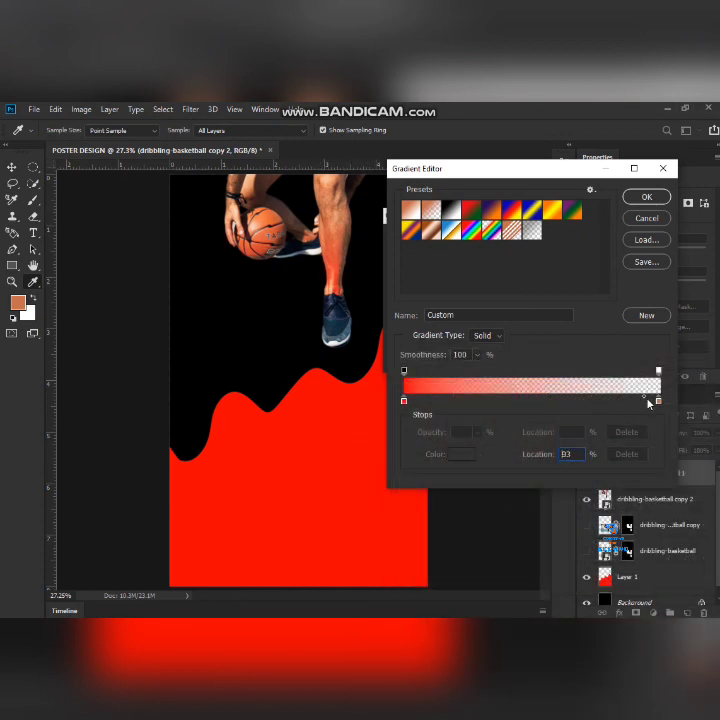
click(648, 198)
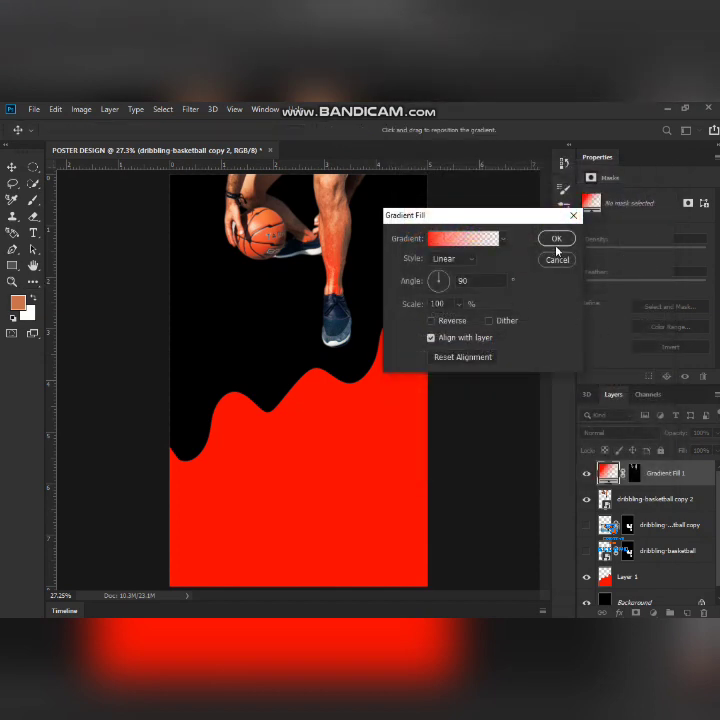
Step: Set the gradient fill to Reflected style at an angle of -140.39° and confirm
mouse_move(440, 284)
mouse_down()
mouse_move(442, 294)
mouse_move(433, 292)
mouse_move(437, 280)
mouse_move(453, 281)
mouse_move(434, 278)
mouse_move(434, 293)
mouse_move(435, 281)
mouse_up()
click(445, 239)
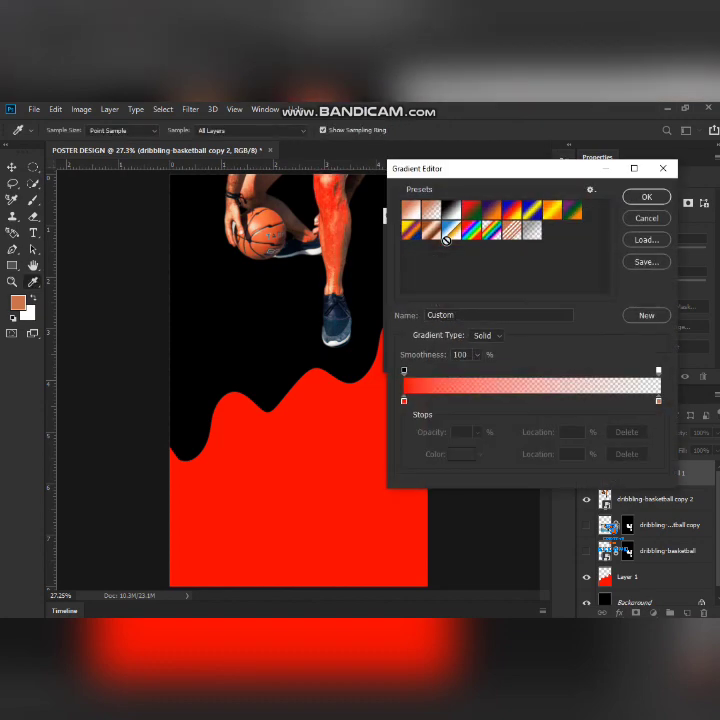
key(Return)
click(450, 258)
click(447, 281)
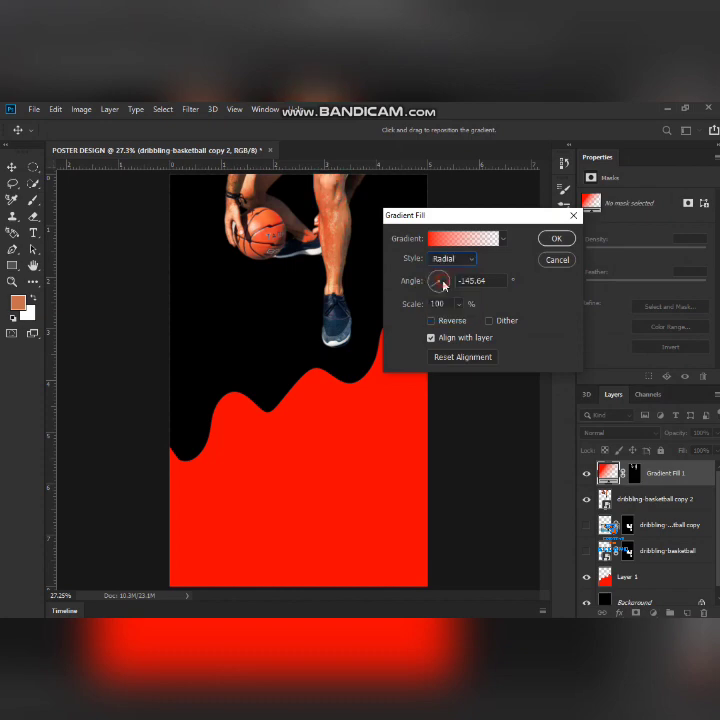
click(441, 260)
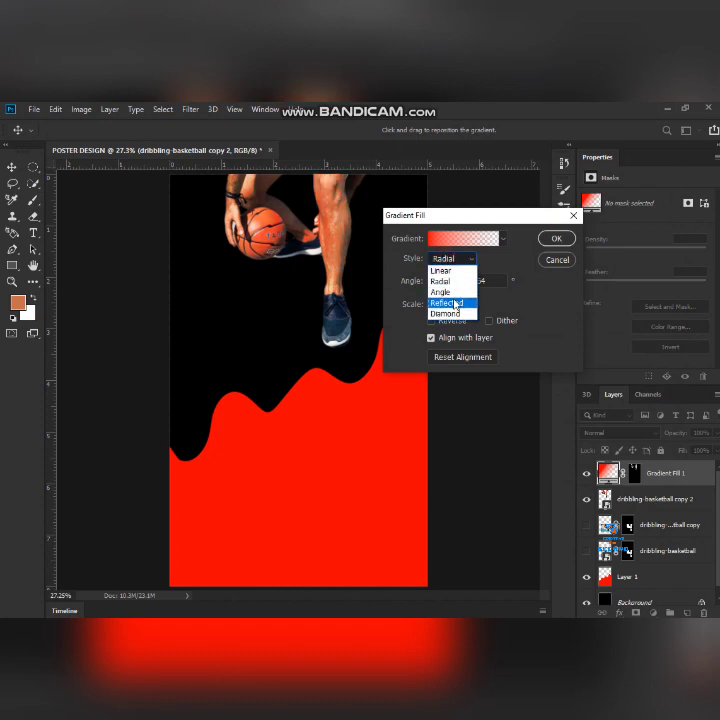
click(455, 303)
mouse_move(437, 292)
mouse_down()
mouse_move(434, 283)
mouse_move(431, 293)
mouse_up()
click(548, 241)
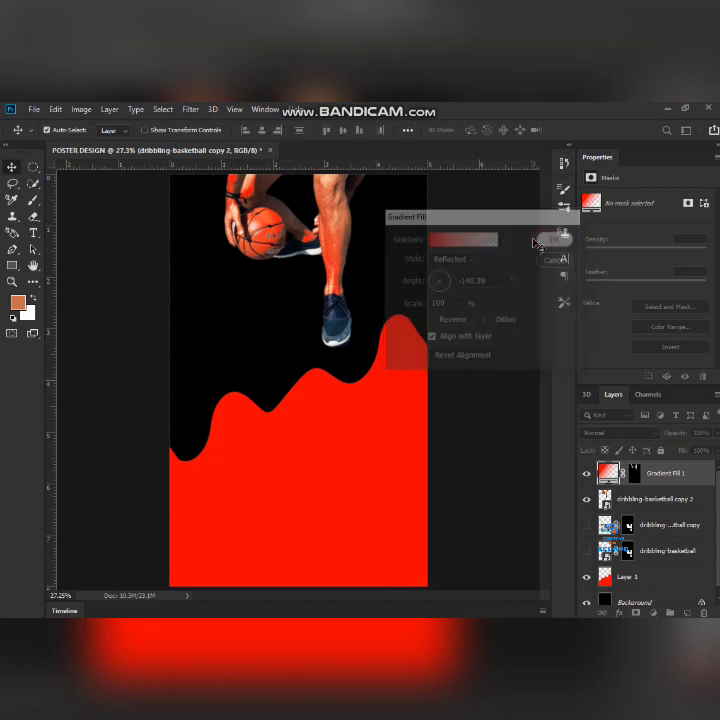
Step: Add a Levels adjustment clipped to the player layer, with the midtones set to 0.09
click(650, 510)
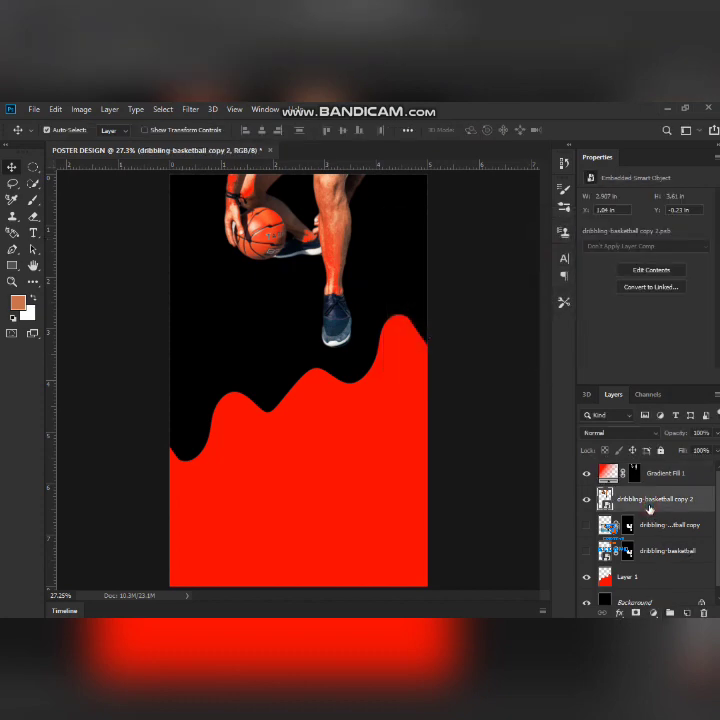
click(653, 613)
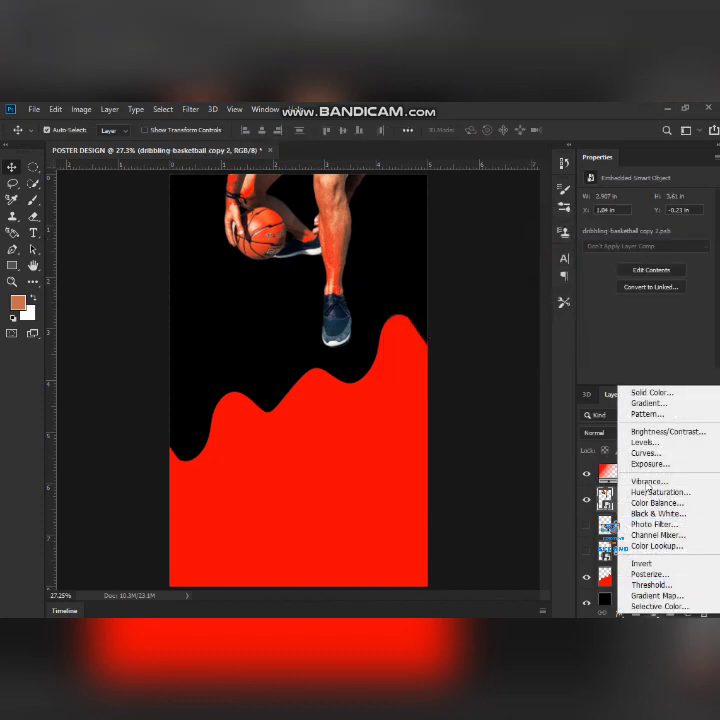
click(640, 442)
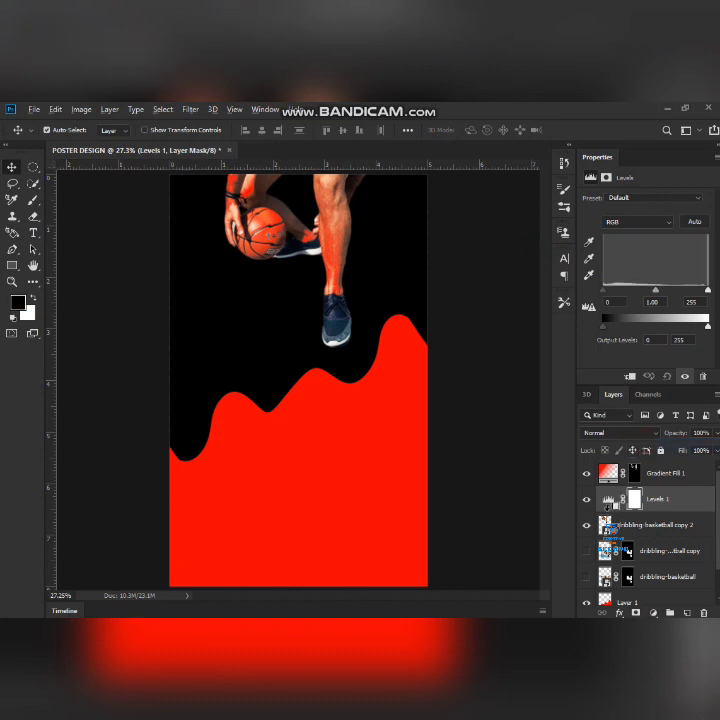
alt+click(606, 510)
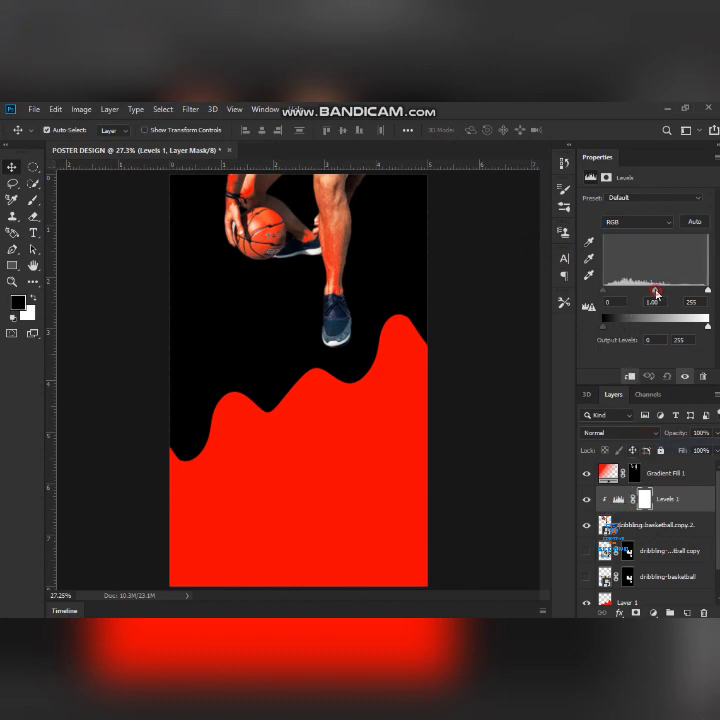
drag(656, 293, 702, 294)
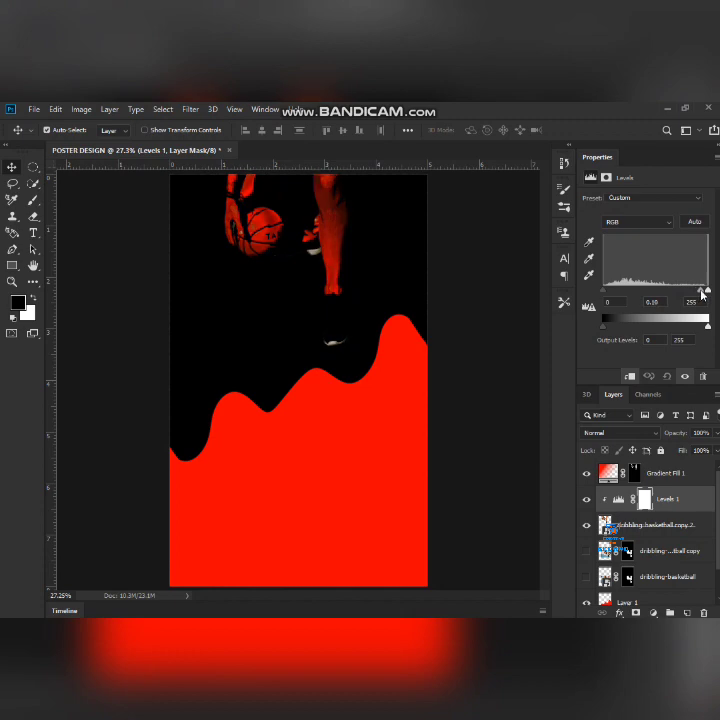
drag(705, 294, 703, 295)
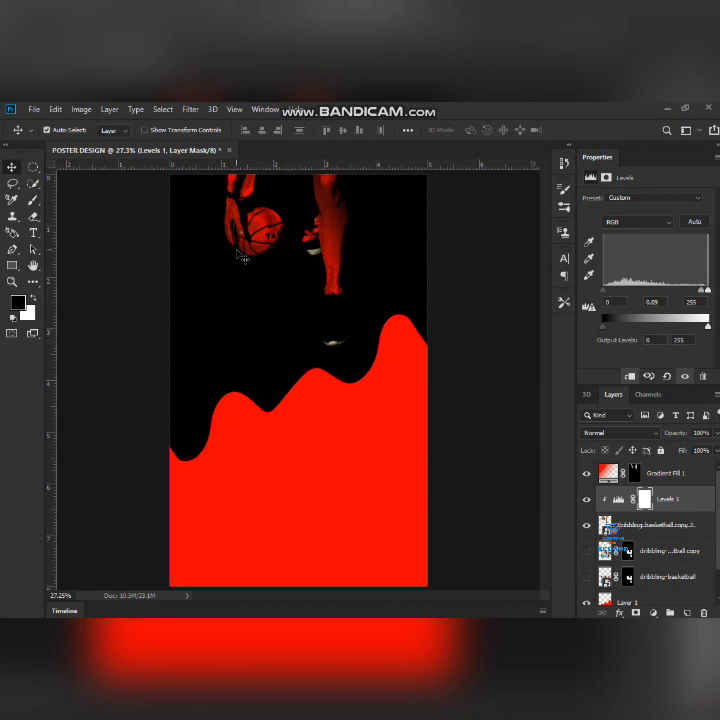
click(385, 420)
Step: Type FOOTBALL in Impact 68 pt above the red wave, with the text box trimmed to the word
key(t)
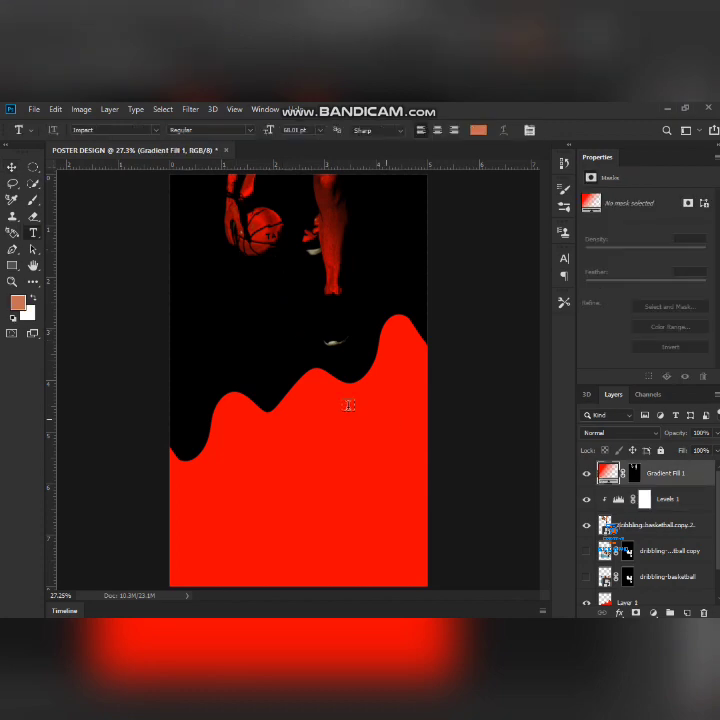
mouse_move(186, 272)
mouse_down()
mouse_move(195, 332)
mouse_move(387, 357)
mouse_move(399, 376)
mouse_up()
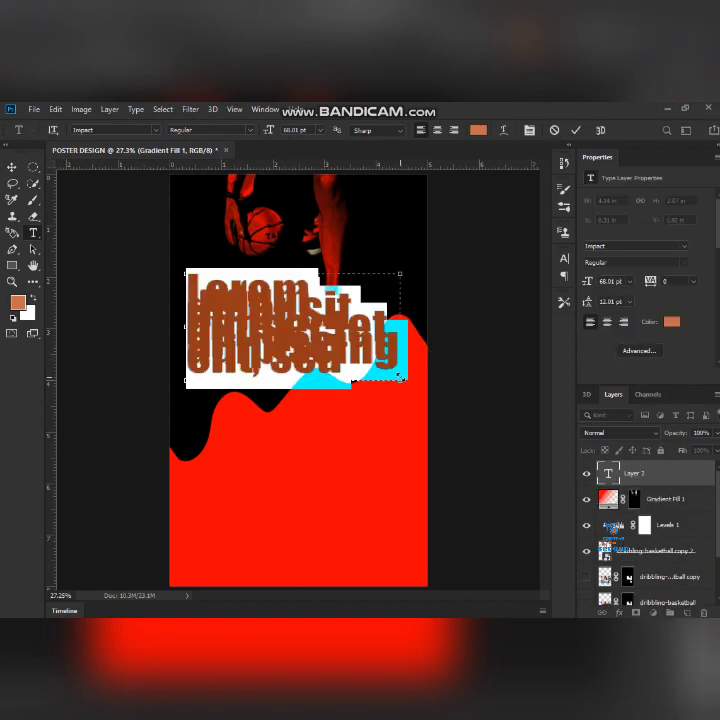
text(FOO)
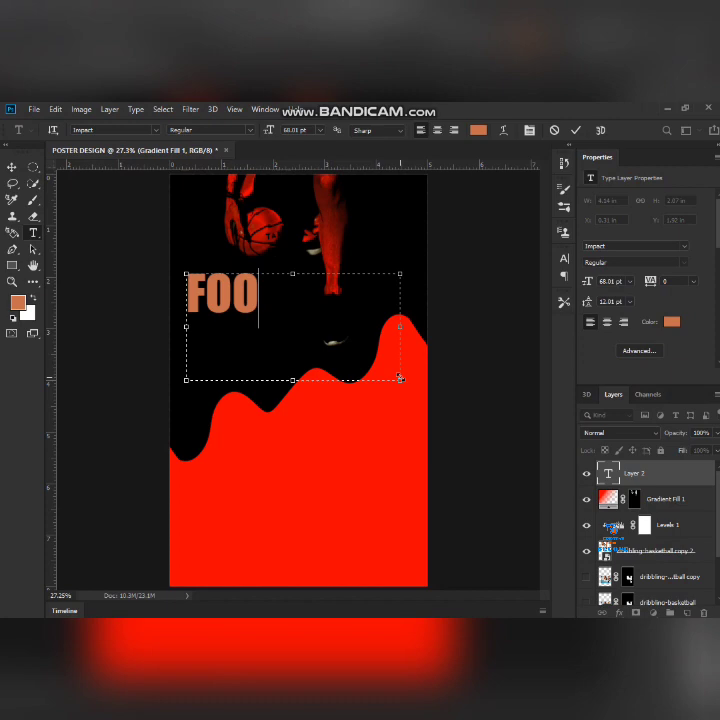
text(T)
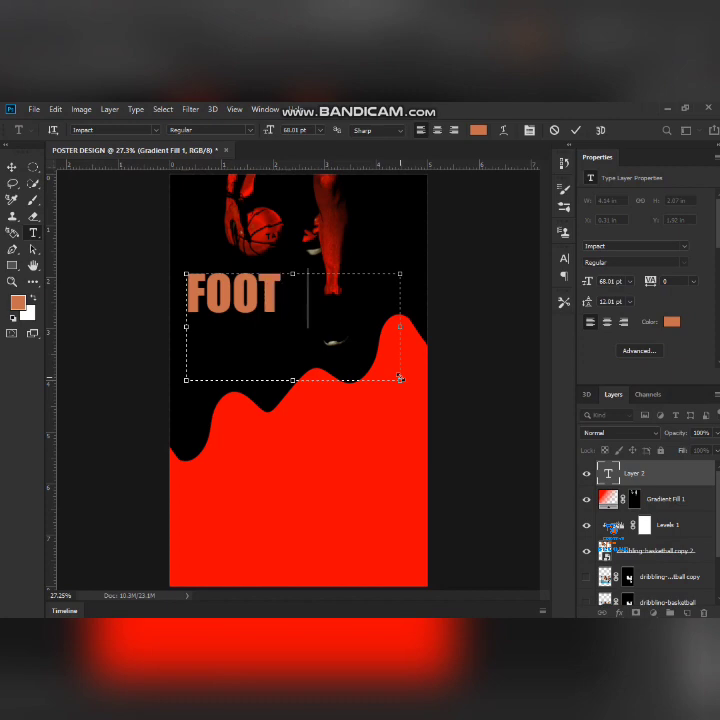
text(BA)
text(L)
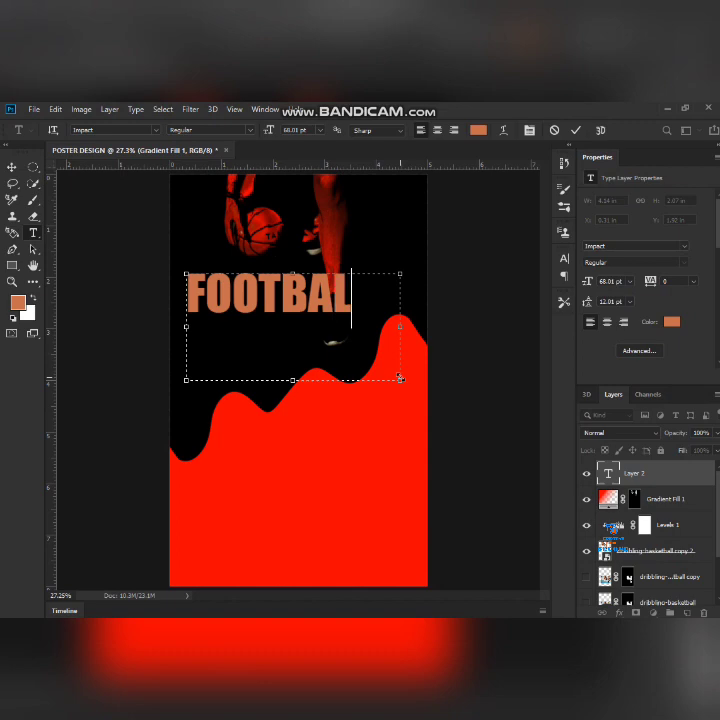
text(L)
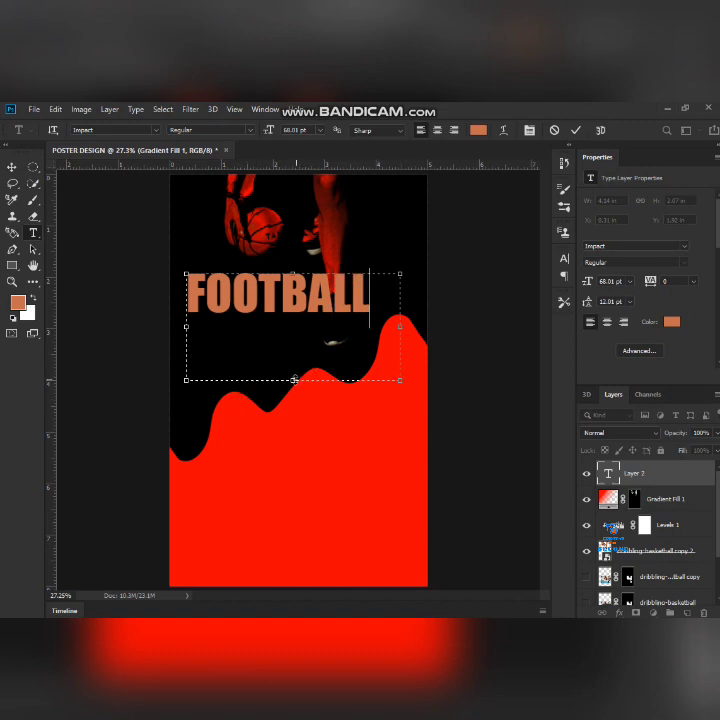
drag(293, 379, 293, 317)
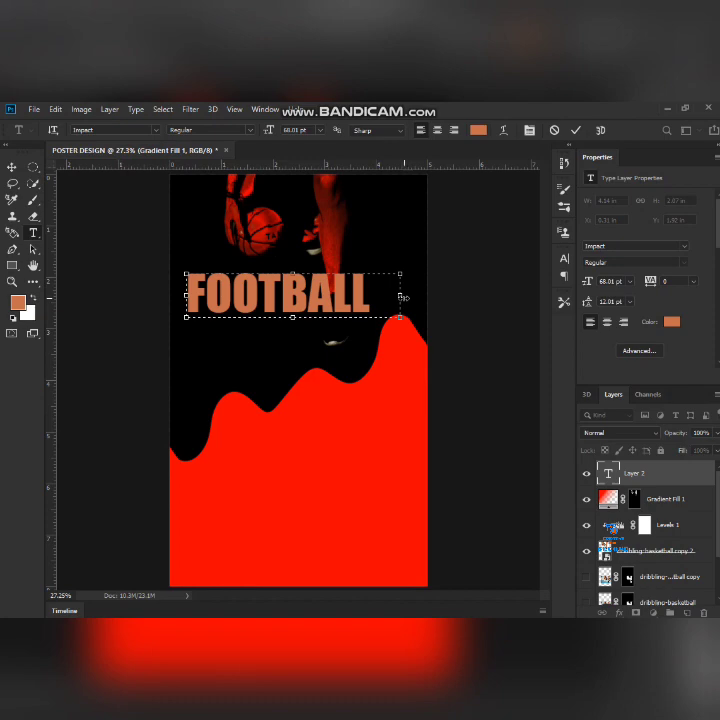
drag(403, 297, 377, 297)
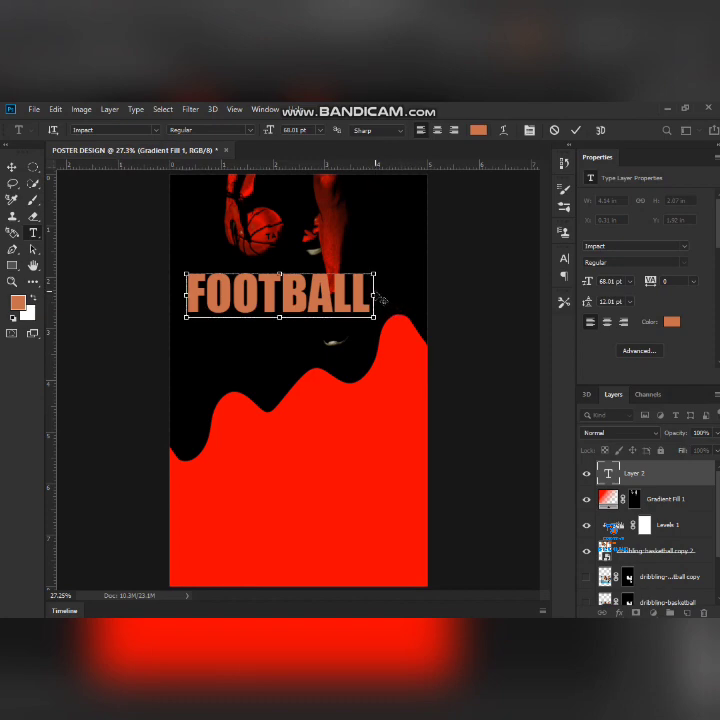
key(ctrl+Return)
Step: Duplicate the FOOTBALL text layer and shift the copy down beneath the original
key(ctrl+j)
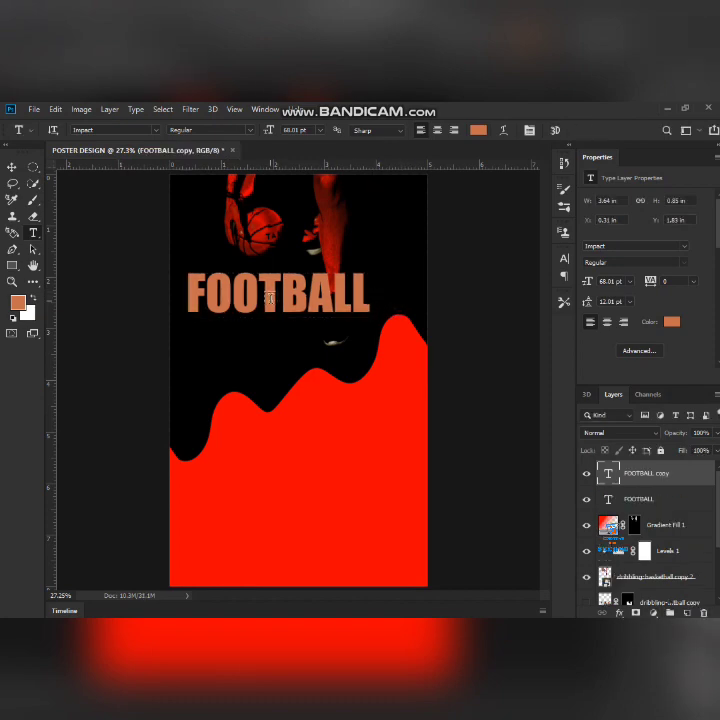
key(v)
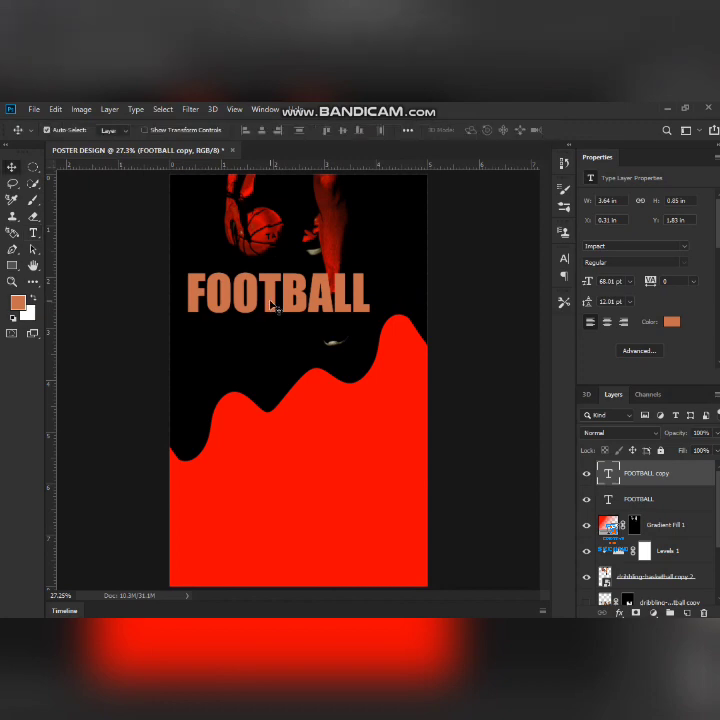
key(shift+Down)
key(shift+Down)
key(shift+Down)
key(shift+Down)
key(shift+Down)
key(shift+Down)
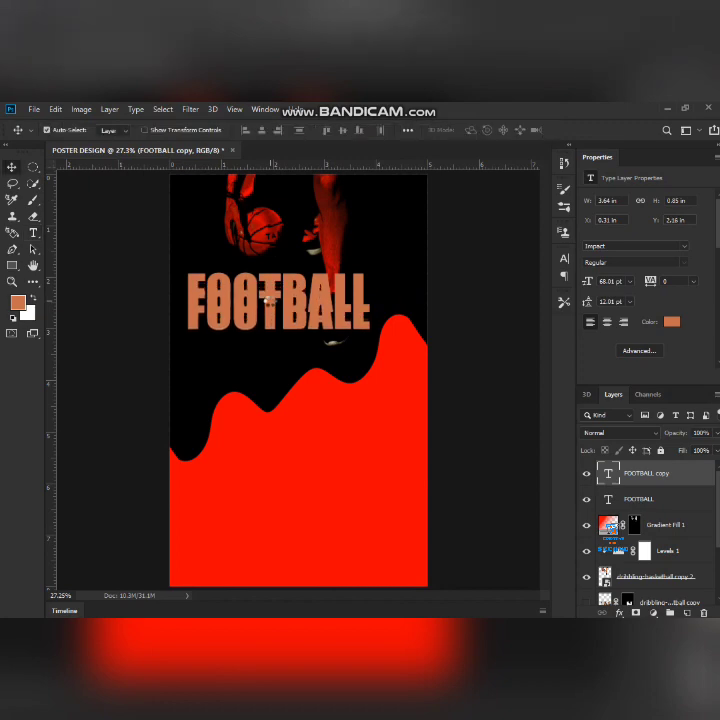
key(shift+Down)
key(shift+Down)
key(shift+Down)
key(shift+Down)
key(shift+Down)
key(shift+Down)
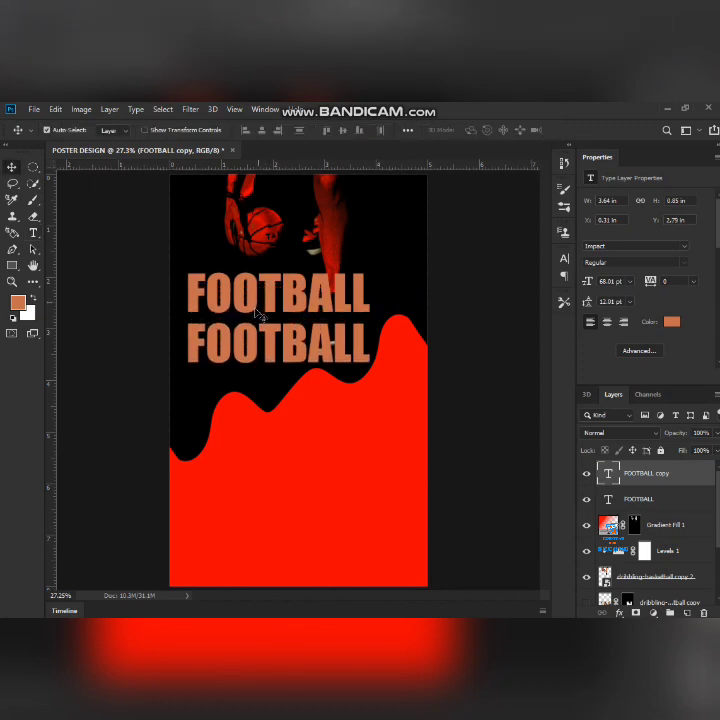
key(x)
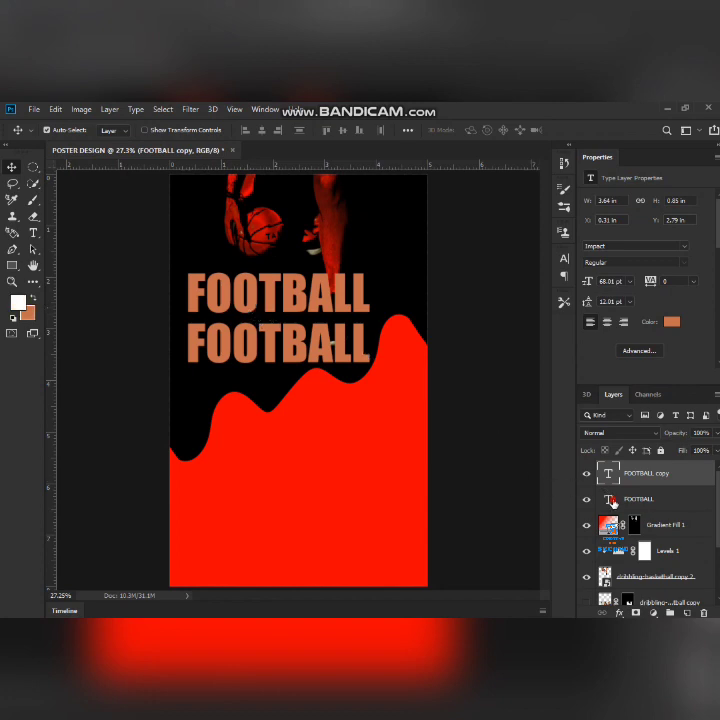
Step: Recolour the top FOOTBALL line's text to white (ffffff)
double_click(609, 499)
click(18, 302)
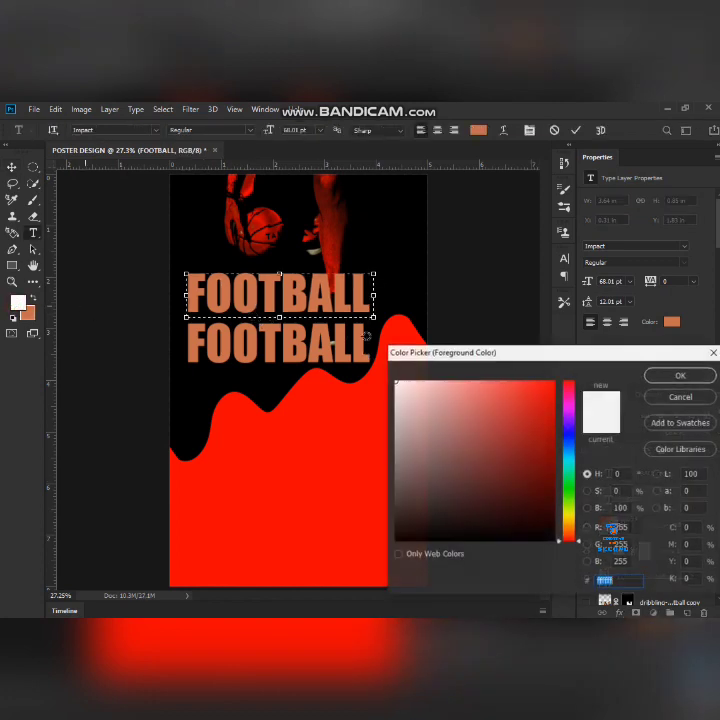
click(684, 377)
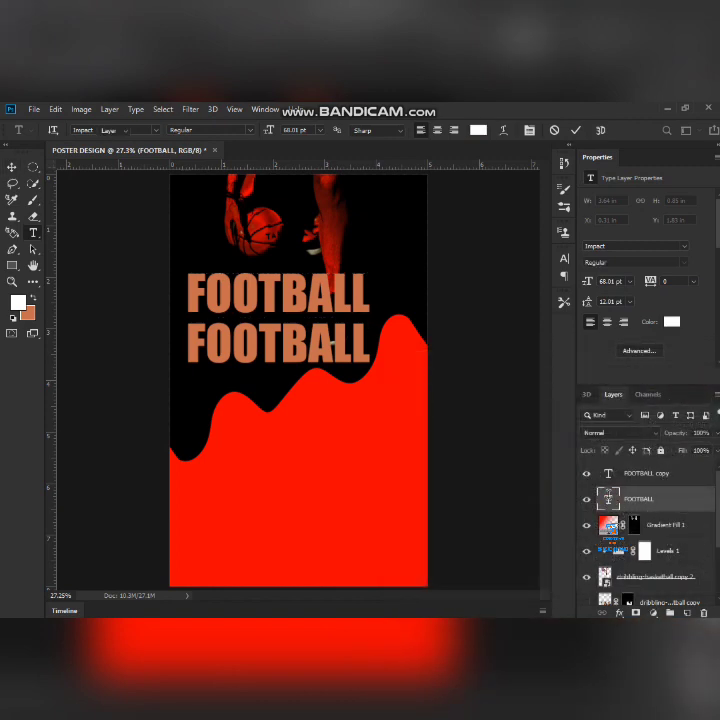
key(ctrl+a)
click(20, 303)
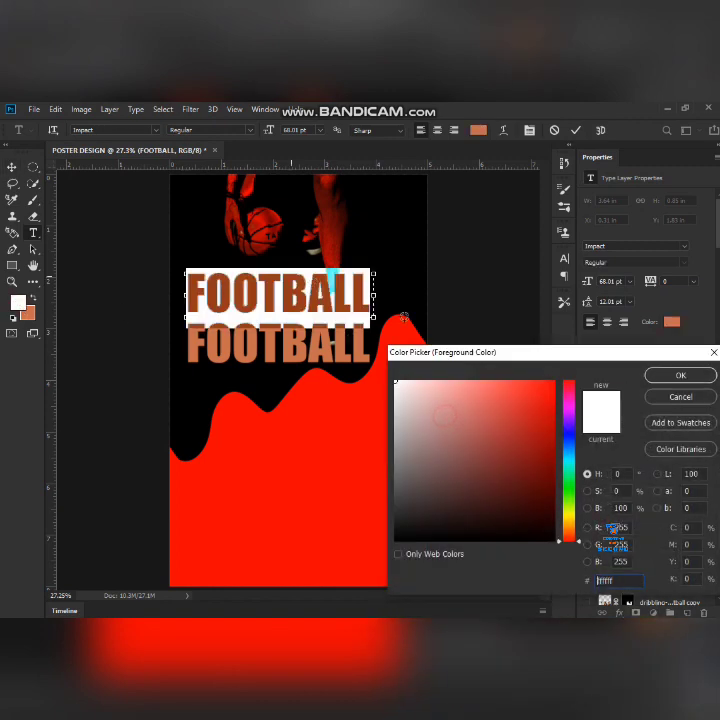
click(683, 375)
key(alt+BackSpace)
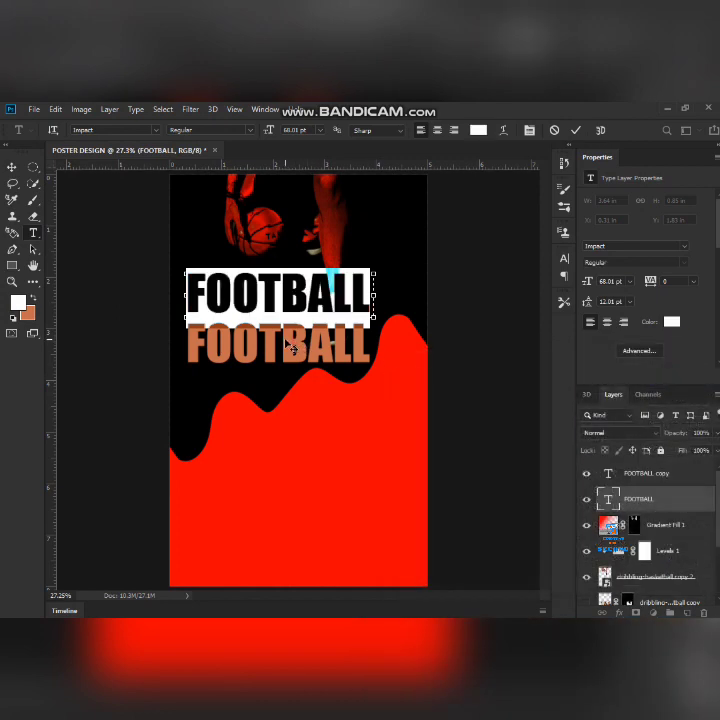
key(ctrl+Return)
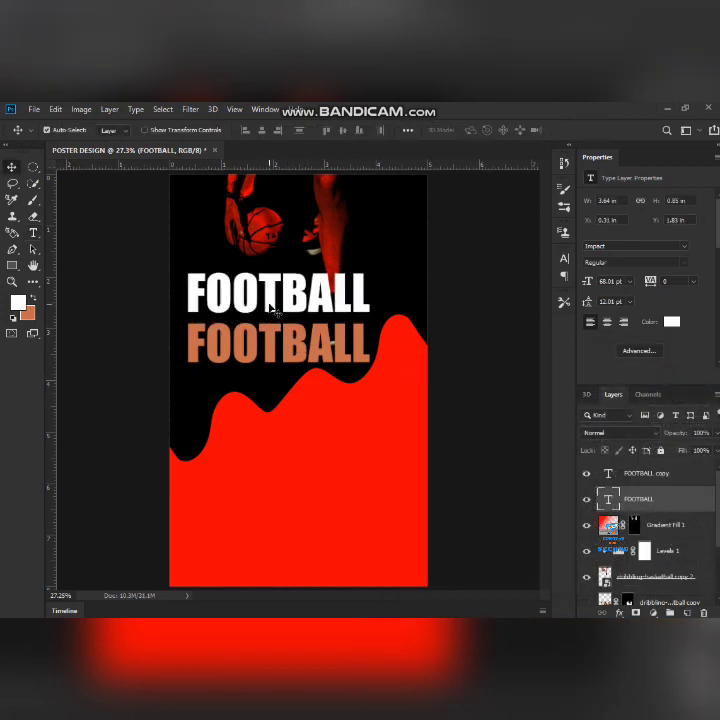
Step: Give the top FOOTBALL layer 0% fill opacity and a 4 px white stroke
right_click(693, 507)
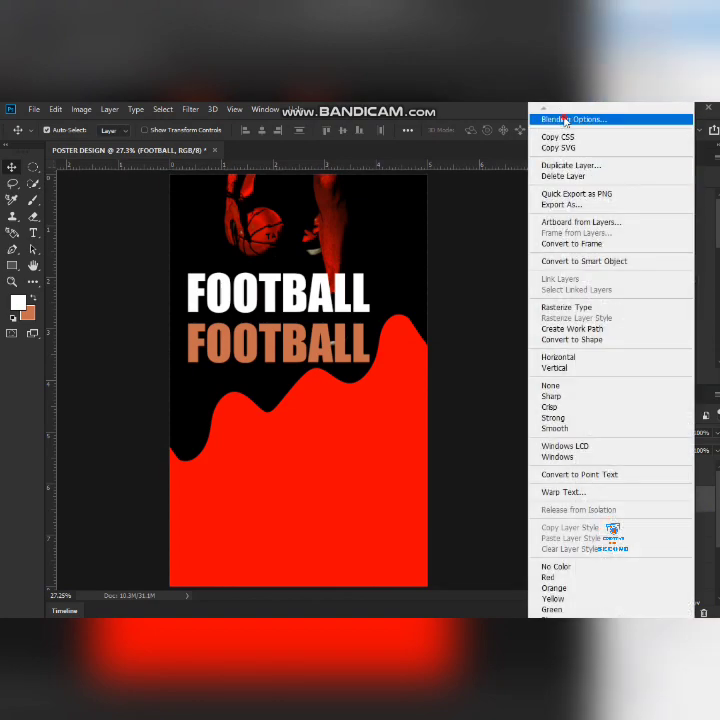
click(566, 121)
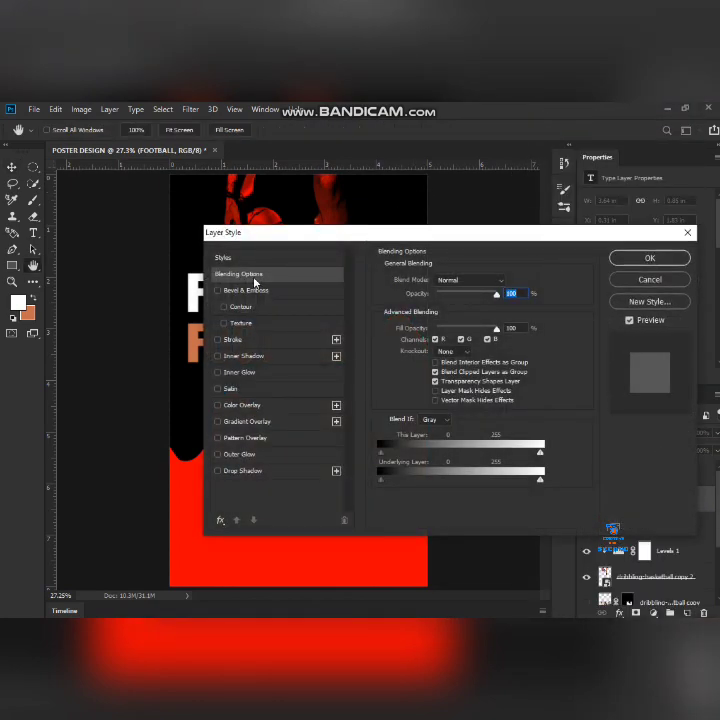
drag(421, 234, 530, 145)
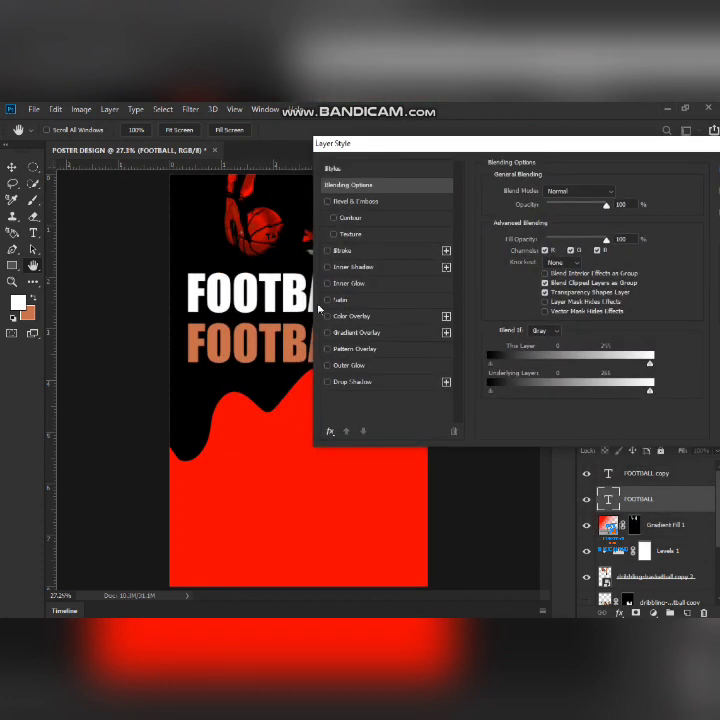
drag(605, 246, 545, 242)
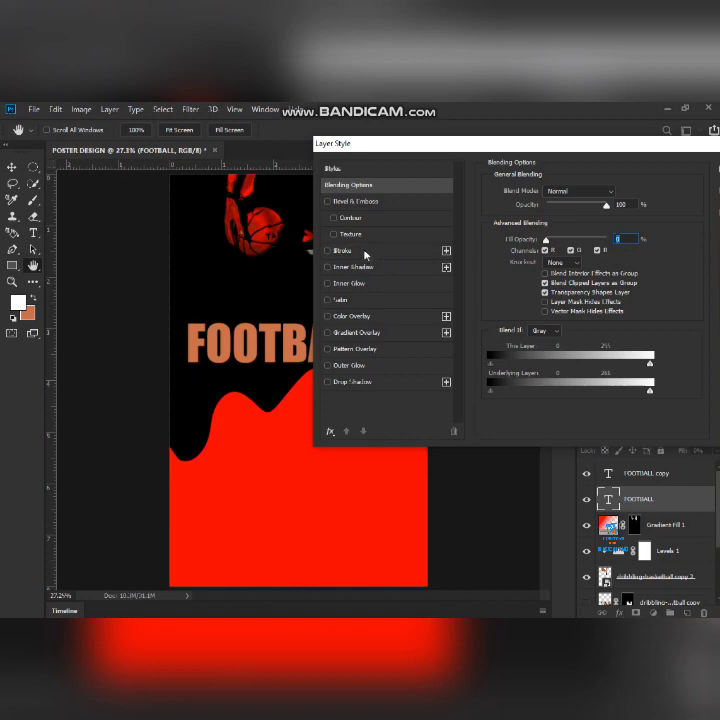
click(341, 251)
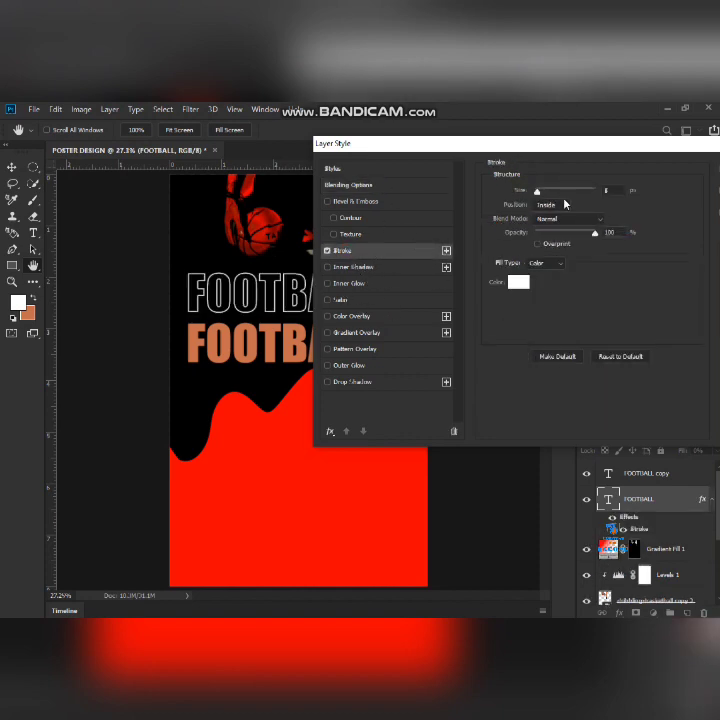
double_click(607, 190)
text(4)
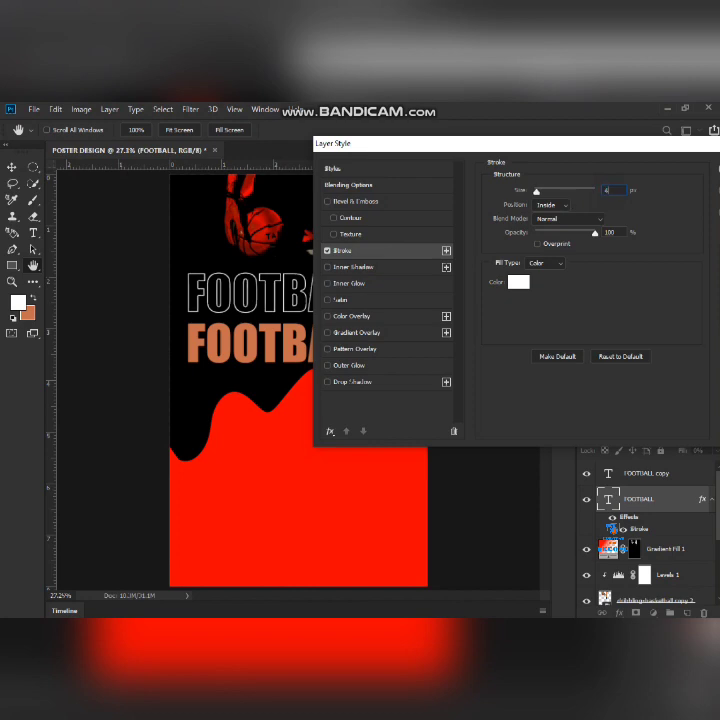
drag(662, 146, 619, 146)
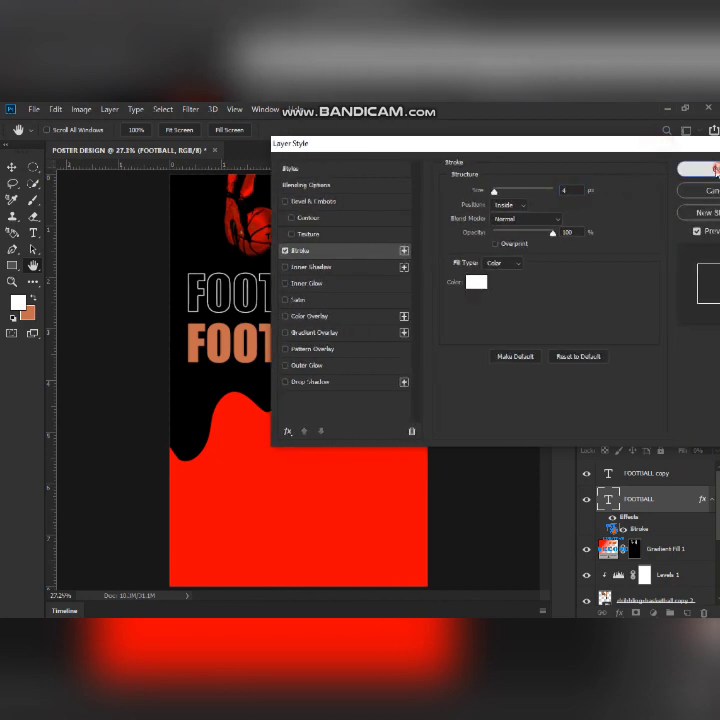
click(696, 167)
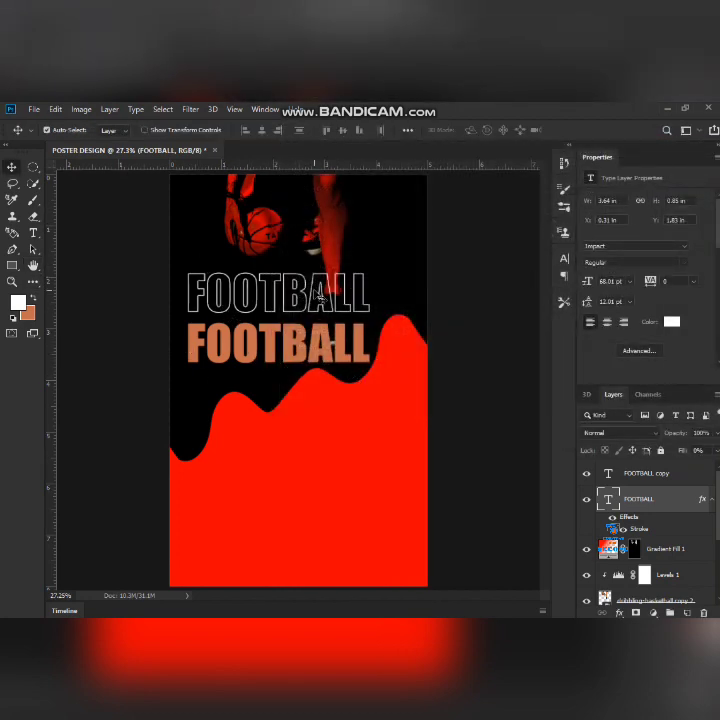
Step: Scale down the outlined FOOTBALL text and add a vertical guide near the left margin
key(ctrl+t)
key(ctrl+t)
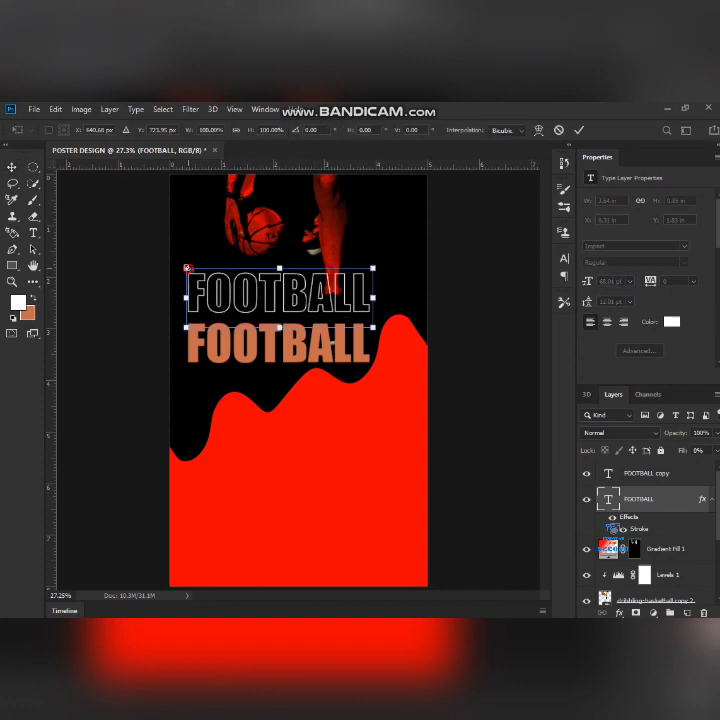
mouse_move(186, 268)
mouse_down()
mouse_move(206, 276)
mouse_move(212, 266)
mouse_up()
key(Return)
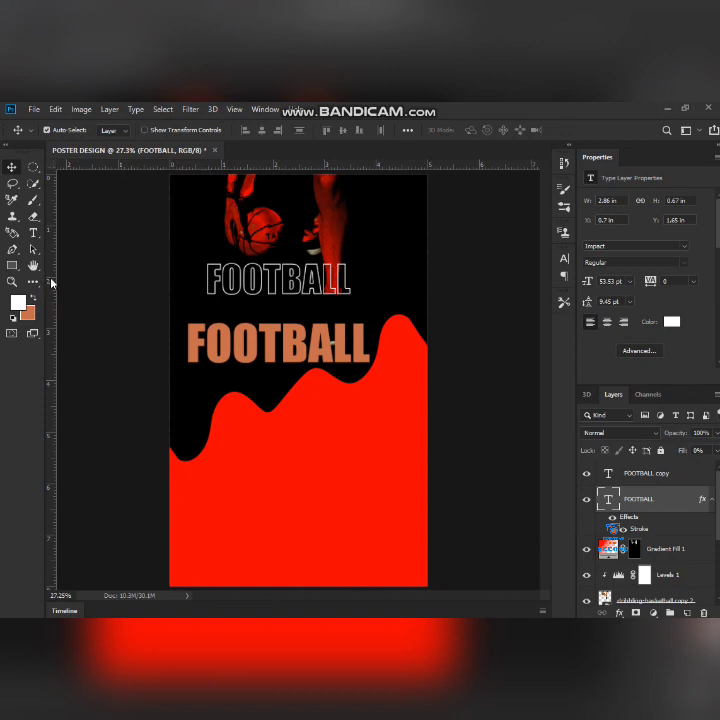
drag(49, 286, 193, 292)
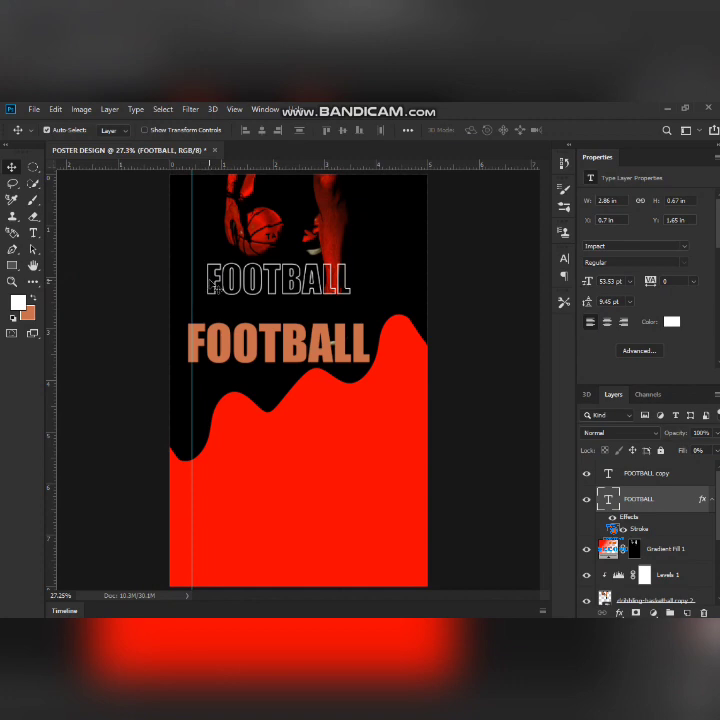
Step: Nudge the outlined FOOTBALL heading onto the guide, settling at Y 1.57 in
scroll(240, 340, up, 5)
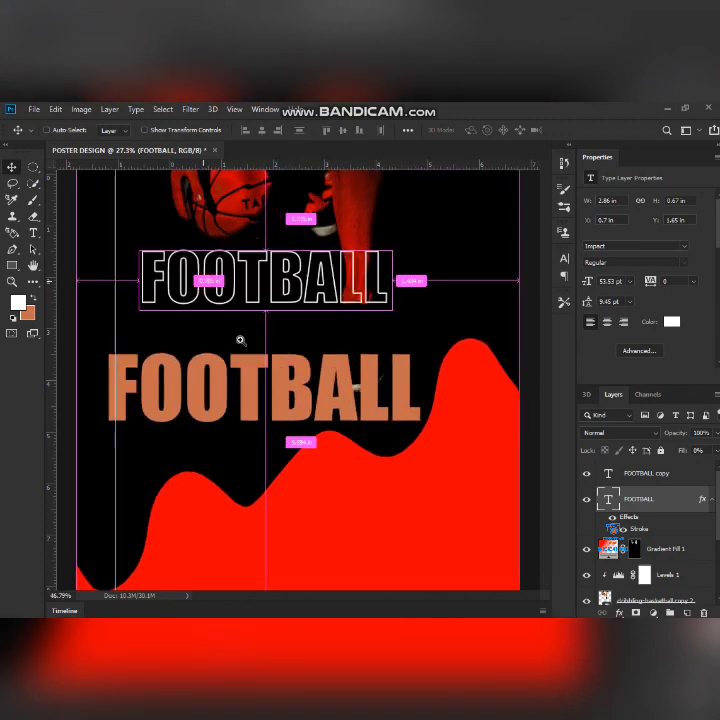
key(shift+Left)
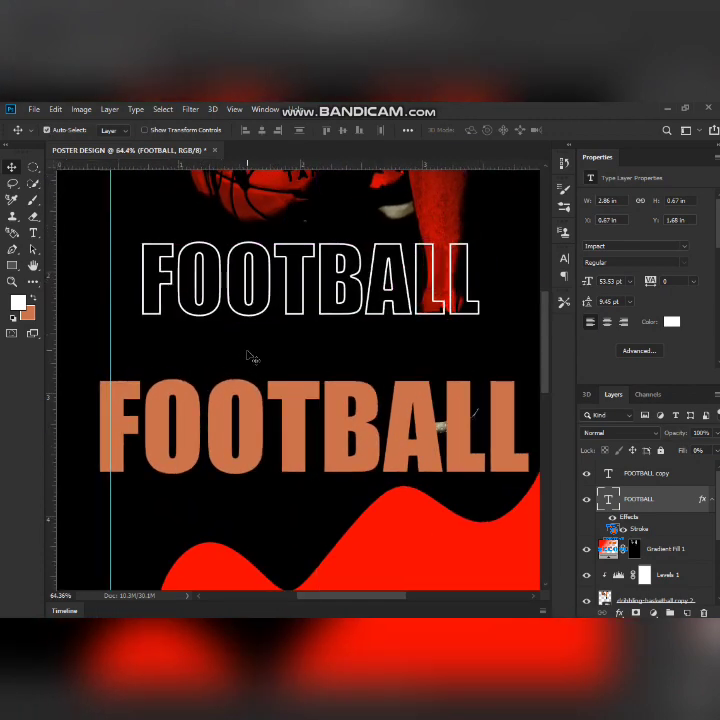
key(shift+Left)
key(shift+Left)
key(shift+Left)
key(shift+Left)
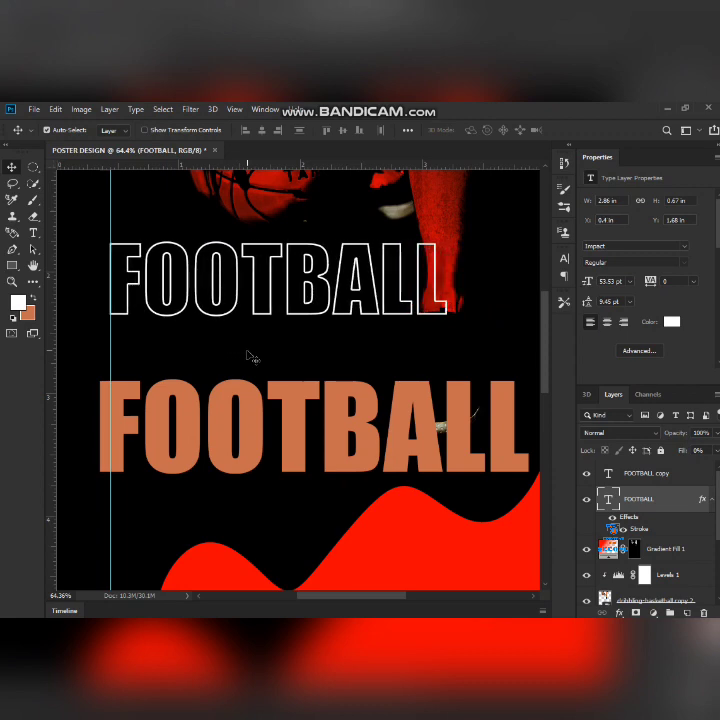
key(shift+Up)
key(shift+Up)
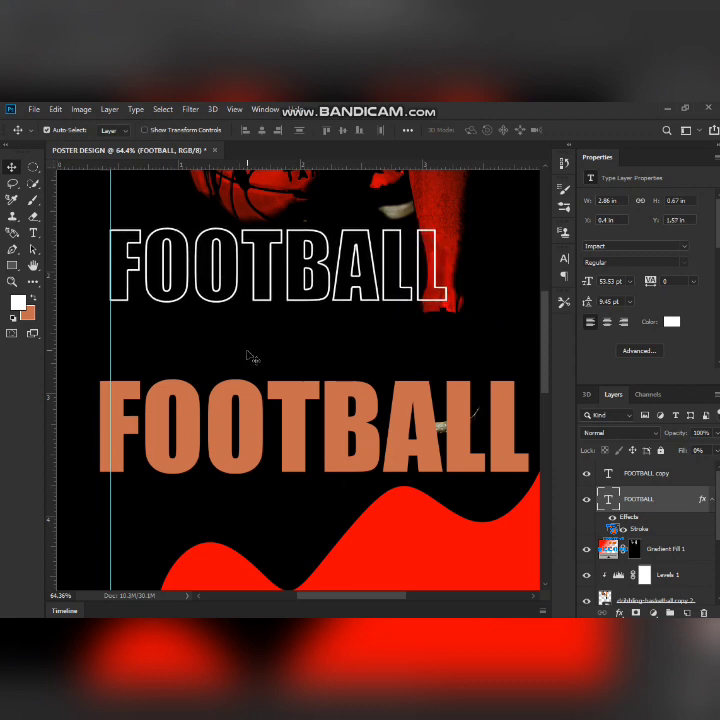
key(shift+Up)
key(shift+Up)
key(Up)
key(Up)
key(Up)
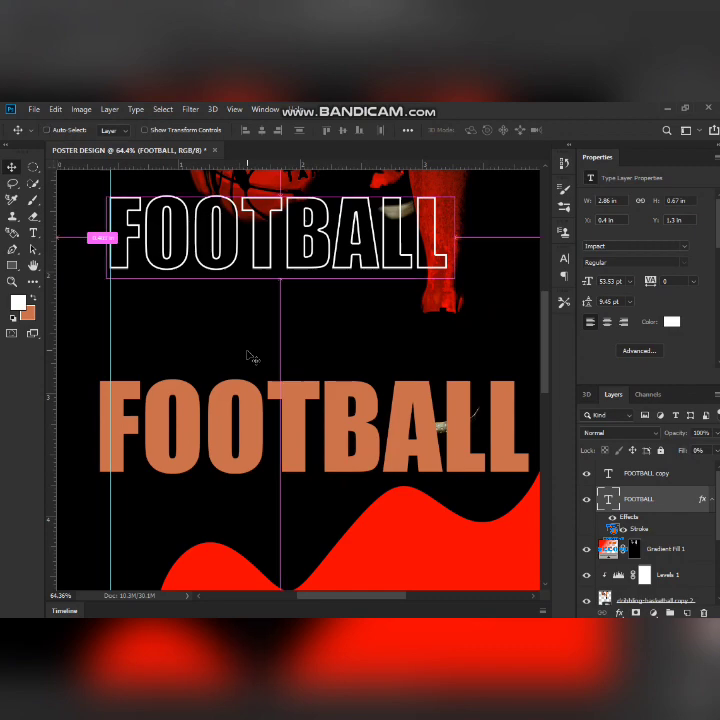
drag(250, 357, 221, 296)
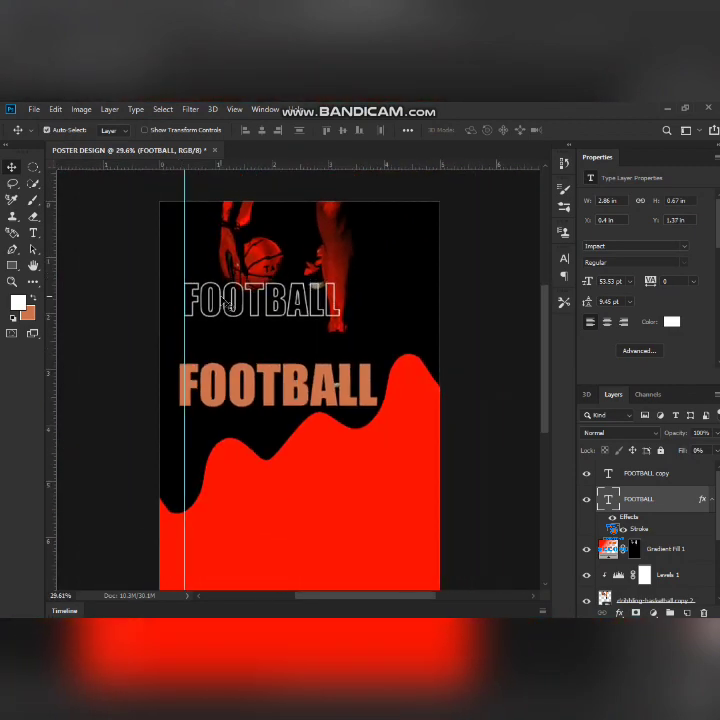
drag(226, 302, 229, 313)
key(shift+Down)
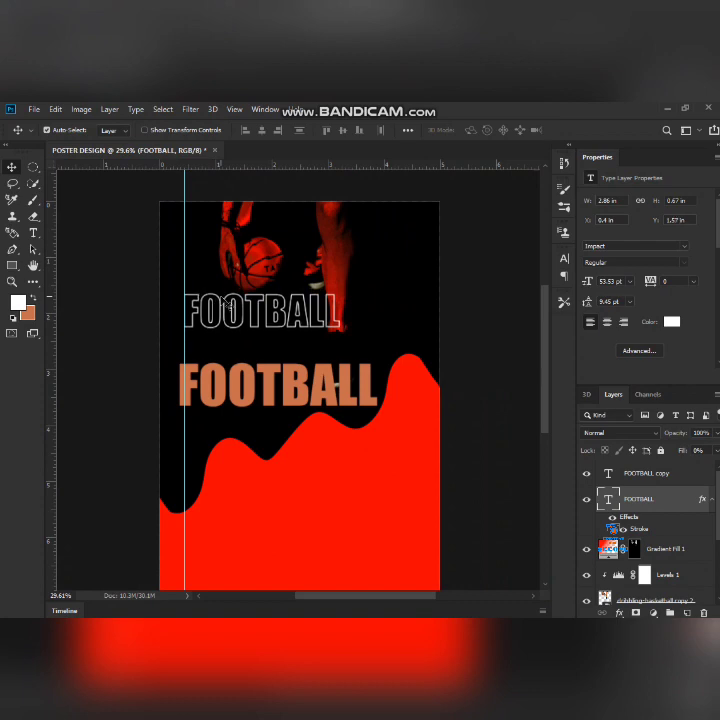
Step: Nudge the orange FOOTBALL copy into line beneath the outlined heading
click(246, 388)
key(shift+Right)
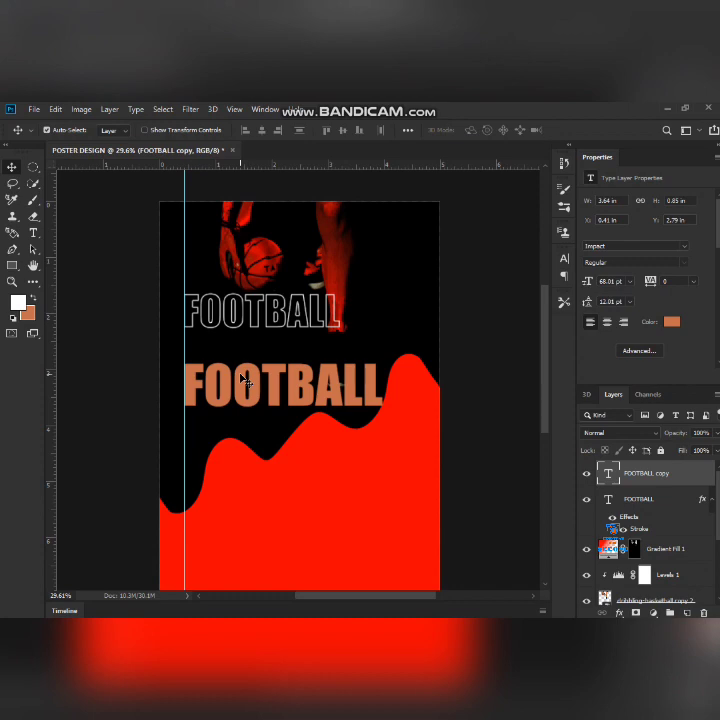
key(shift+Right)
key(shift+Right)
key(shift+Left)
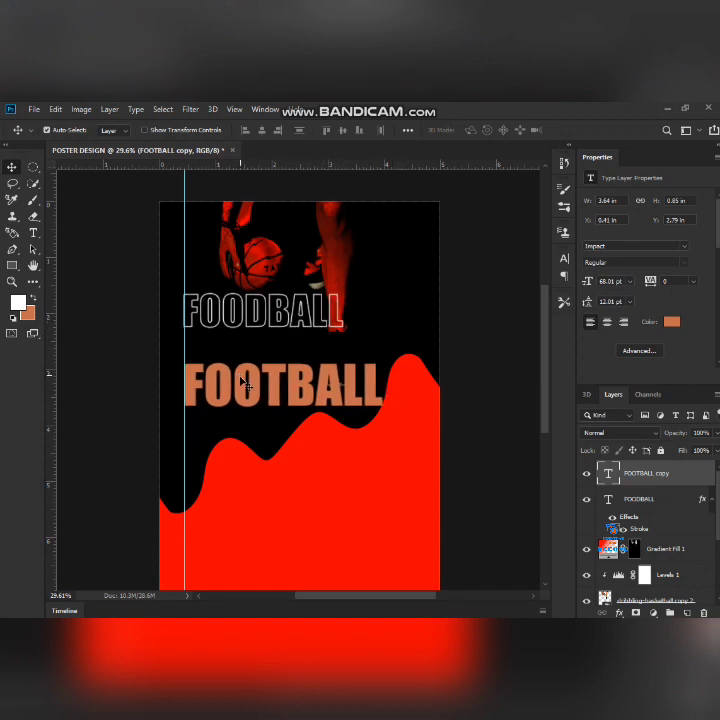
Step: Delete the orange FOOTBALL copy, then duplicate the outlined heading and shift the duplicate down
key(Delete)
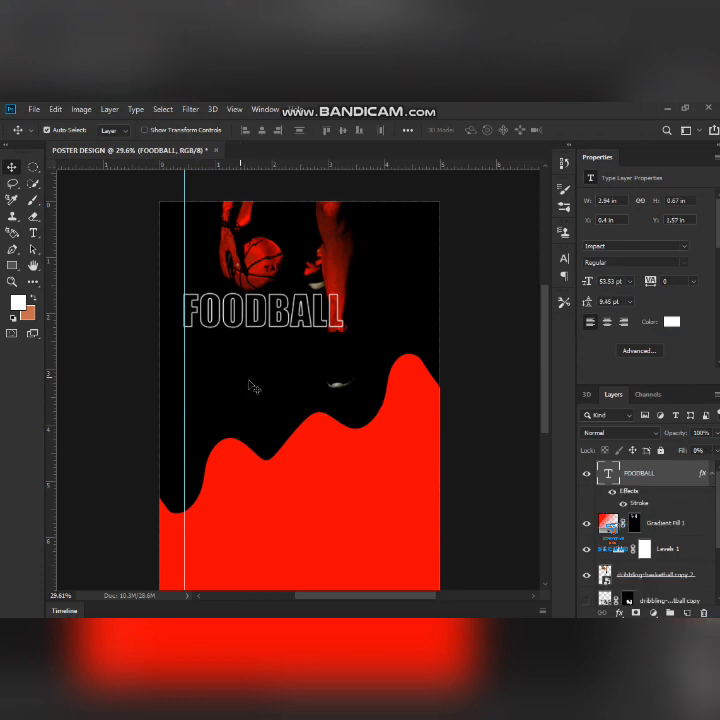
drag(314, 351, 310, 312)
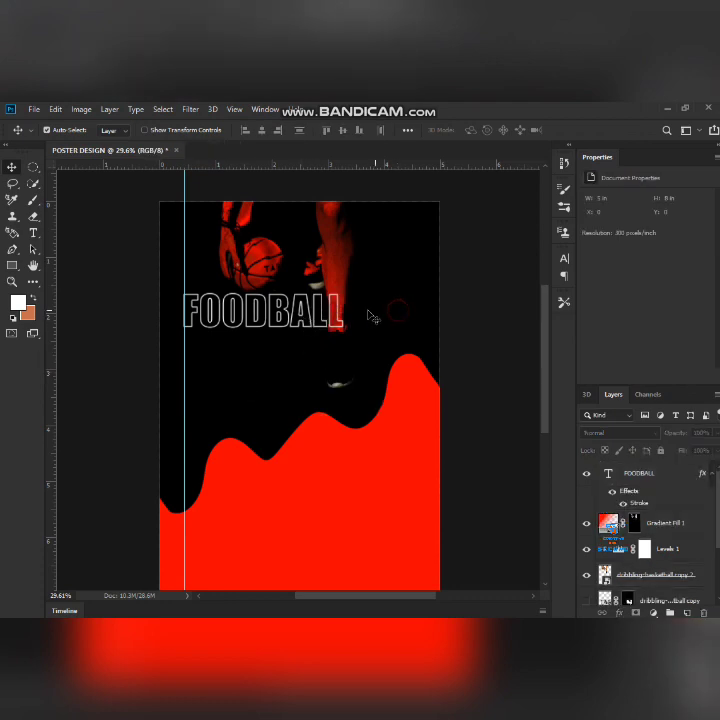
click(211, 322)
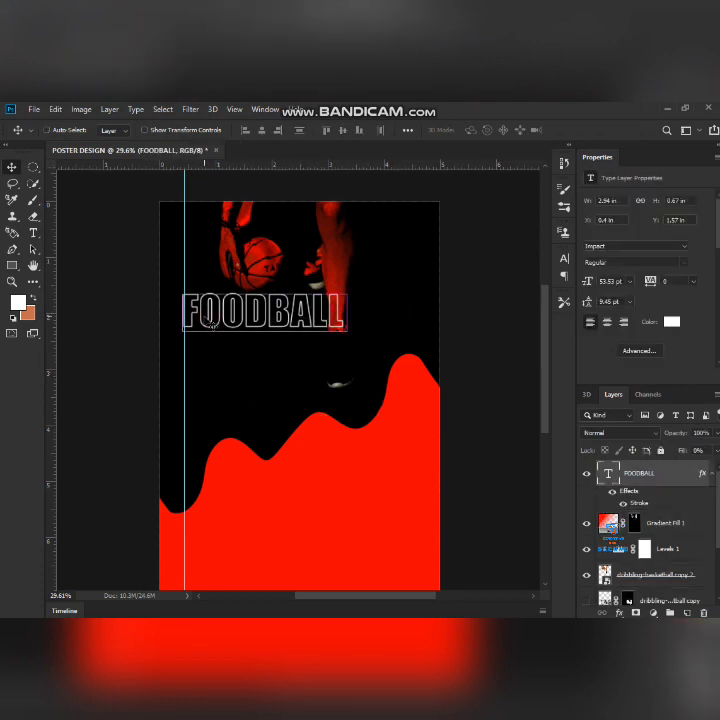
key(ctrl+j)
key(shift+Down)
key(shift+Down)
key(shift+Down)
key(shift+Down)
key(shift+Down)
key(shift+Down)
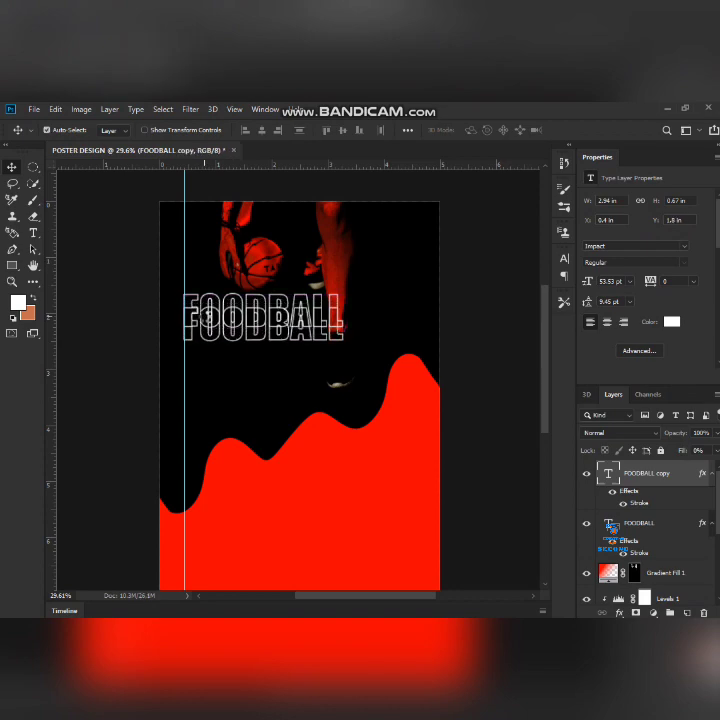
key(shift+Down)
key(shift+Down)
key(shift+Down)
key(shift+Down)
key(shift+Down)
key(shift+Down)
key(shift+Down)
key(shift+Down)
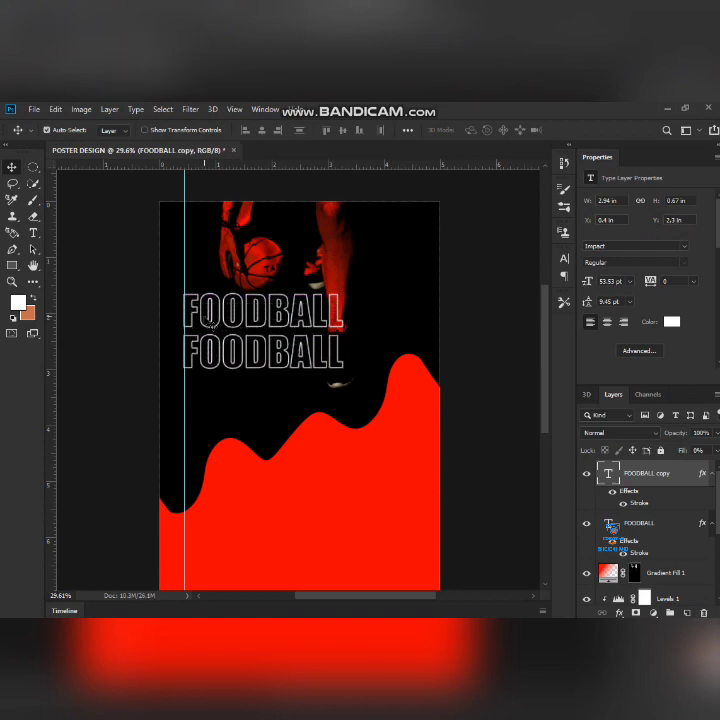
Step: Replace the duplicate's text with TEAM and nudge it onto the left guide
double_click(608, 476)
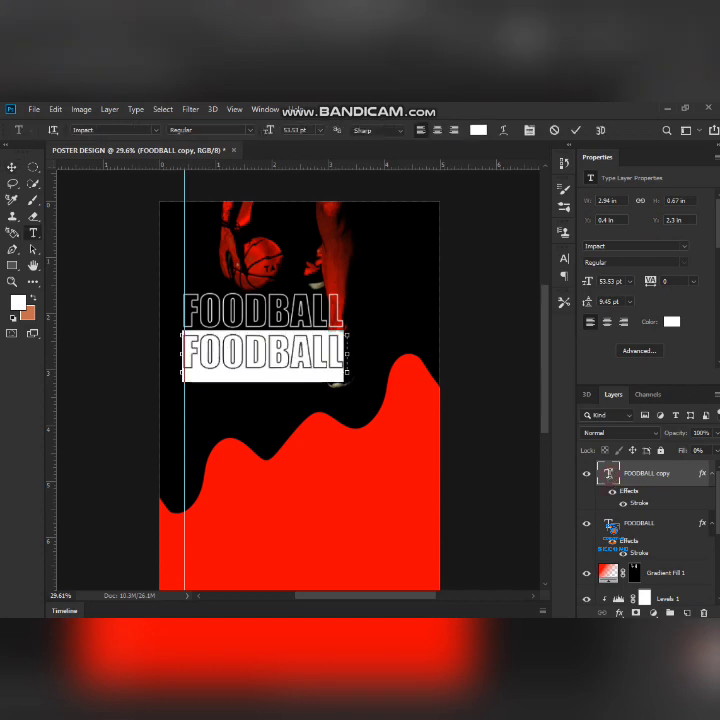
key(BackSpace)
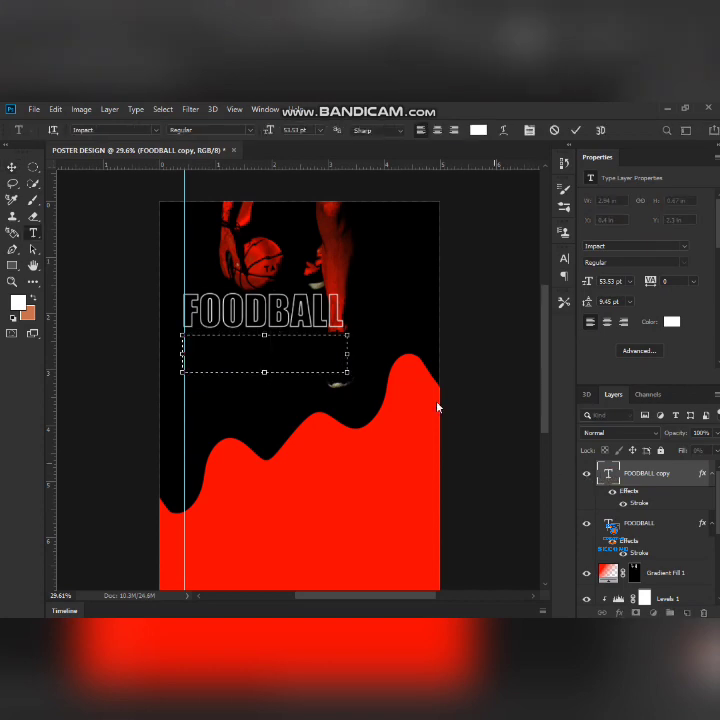
drag(349, 355, 272, 353)
text(TEAM)
key(ctrl+Return)
key(v)
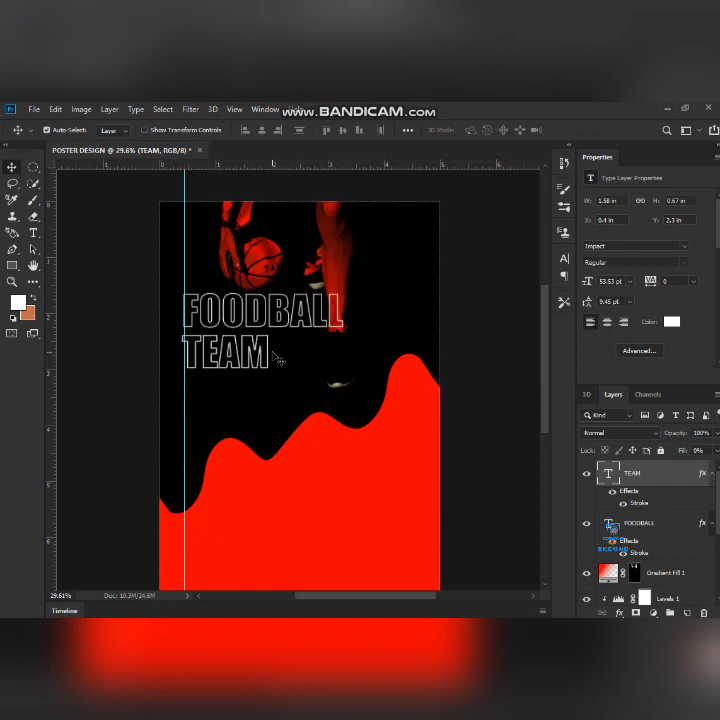
key(Right)
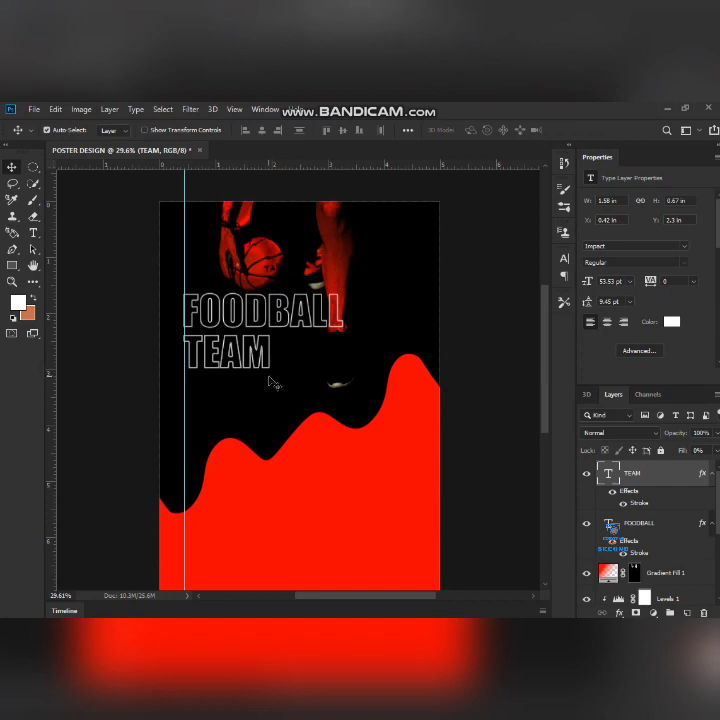
Step: Draw two white 186 × 82 px rectangles, one beside FOODBALL and one under TEAM
key(u)
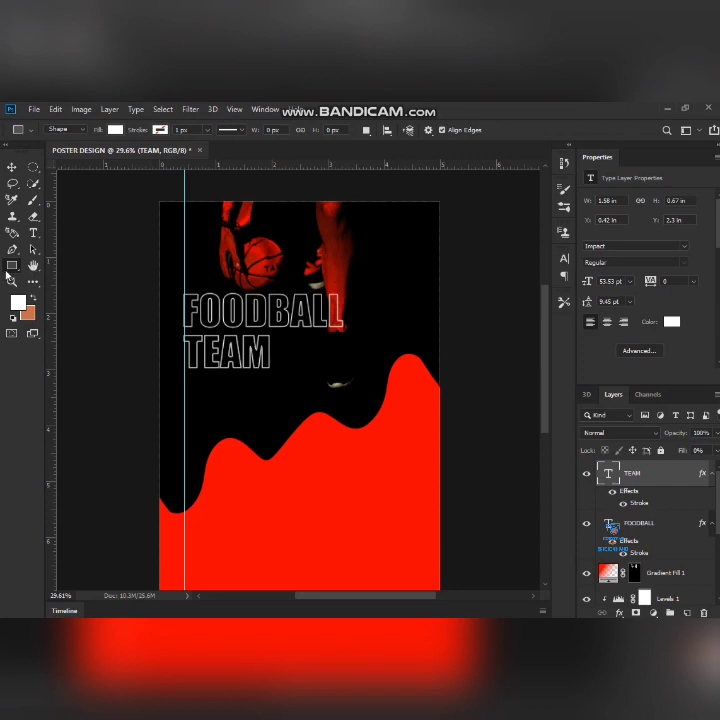
right_click(10, 268)
click(68, 265)
drag(257, 385, 290, 401)
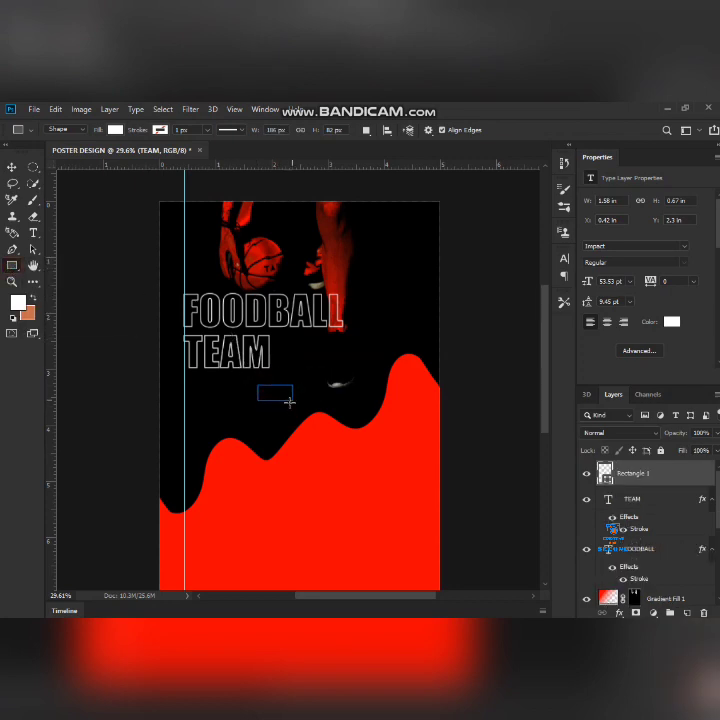
key(v)
mouse_move(289, 402)
mouse_down()
mouse_move(364, 335)
mouse_move(370, 342)
mouse_move(214, 401)
mouse_up()
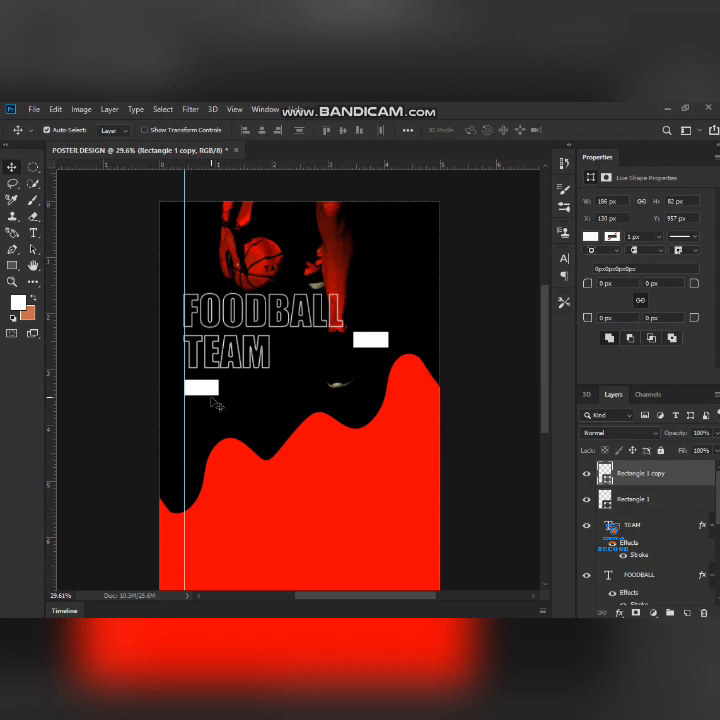
key(Up)
key(Up)
key(Up)
key(Up)
key(Up)
key(Up)
key(Up)
key(Up)
key(Up)
key(Up)
key(Up)
key(Up)
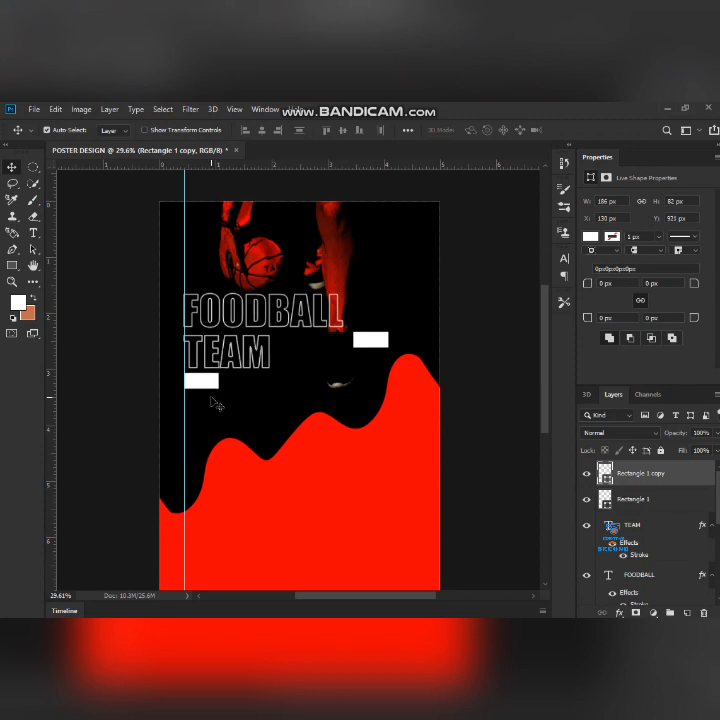
key(Down)
key(Down)
key(Down)
key(Up)
key(Up)
key(Up)
key(Up)
key(Up)
drag(374, 341, 382, 326)
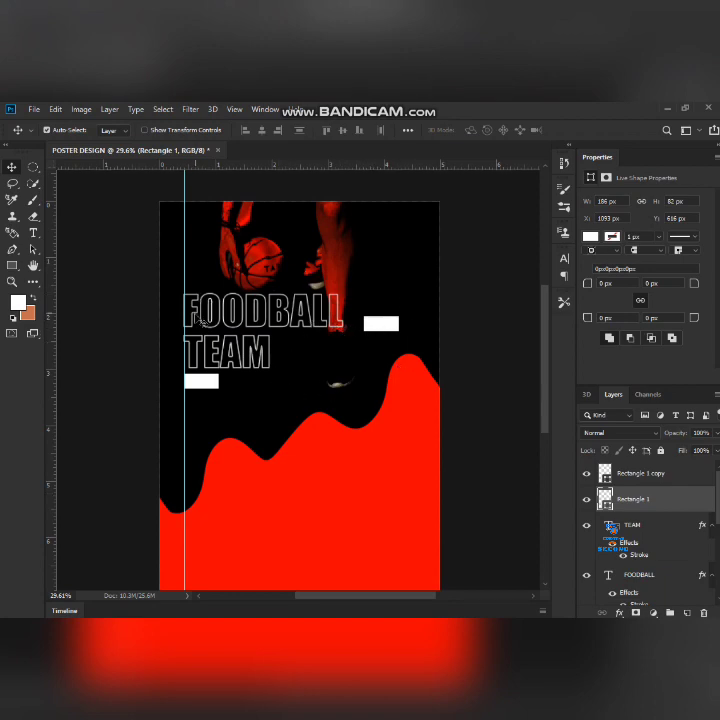
Step: Type SPORTS in white Impact in a text box fitted below the rectangles
click(200, 381)
key(t)
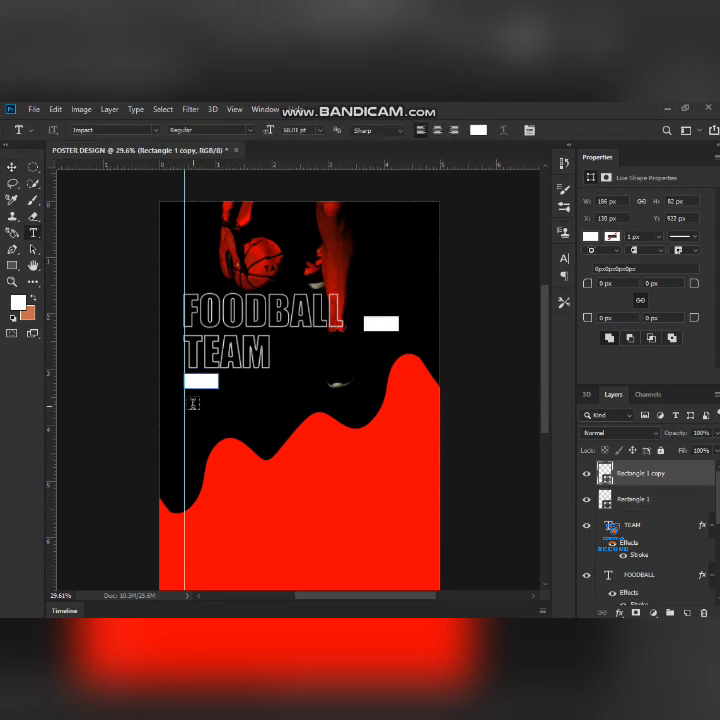
drag(193, 404, 399, 482)
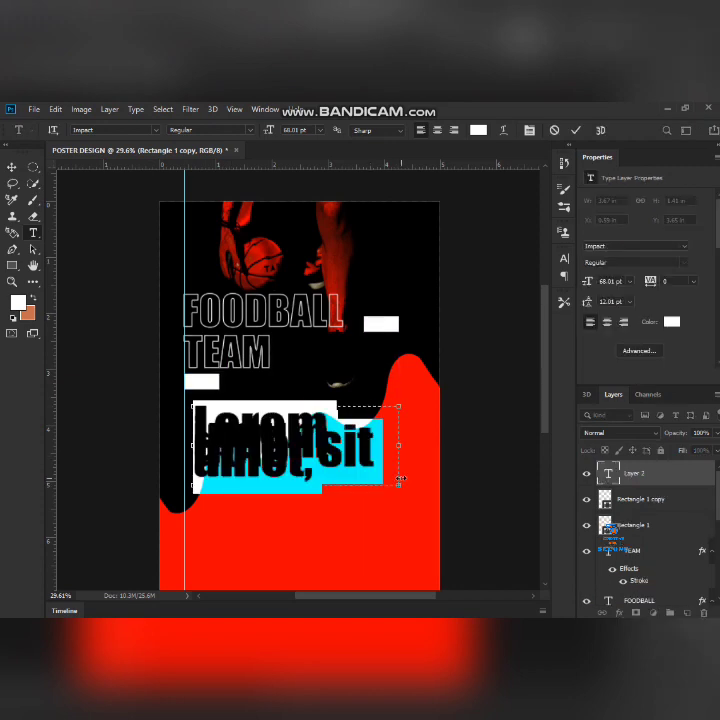
text(SPO)
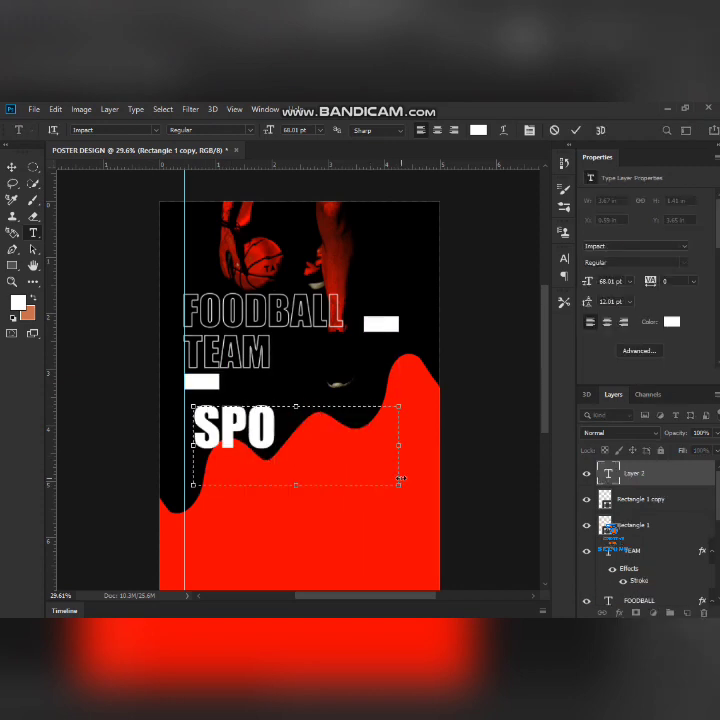
text(RTS)
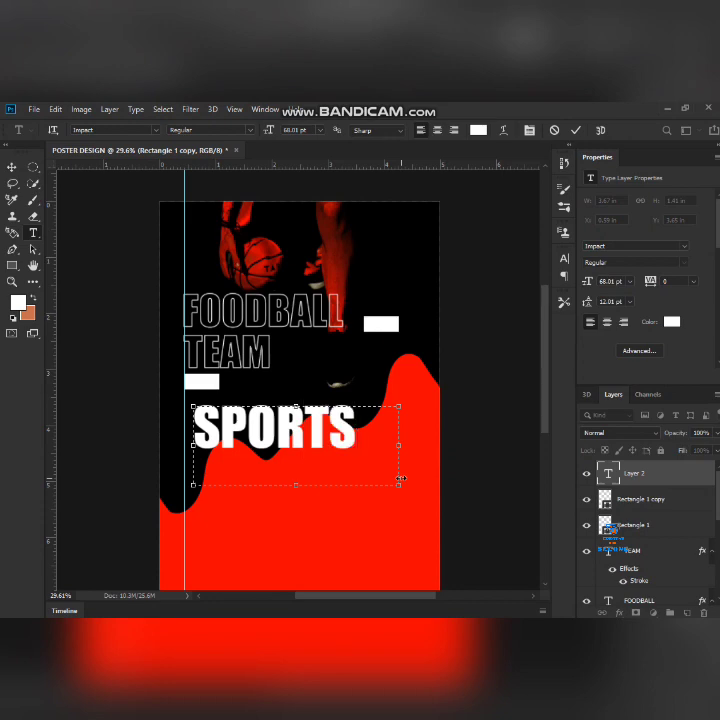
drag(294, 487, 296, 452)
drag(400, 427, 360, 433)
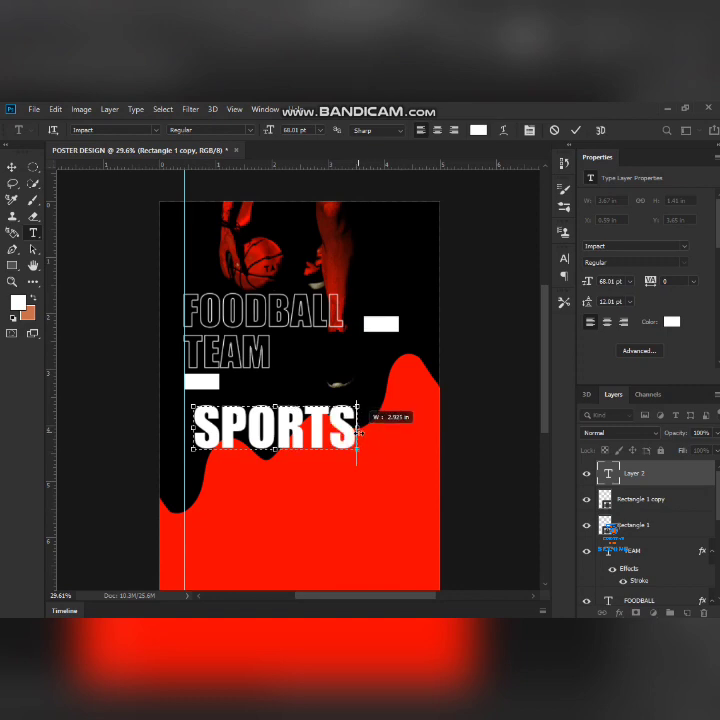
key(ctrl+Return)
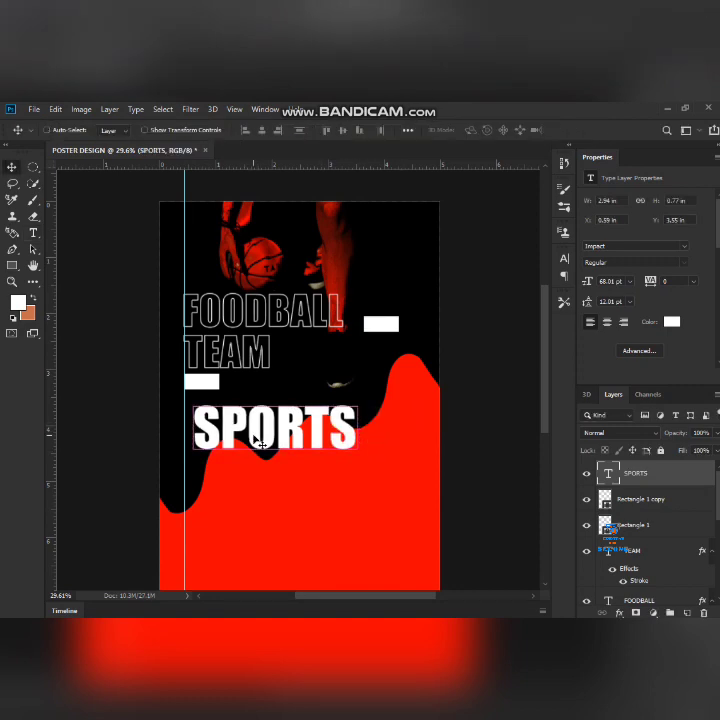
Step: Scale SPORTS down to 50.31 pt and align it with TEAM's left edge
key(ctrl+t)
drag(190, 402, 213, 410)
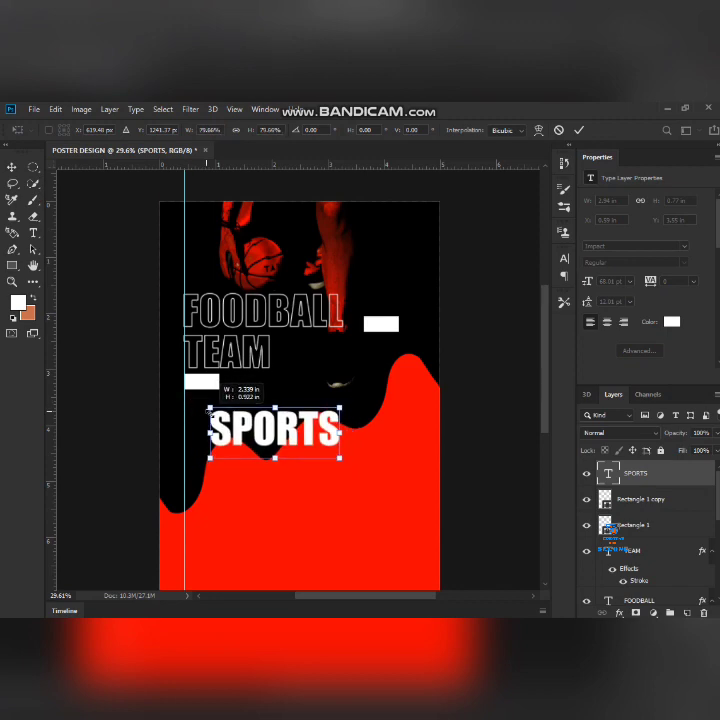
key(Return)
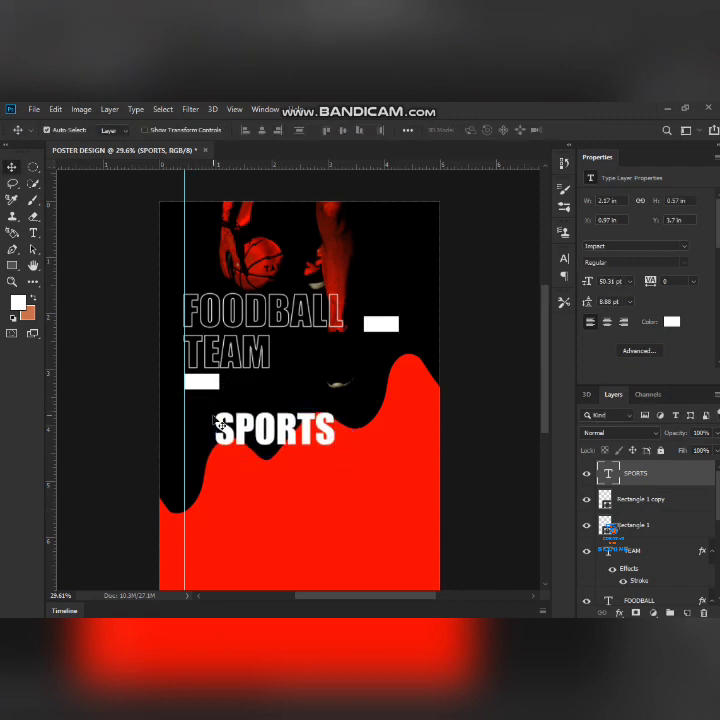
scroll(237, 428, up, 5)
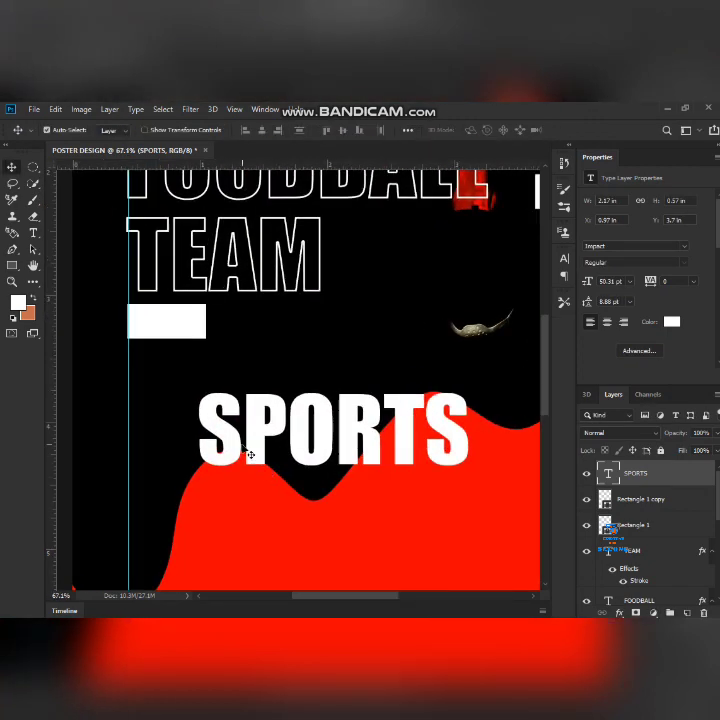
mouse_move(249, 455)
mouse_down()
mouse_move(211, 427)
mouse_move(172, 425)
mouse_up()
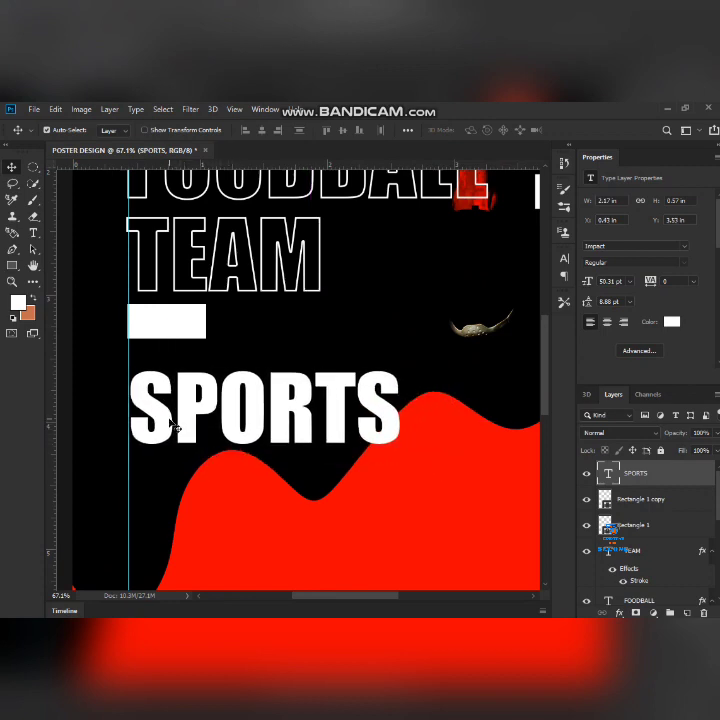
key(Left)
key(Left)
key(Left)
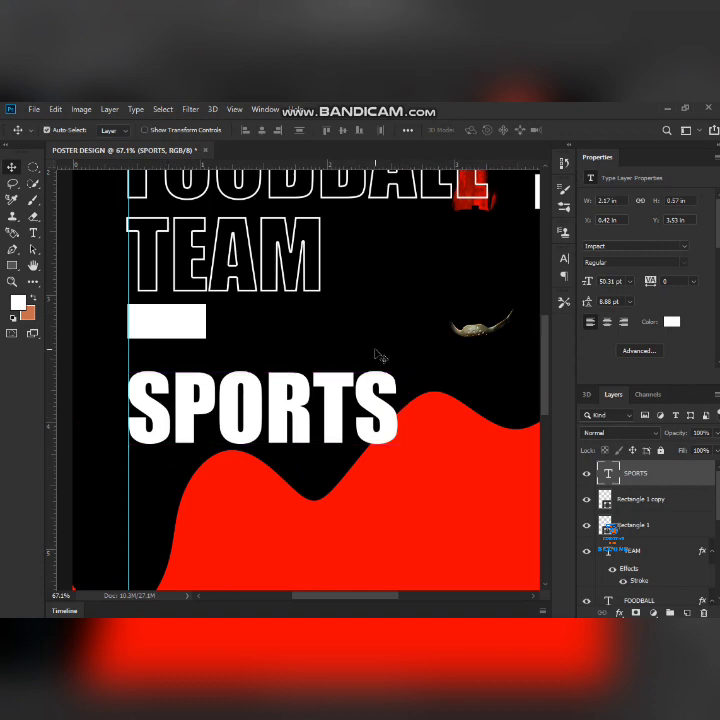
Step: Duplicate the SPORTS layer, shift the copy down and retype it as FEST
click(256, 426)
key(ctrl+j)
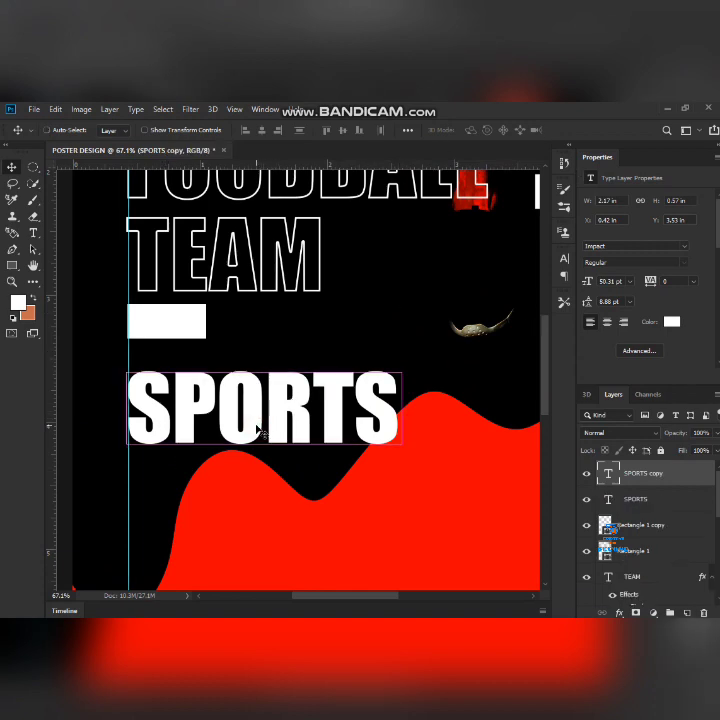
key(shift+Down)
key(shift+Down)
key(shift+Down)
key(shift+Down)
key(shift+Down)
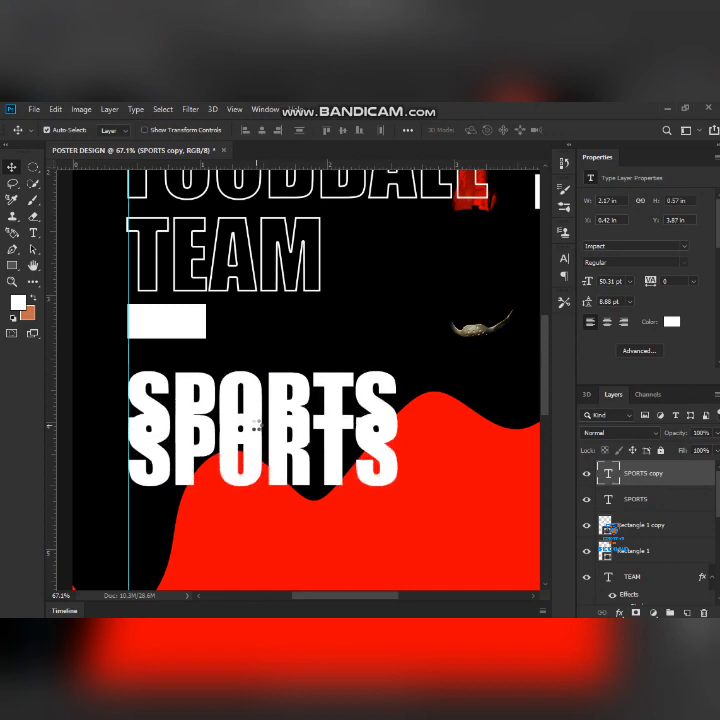
key(shift+Down)
key(shift+Down)
key(shift+Down)
key(shift+Down)
key(shift+Down)
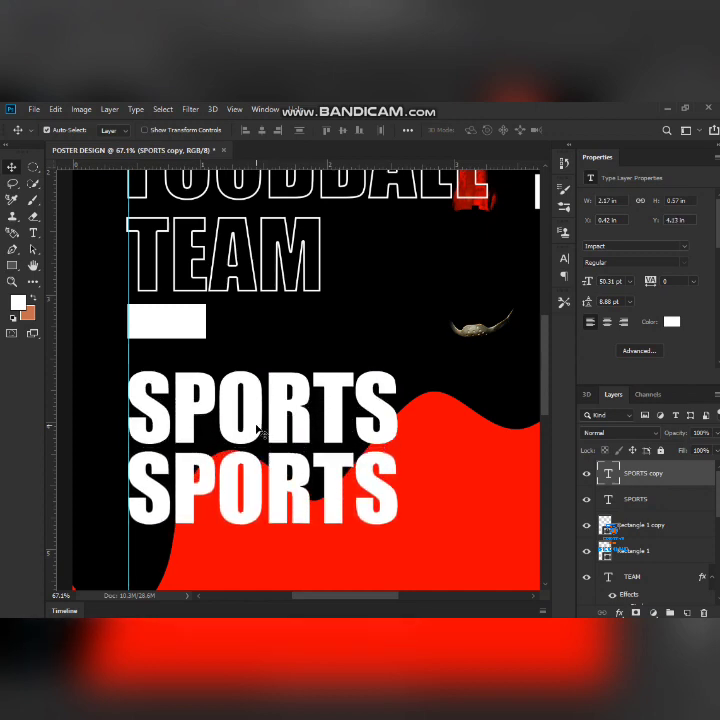
double_click(609, 474)
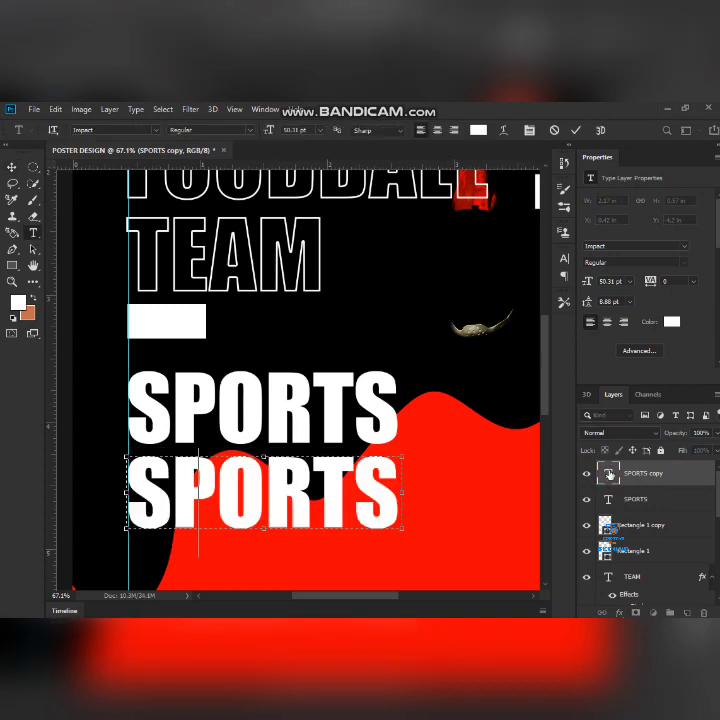
text(FEST)
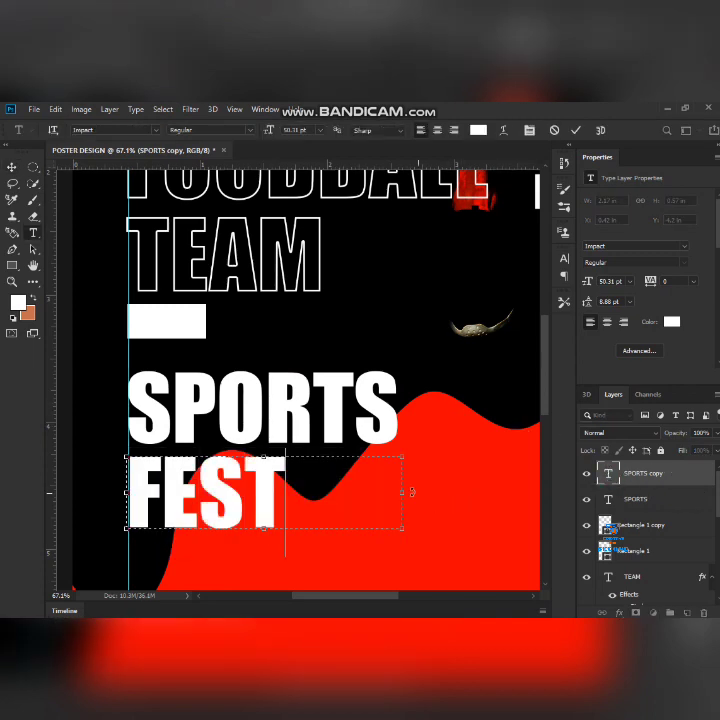
drag(402, 491, 298, 491)
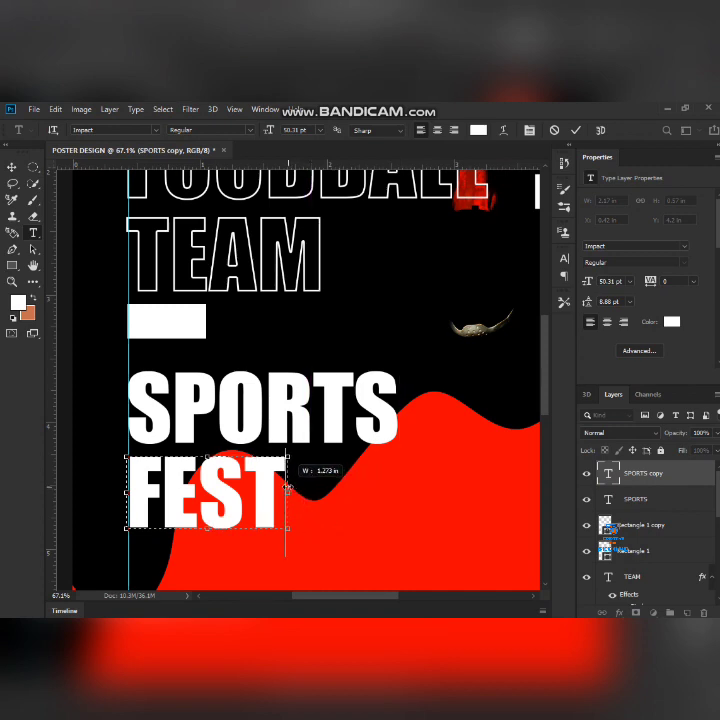
key(Return)
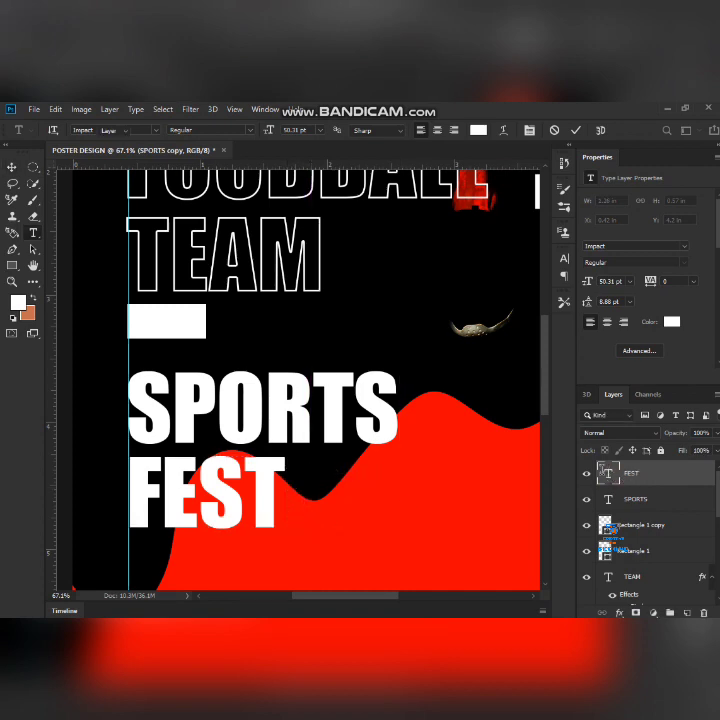
Step: Set FEST in Britannic Bold and line it up under SPORTS on the left guide
double_click(205, 490)
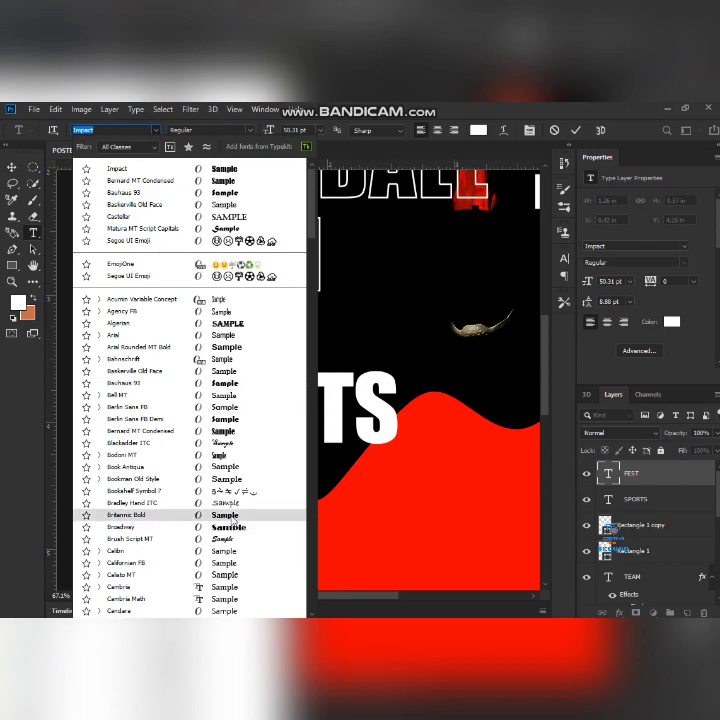
click(233, 516)
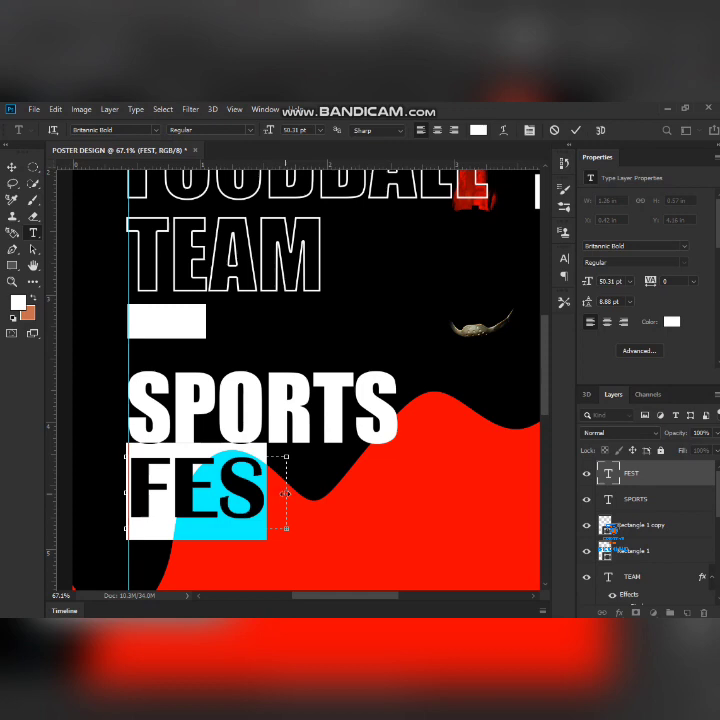
drag(286, 493, 317, 493)
key(ctrl+Return)
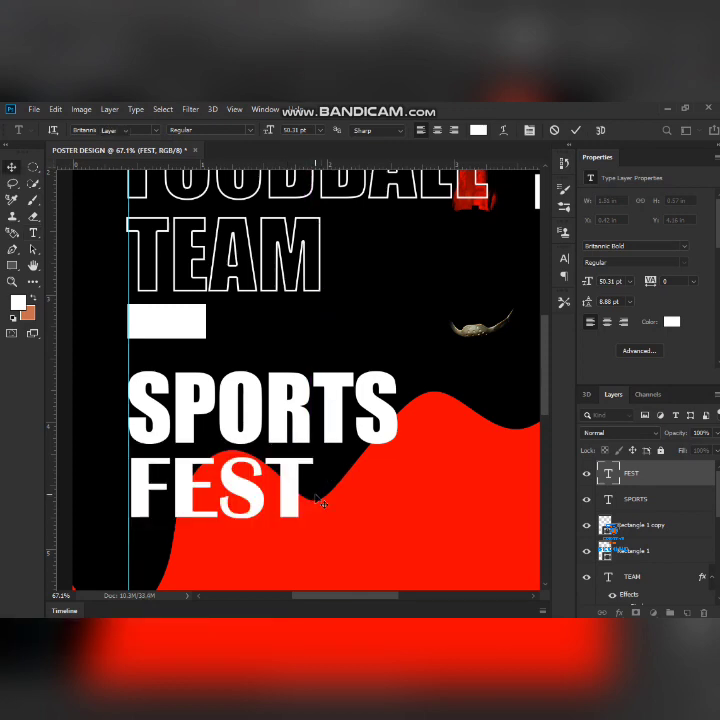
key(v)
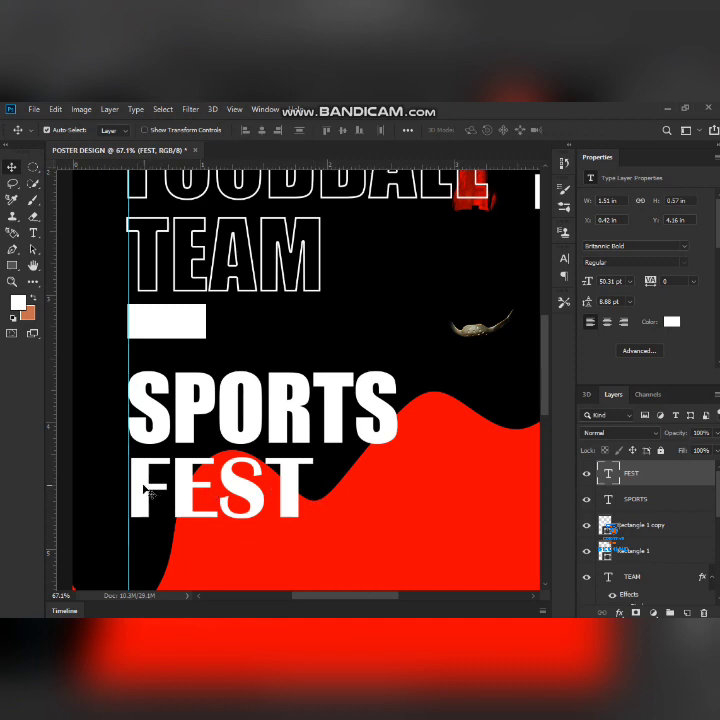
drag(145, 490, 144, 492)
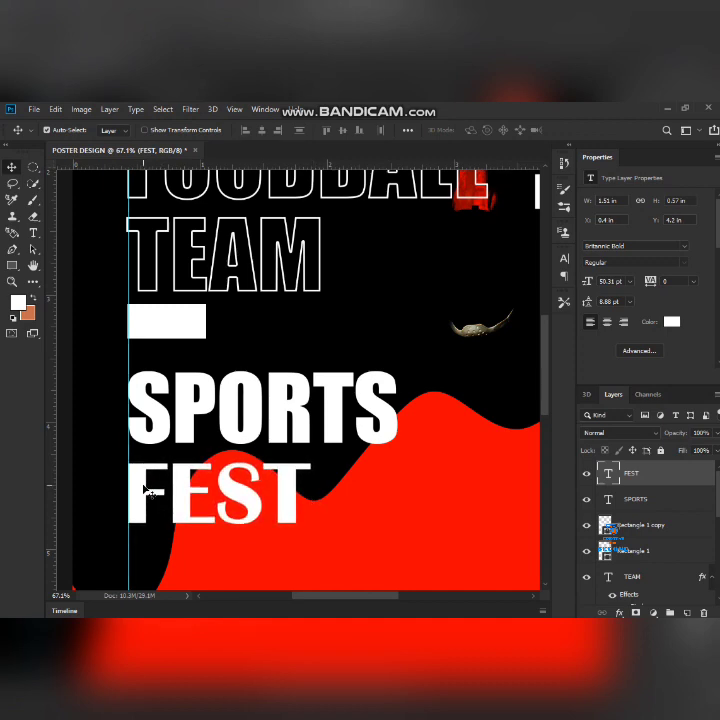
drag(145, 490, 145, 492)
click(140, 385)
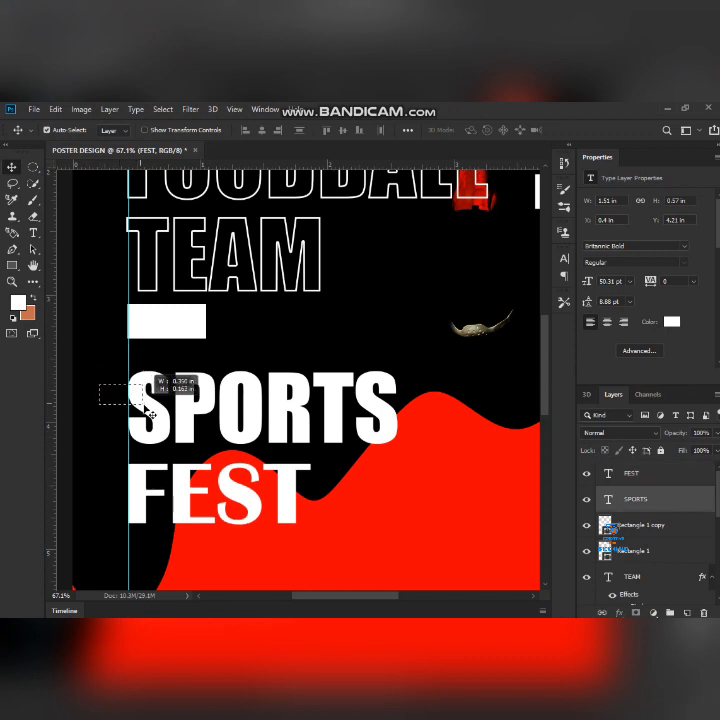
Step: Reposition the SPORTS text and reselect the SPORTS layer for resizing
key(ctrl+t)
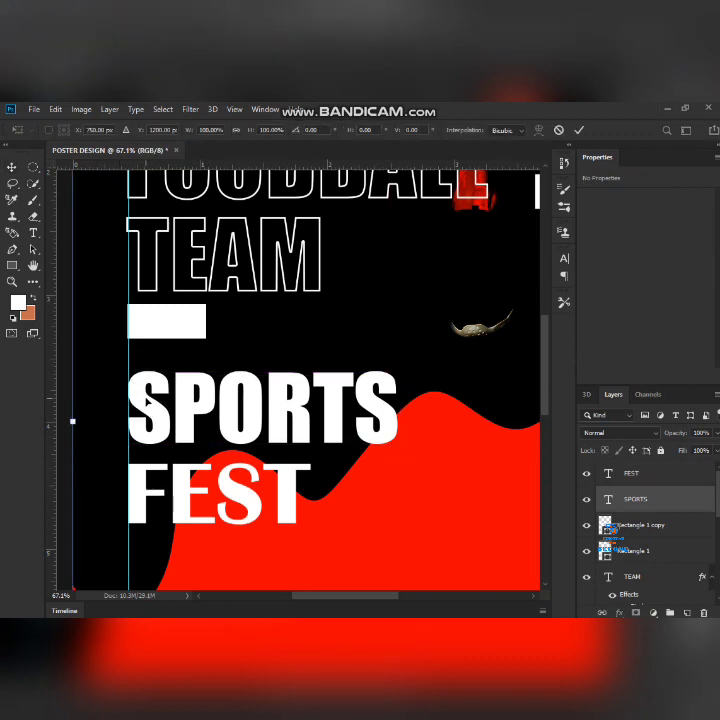
key(ctrl+0)
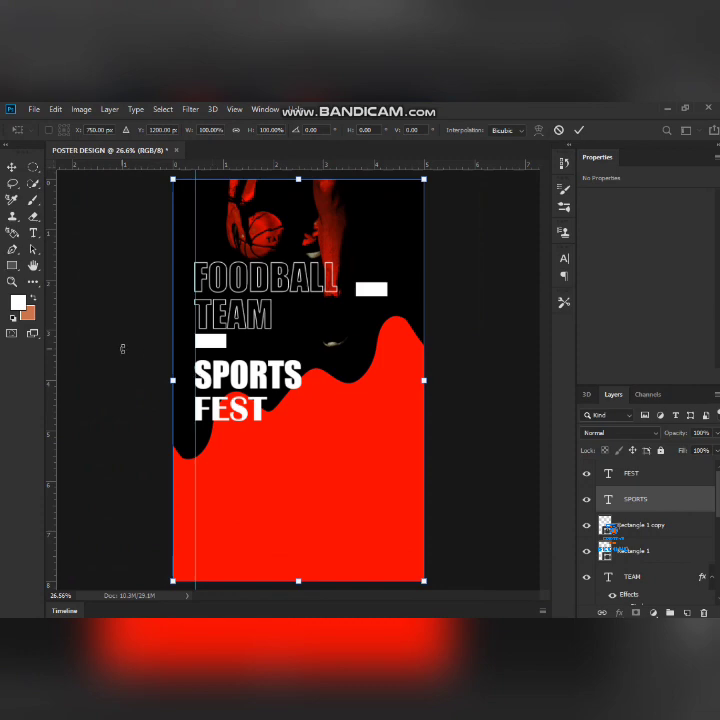
key(Return)
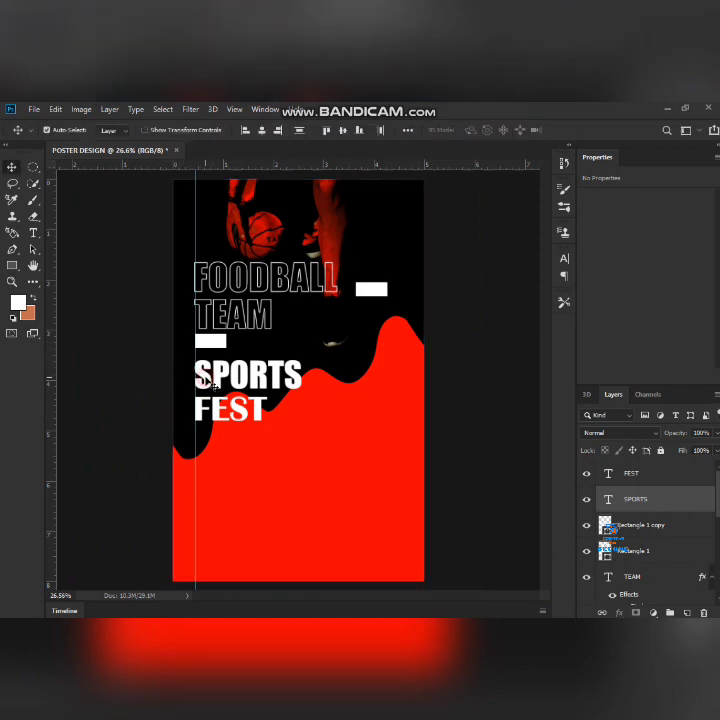
drag(195, 372, 210, 382)
key(ctrl+t)
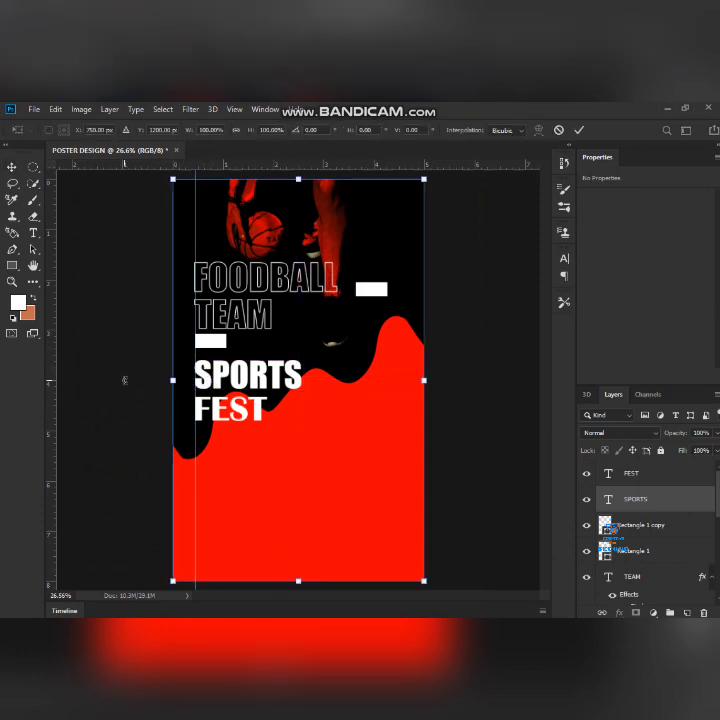
key(Return)
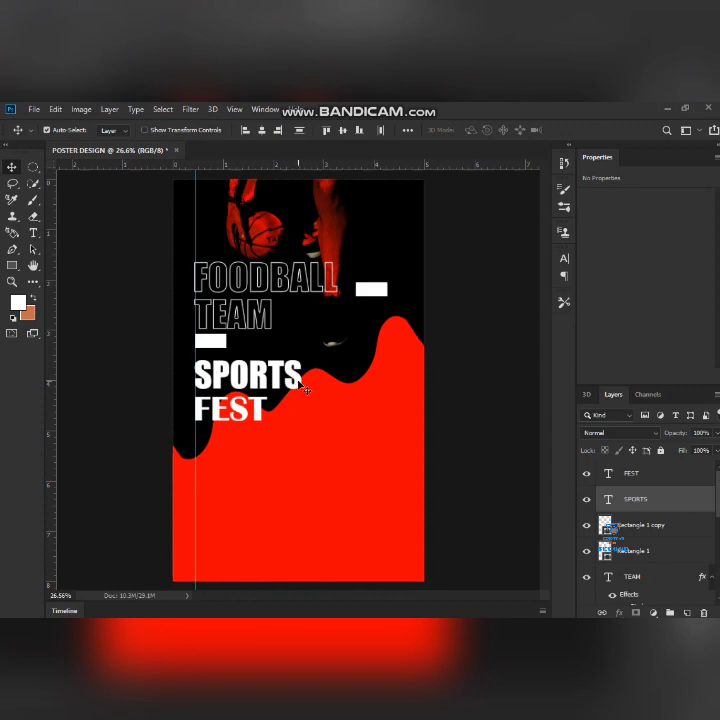
click(587, 499)
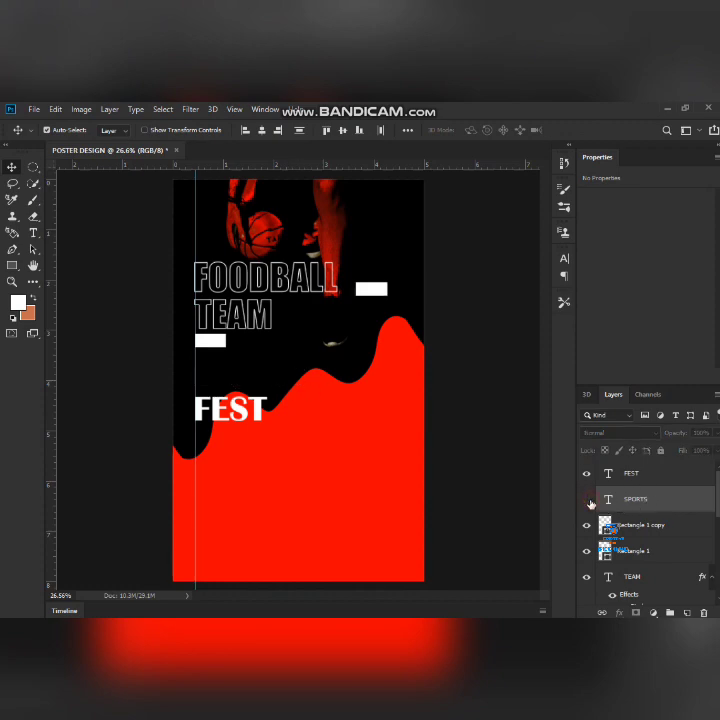
click(656, 503)
key(alt+bracketleft)
click(660, 501)
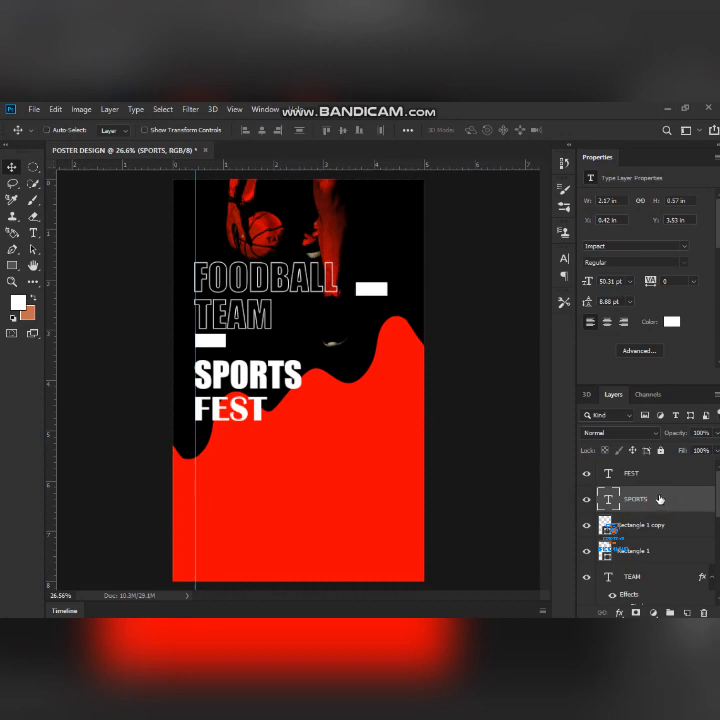
Step: Scale SPORTS up to about 59 pt and nudge it to line up with FEST
key(ctrl+t)
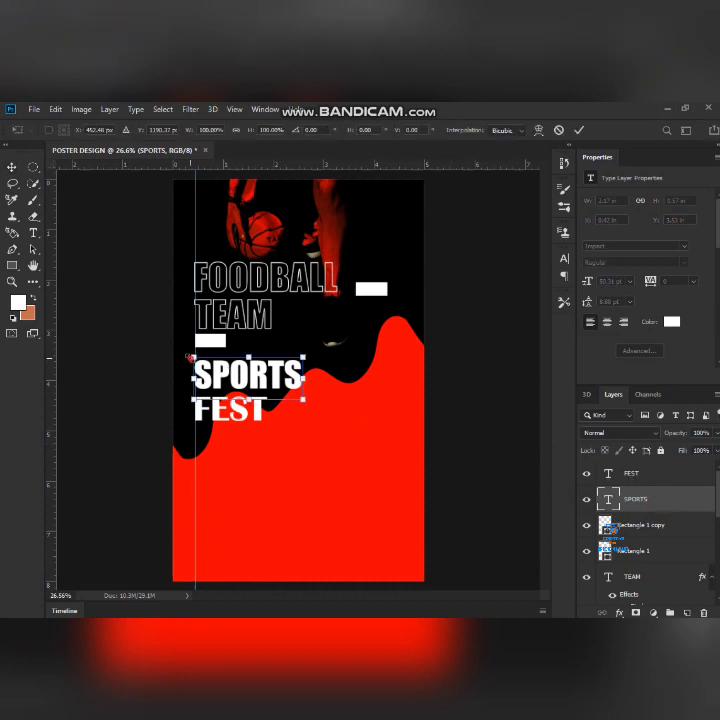
drag(188, 357, 184, 359)
key(Return)
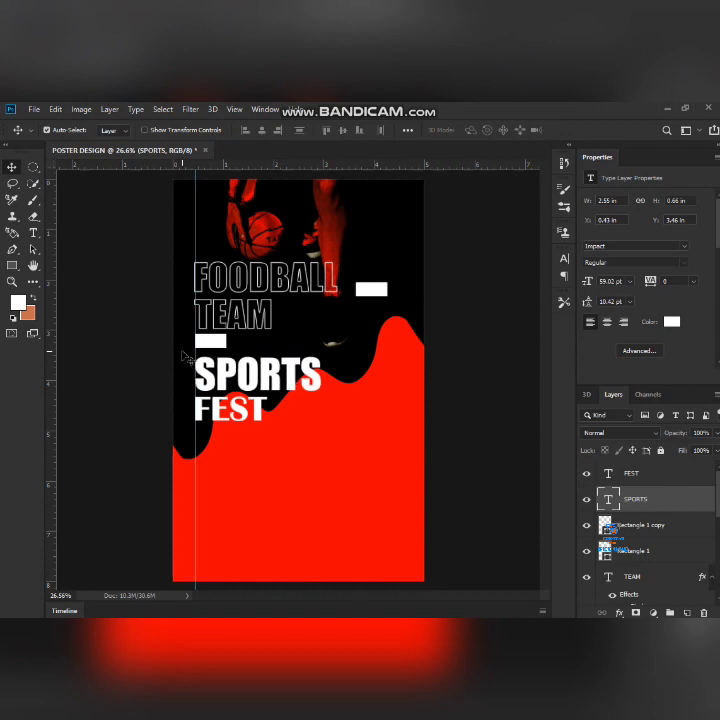
key(shift+Right)
key(shift+Right)
key(shift+Right)
scroll(233, 357, up, 5)
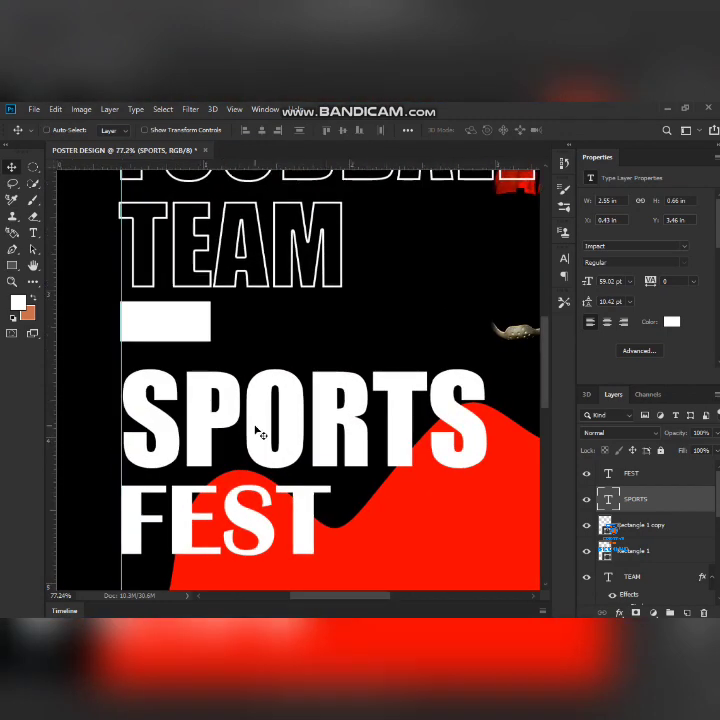
key(Left)
key(Left)
key(Left)
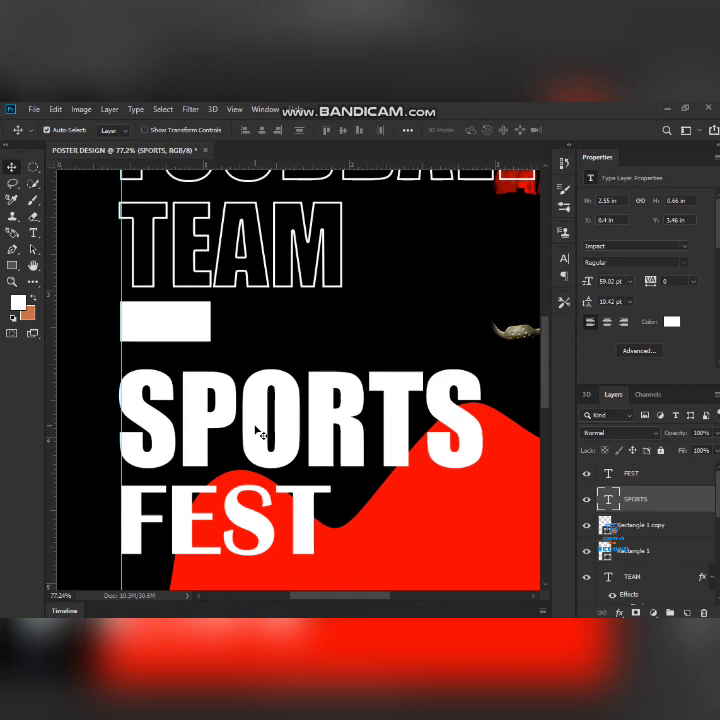
click(137, 526)
Step: Restyle FEST in Agency FB at 50.31 pt and tighten its text box
key(Left)
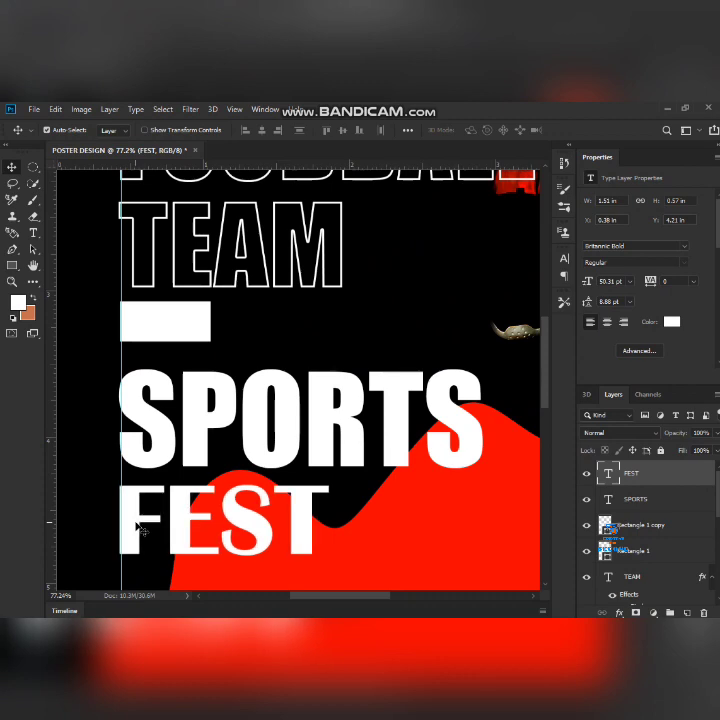
double_click(609, 475)
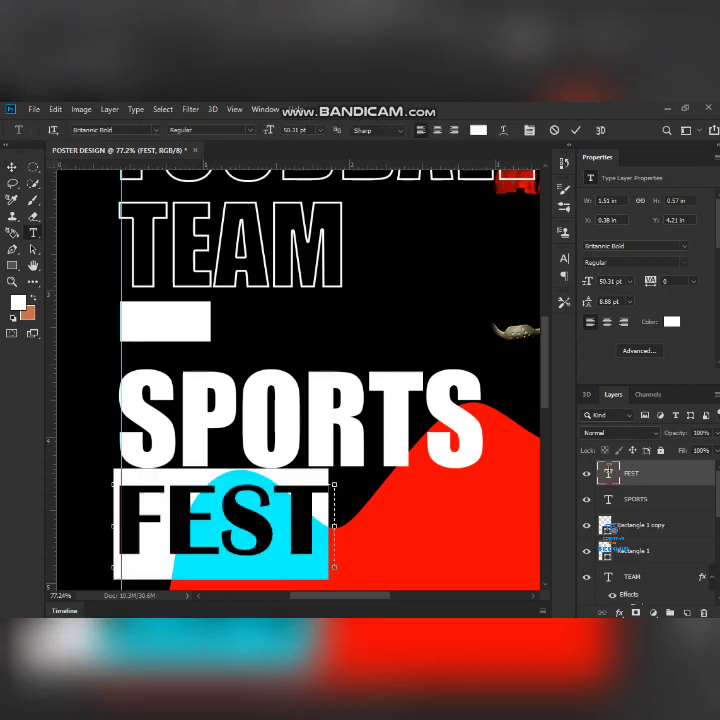
click(157, 130)
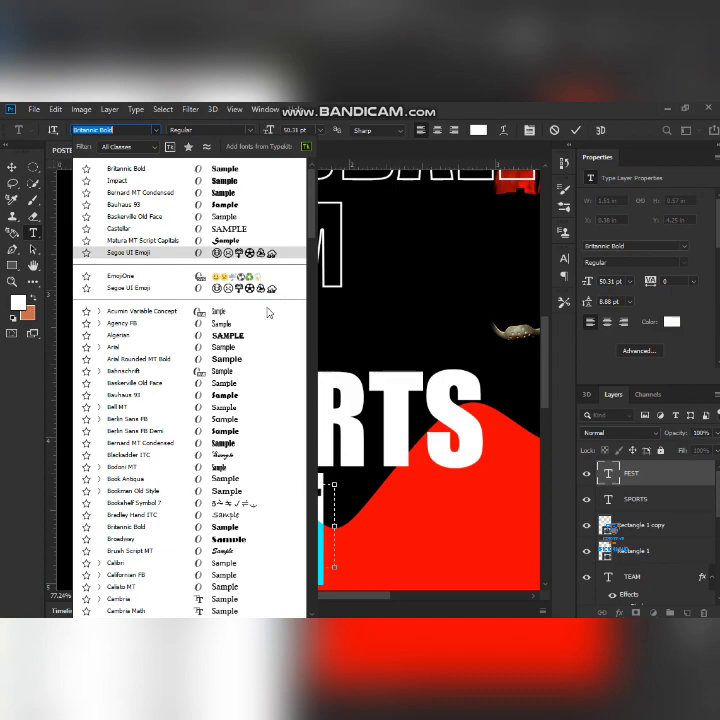
click(228, 324)
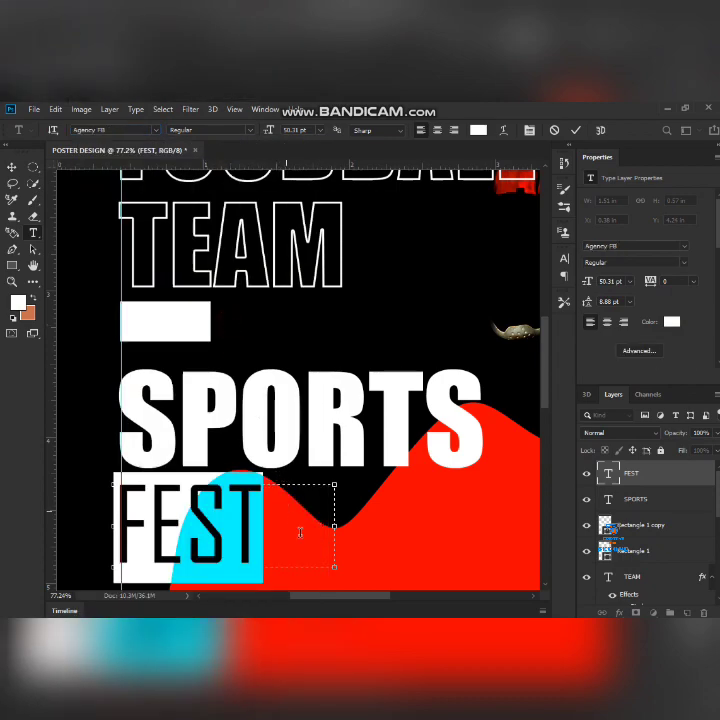
drag(334, 525, 265, 508)
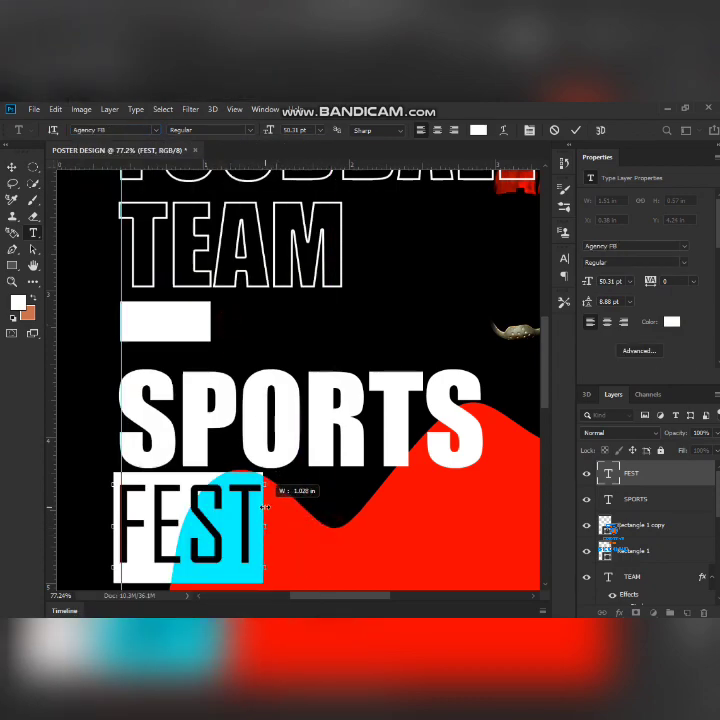
key(ctrl+Return)
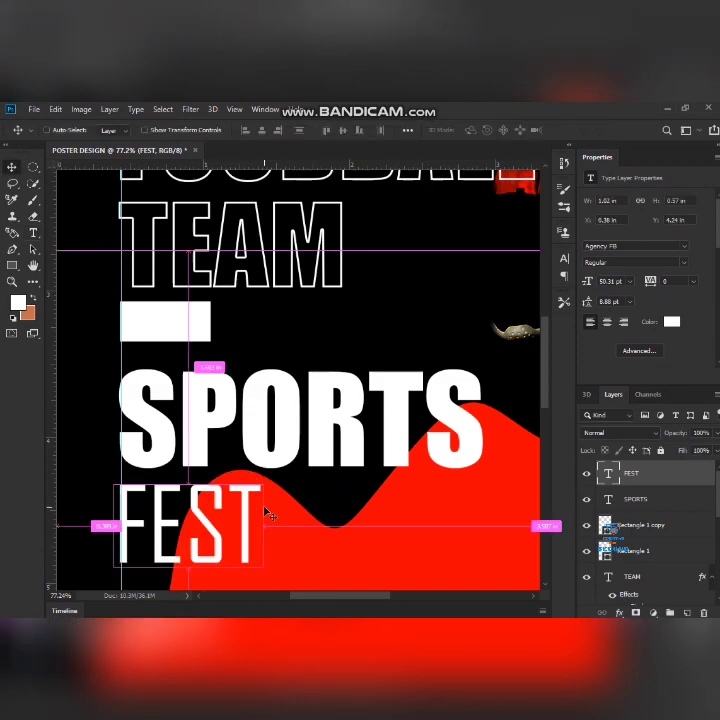
key(ctrl+0)
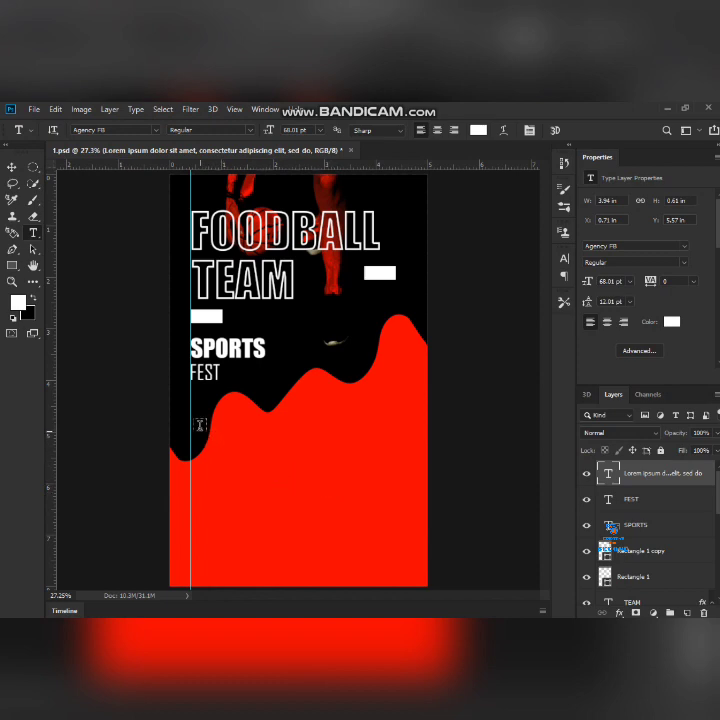
Step: Type a two-line tagline '#FOODBALL' / 'SPORTS TEAM' in a widened text box on the red wave
drag(205, 426, 397, 492)
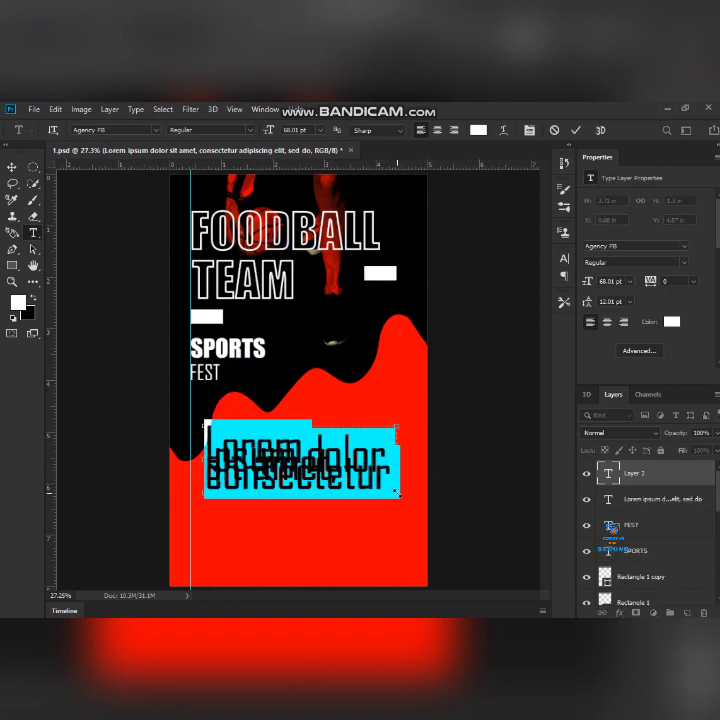
text(#)
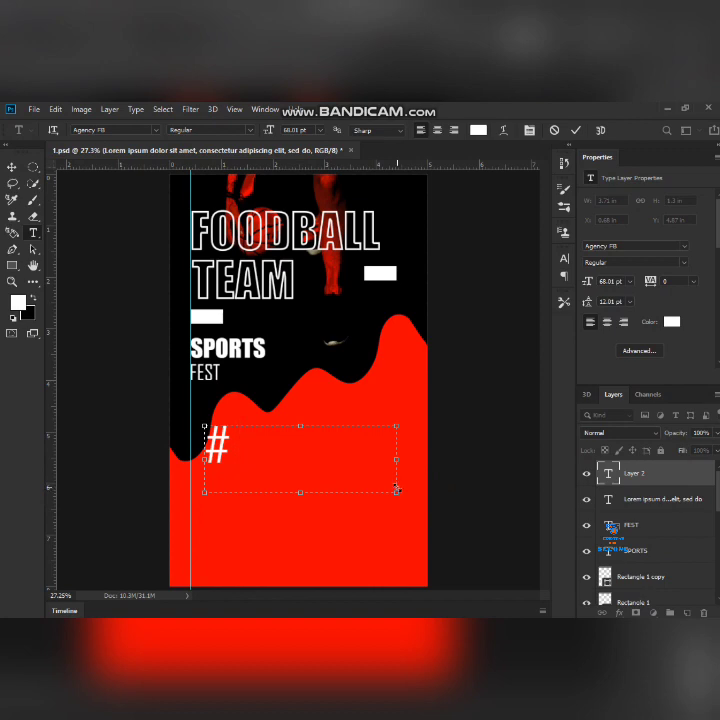
text( FO)
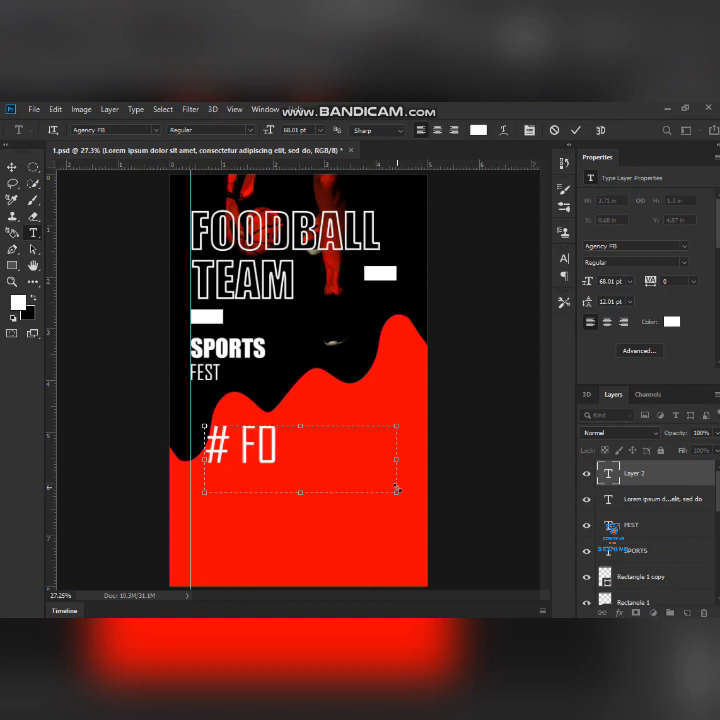
text(OD)
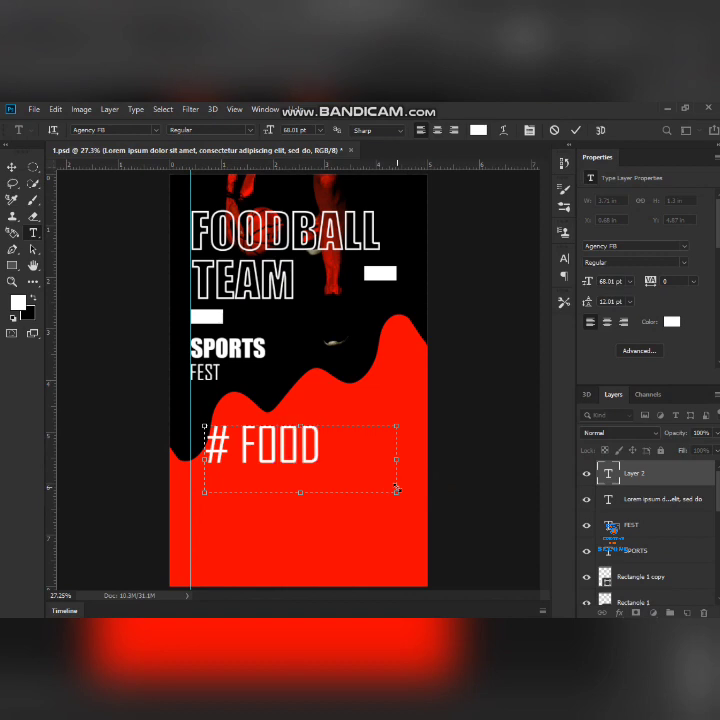
text(BA)
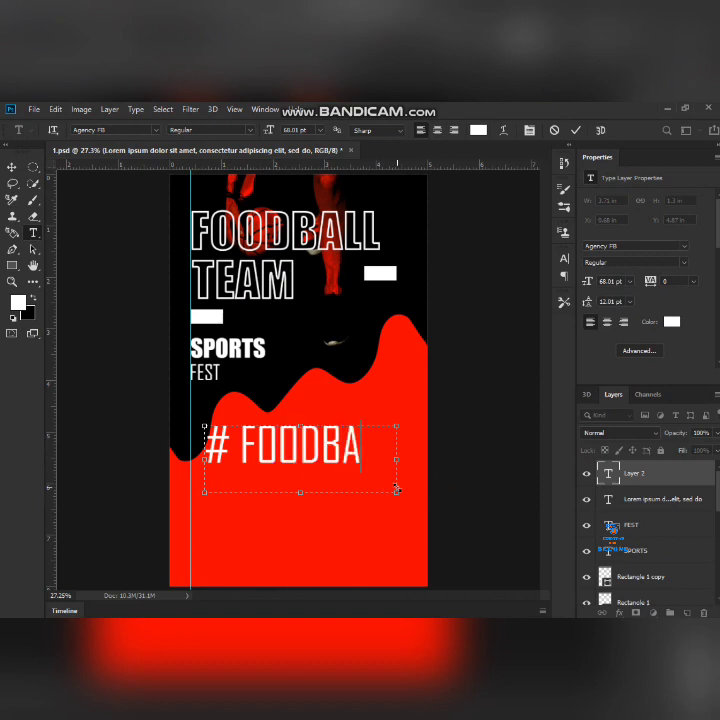
text(LL)
key(Return)
text(SPORTS)
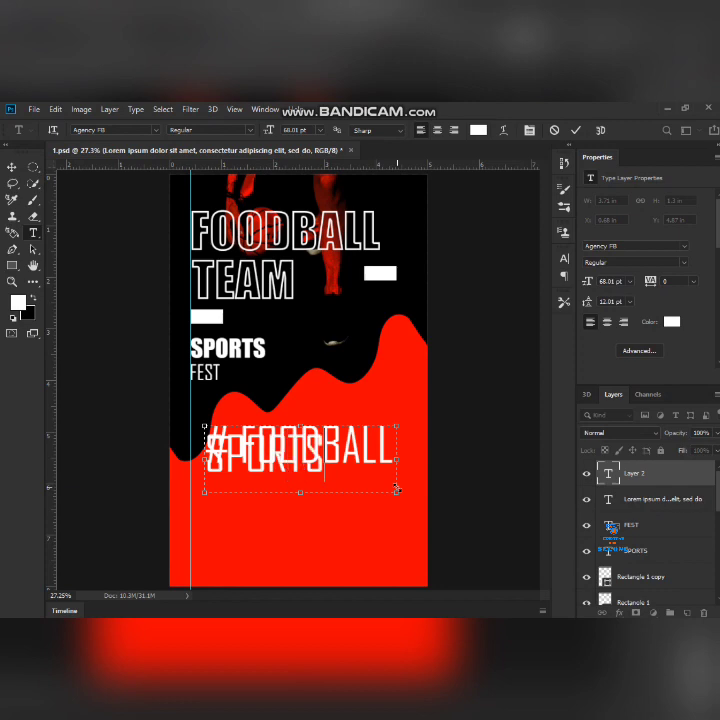
text( FE)
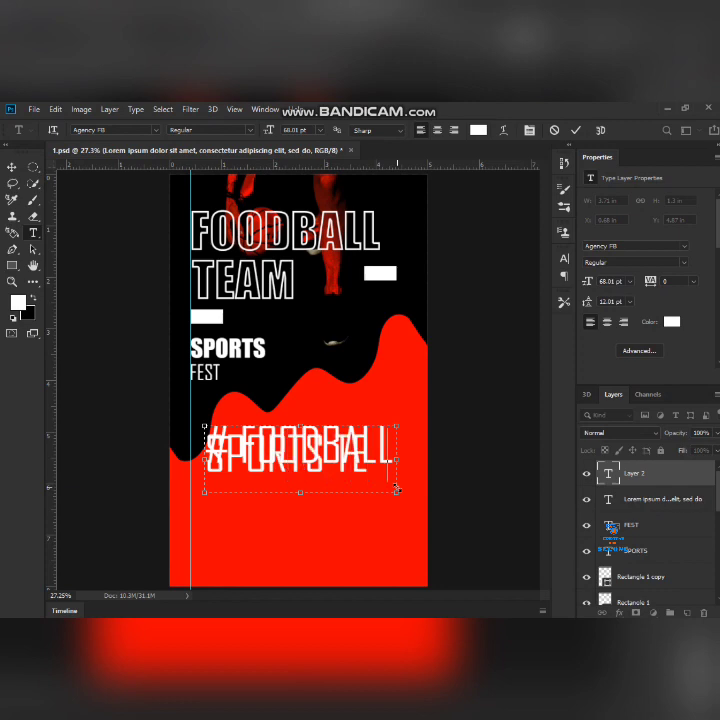
text(S)
text(M)
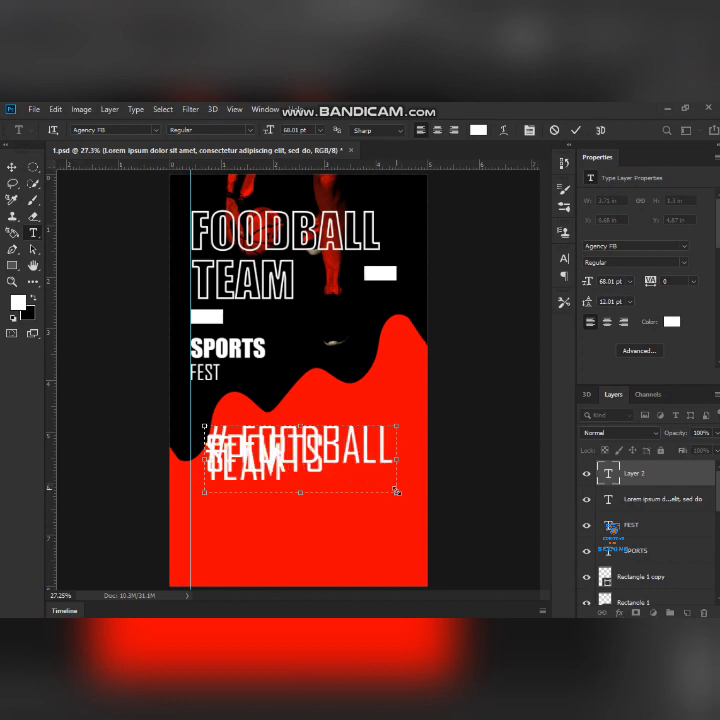
drag(396, 492, 449, 500)
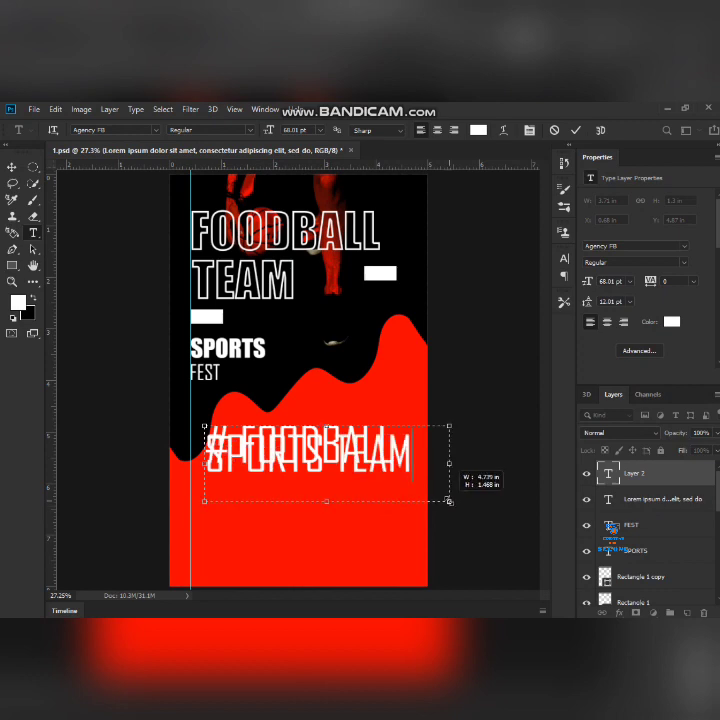
Step: Set the tagline to 14 pt with 37 pt leading, then place the cursor at its end
click(565, 262)
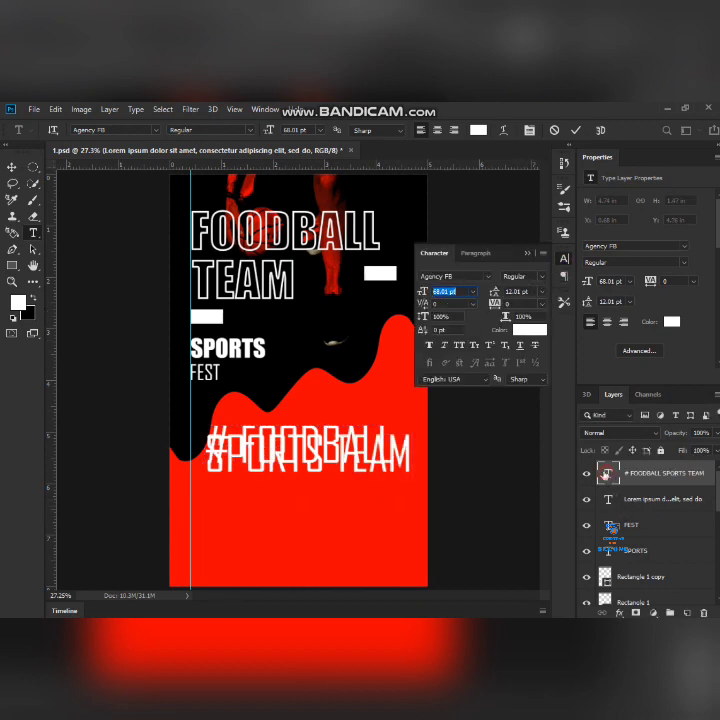
key(ctrl+a)
drag(428, 293, 401, 296)
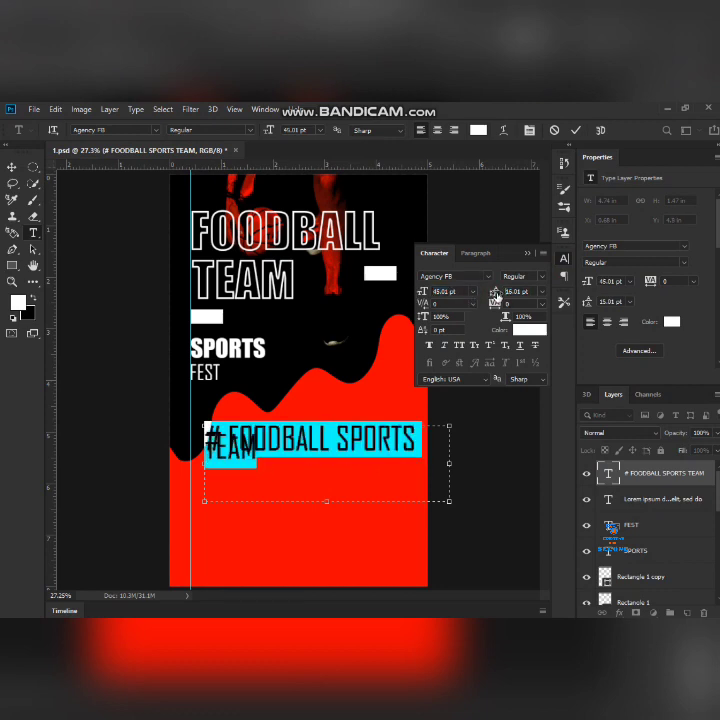
drag(494, 293, 510, 301)
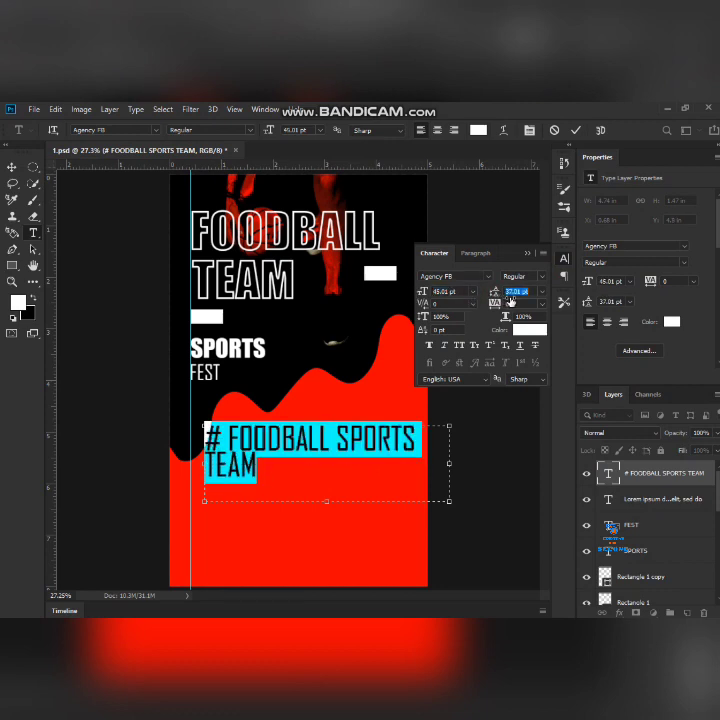
drag(413, 293, 405, 297)
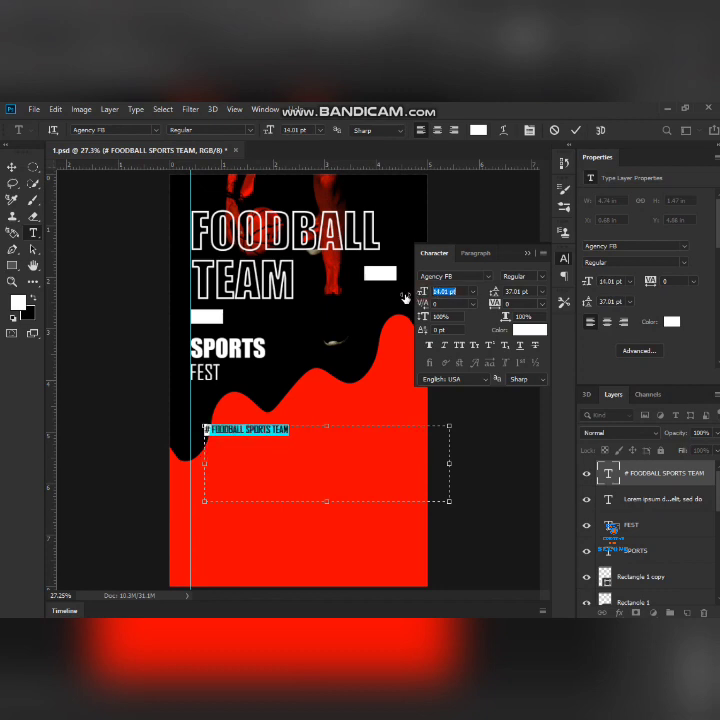
click(300, 432)
text(,CHENNAI)
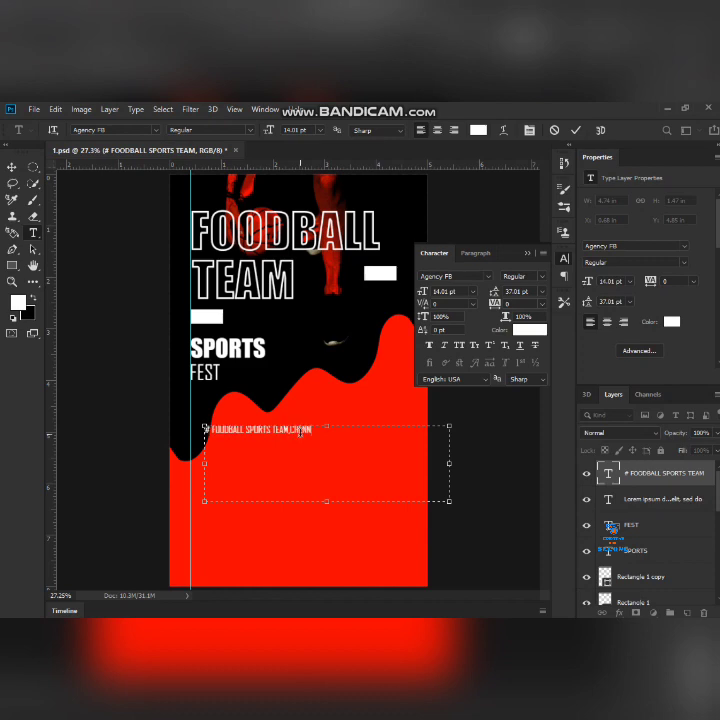
Step: Set the whole tagline in the Bauhaus 93 font
double_click(610, 475)
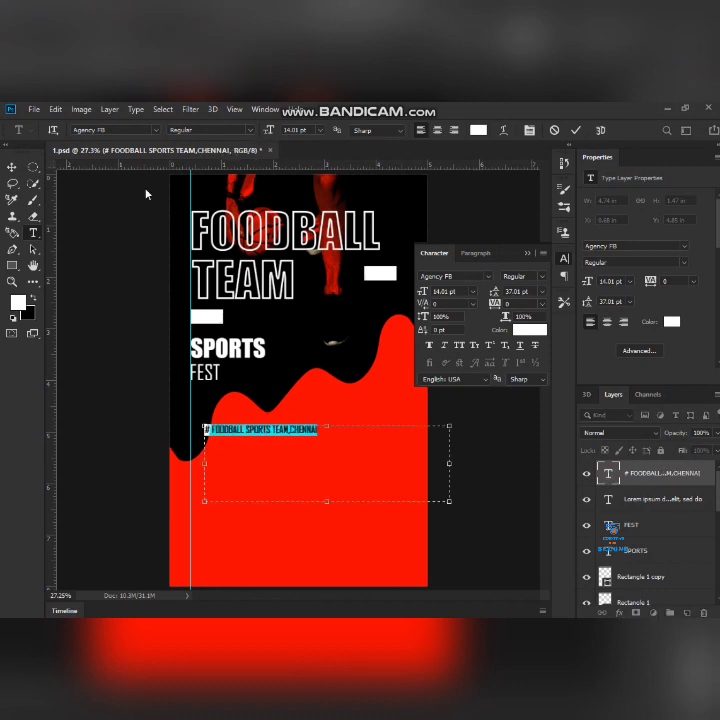
click(155, 134)
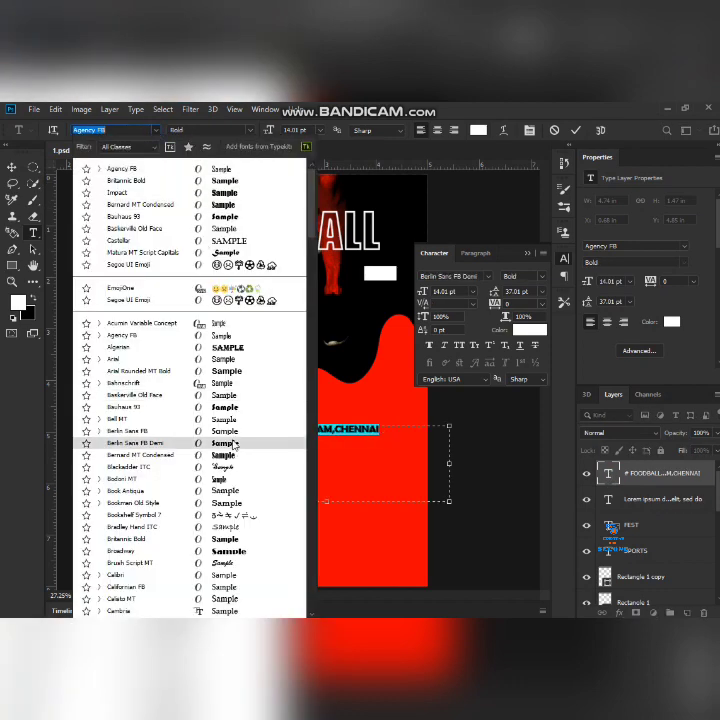
click(220, 407)
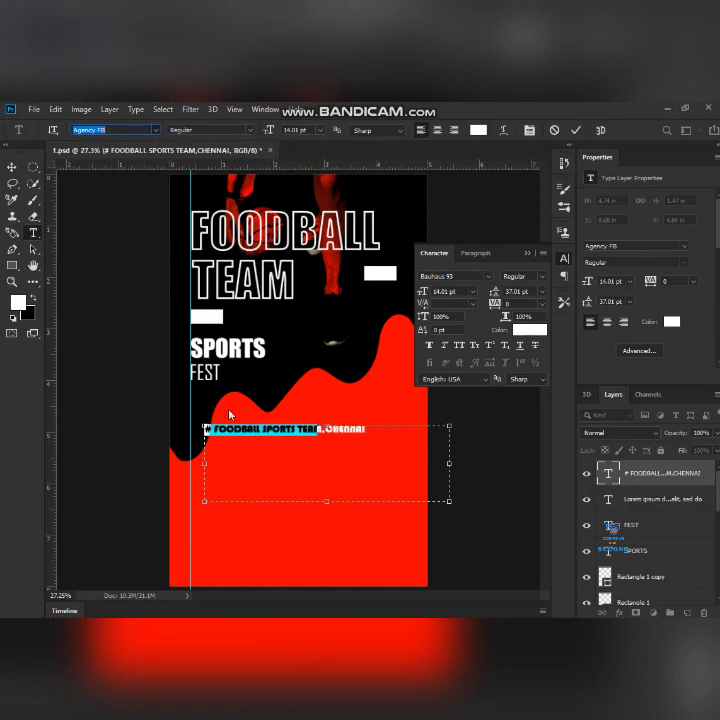
Step: Trim the tagline's text box to 3.13 in wide around its single line and commit
drag(328, 501, 327, 434)
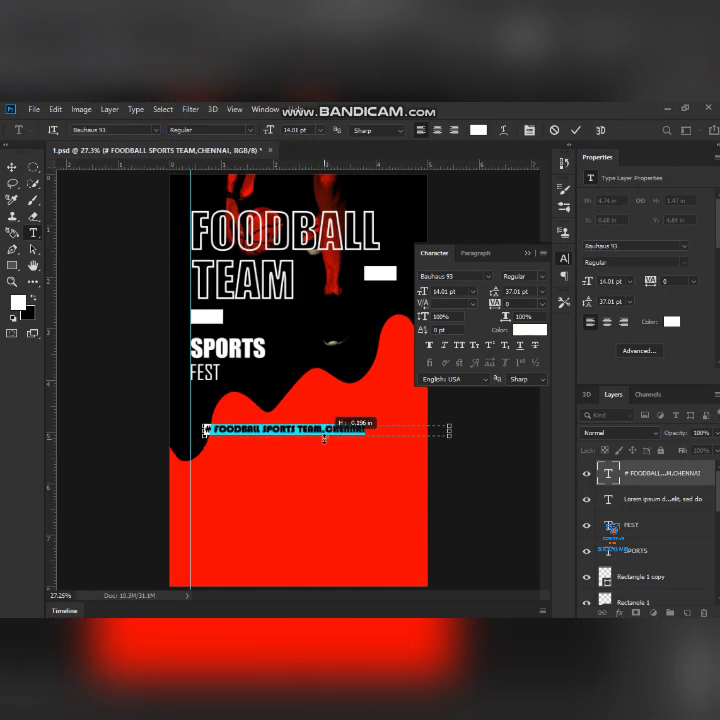
click(327, 431)
drag(449, 430, 366, 426)
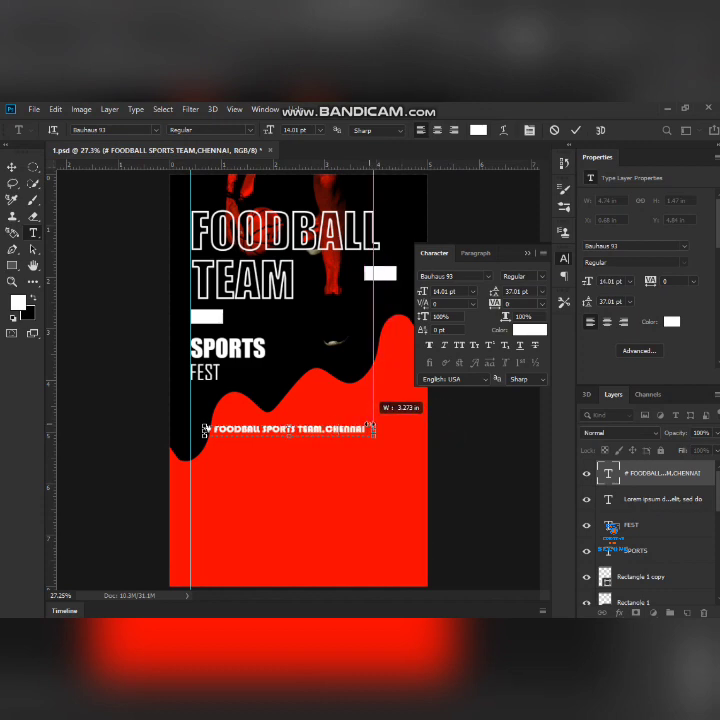
drag(366, 425, 373, 431)
scroll(400, 510, up, 2)
scroll(400, 510, up, 3)
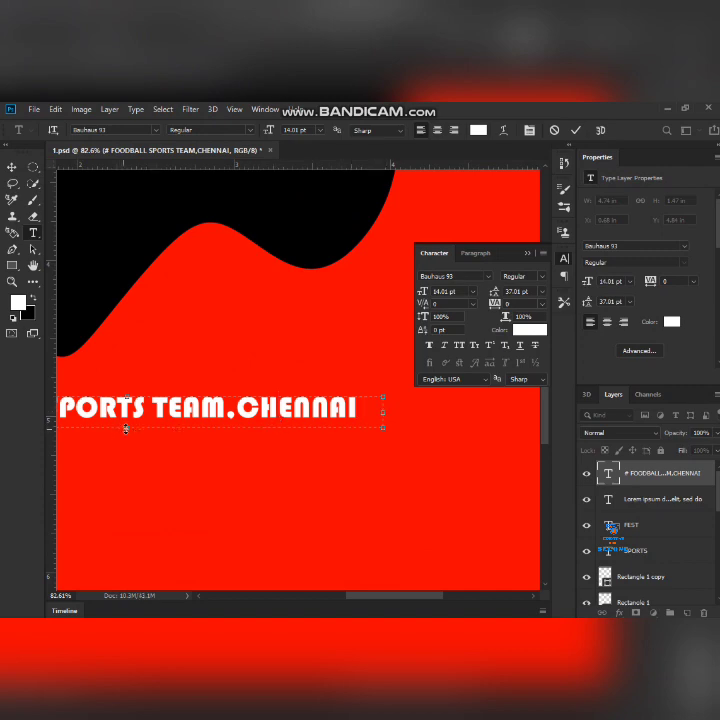
drag(126, 428, 126, 419)
drag(383, 409, 361, 409)
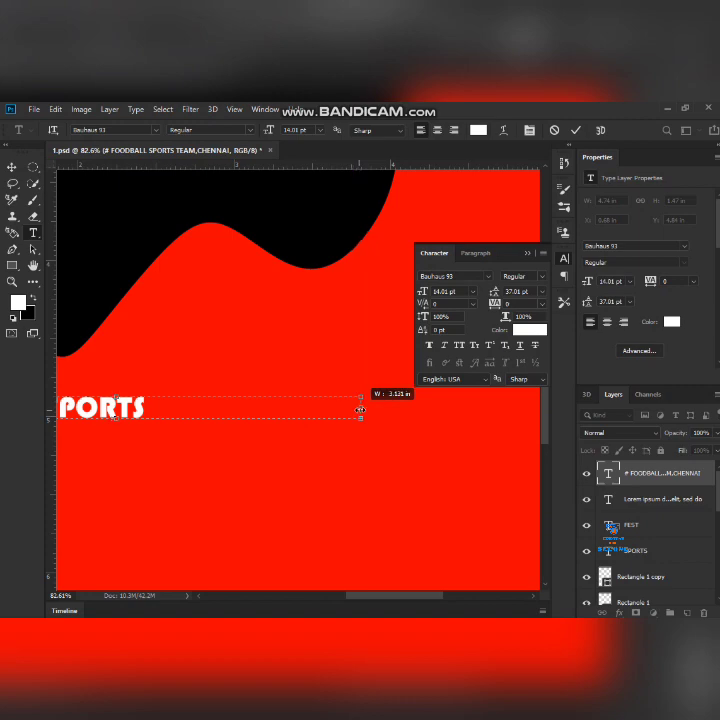
key(ctrl+Return)
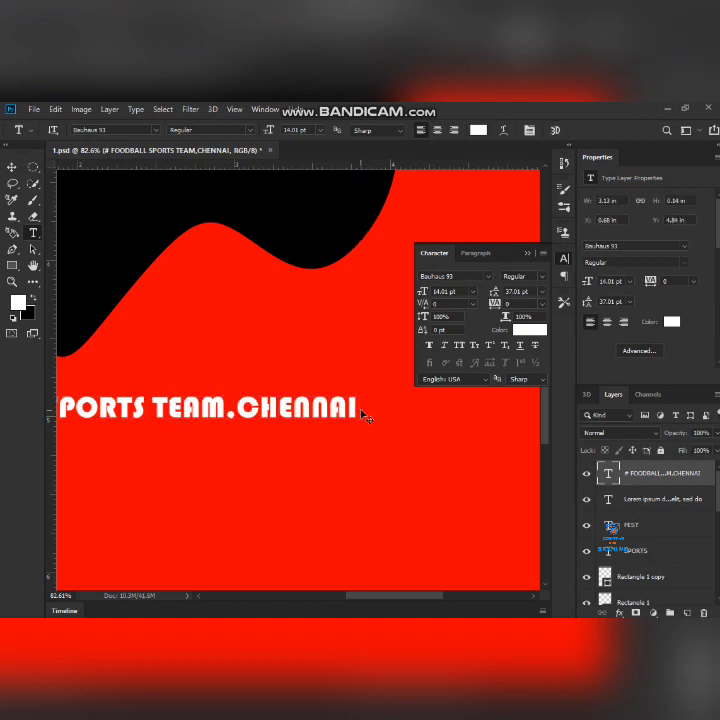
key(ctrl+0)
Step: Move the tagline beneath FEST, scale it to about 78% (10.92 pt), and nudge it up
key(v)
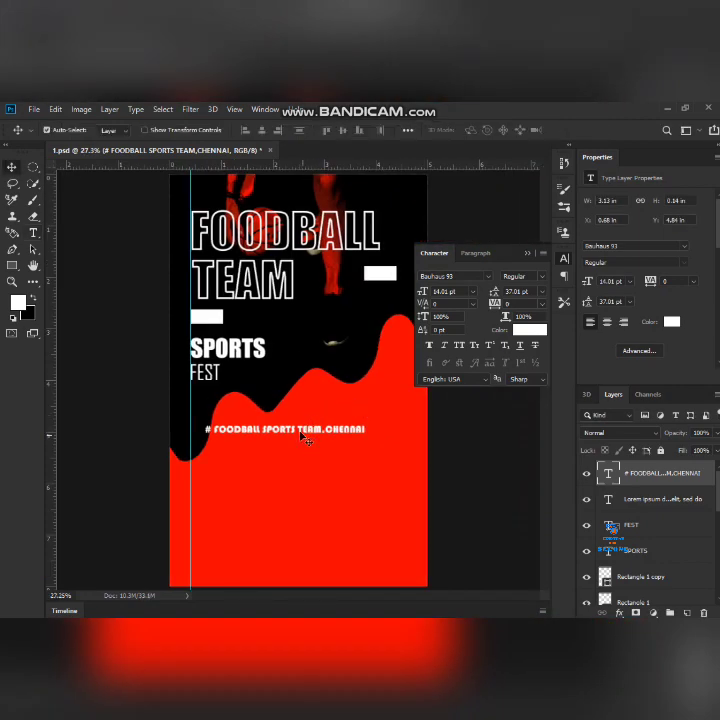
drag(301, 433, 288, 398)
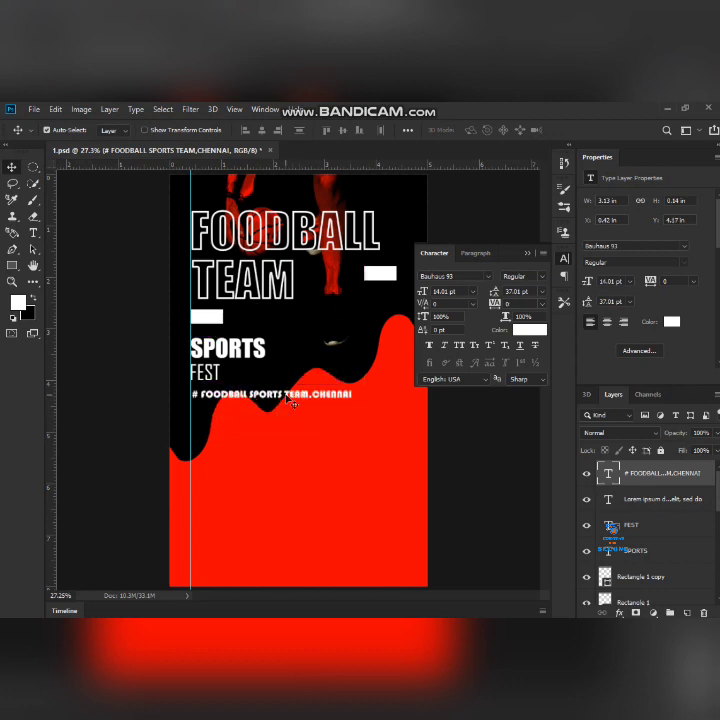
key(ctrl+t)
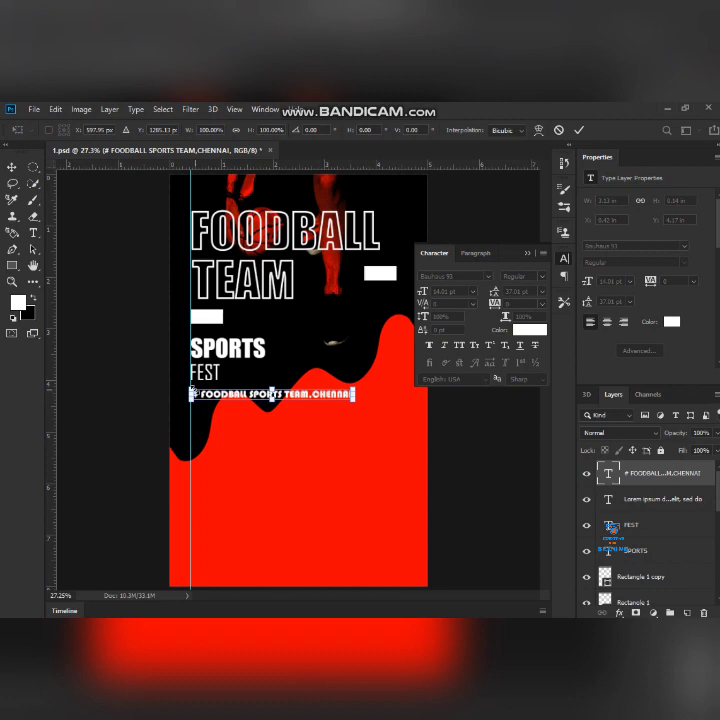
drag(192, 393, 218, 401)
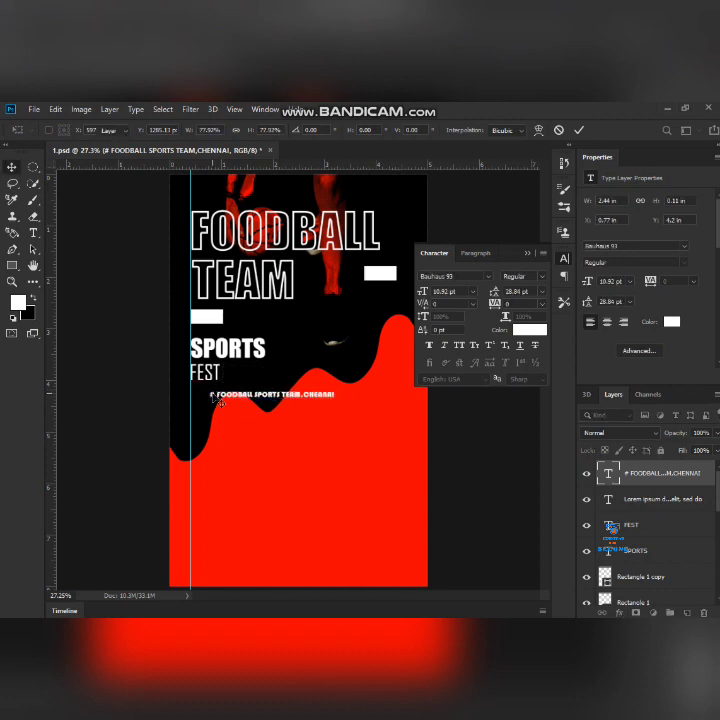
key(Escape)
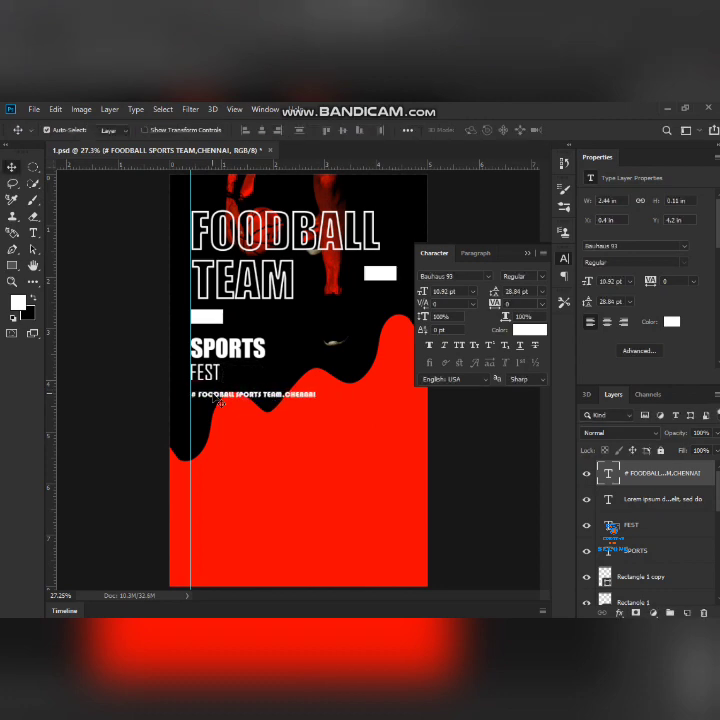
key(shift+Up)
key(shift+Up)
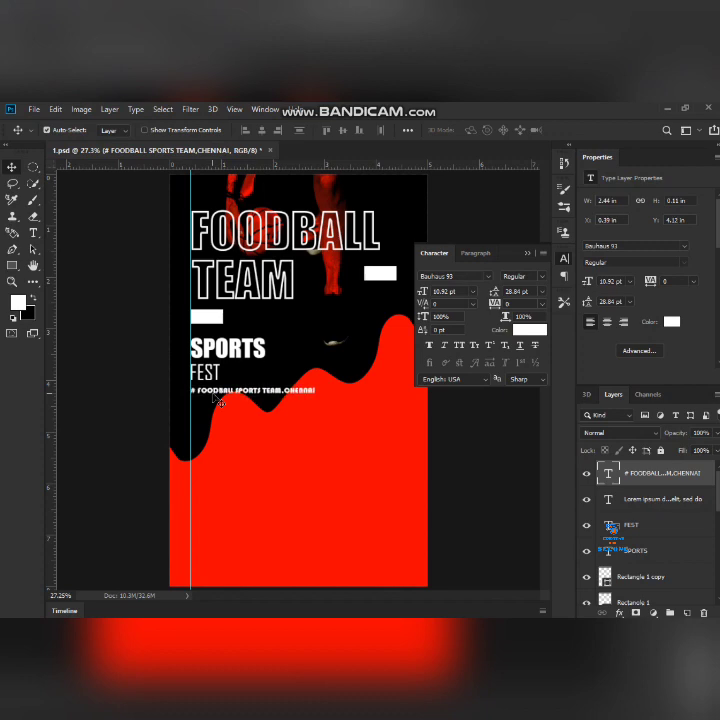
key(shift+Up)
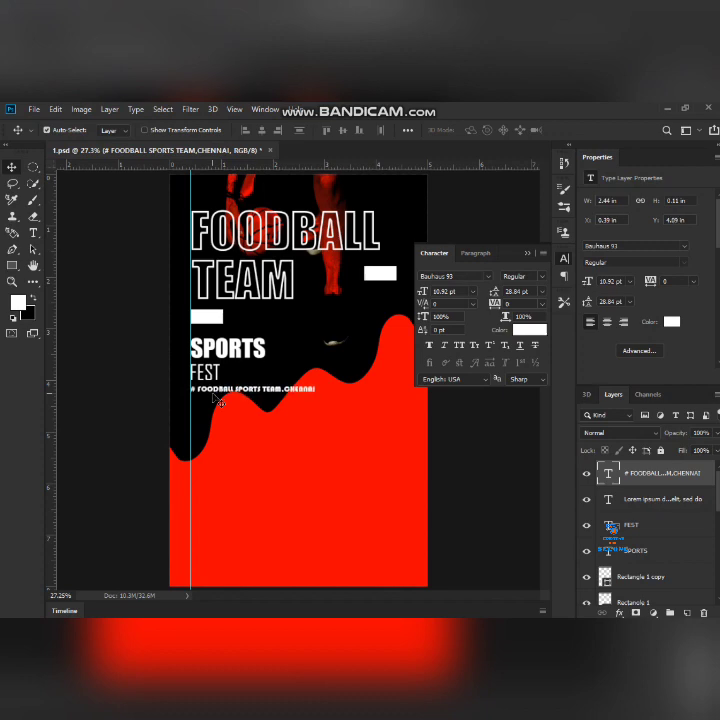
key(Up)
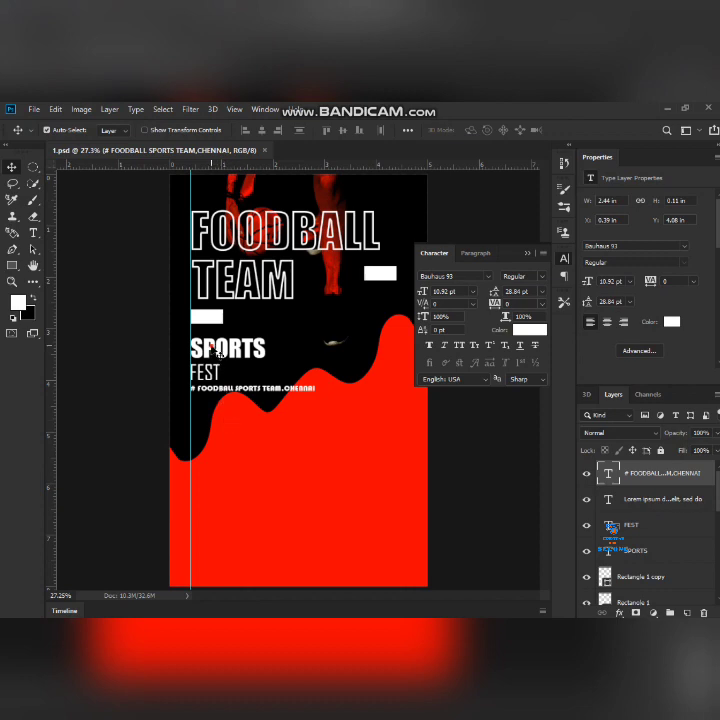
Step: Duplicate the SPORTS text, move the copy into the red area and retype it as POSTER DESIGN
click(218, 352)
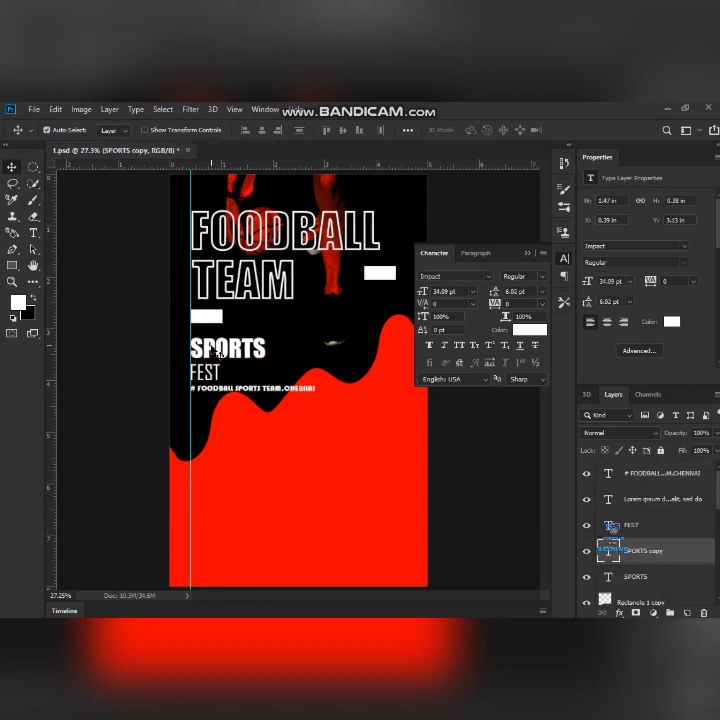
alt+drag(218, 352, 218, 376)
key(shift+Down)
key(shift+Down)
key(shift+Down)
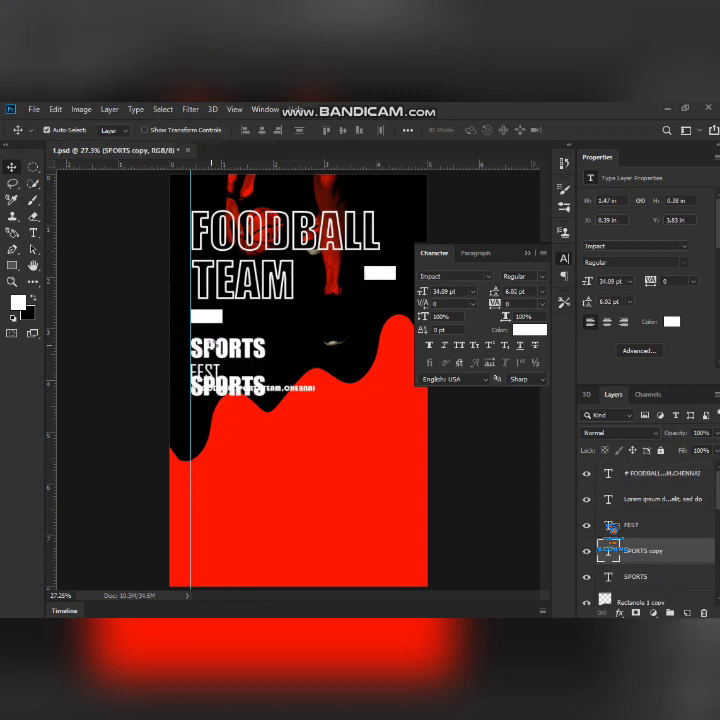
key(shift+Down)
key(shift+Down)
key(shift+Down)
key(shift+Down)
key(shift+Down)
key(shift+Down)
key(shift+Down)
key(shift+Down)
key(shift+Down)
key(shift+Down)
key(shift+Down)
key(shift+Down)
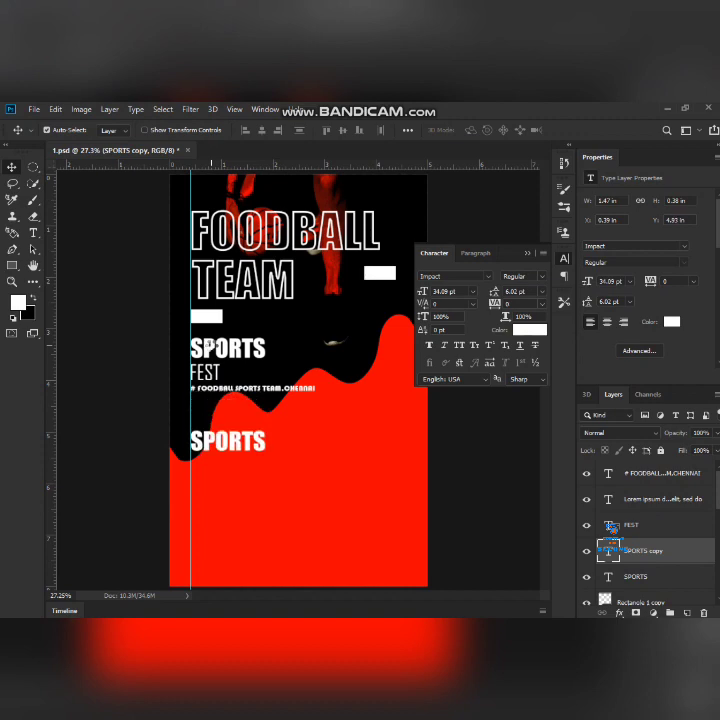
key(shift+Down)
key(shift+Down)
key(shift+Down)
key(shift+Down)
key(shift+Down)
key(shift+Down)
key(shift+Down)
key(shift+Down)
key(shift+Down)
key(shift+Down)
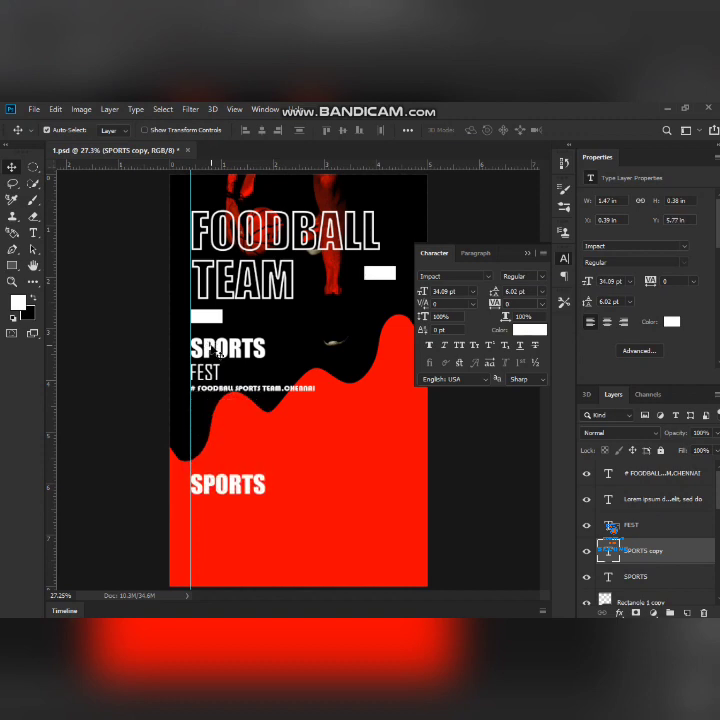
double_click(610, 551)
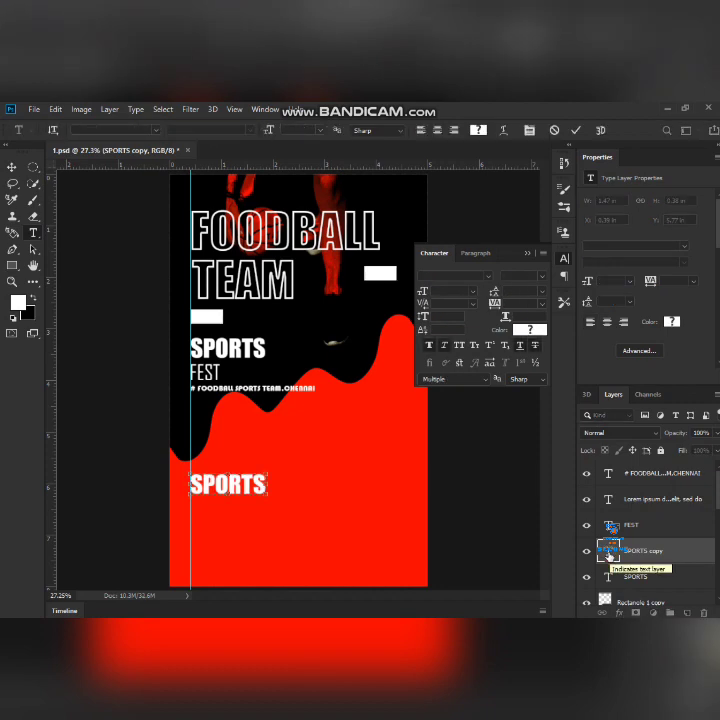
text(SPORTS)
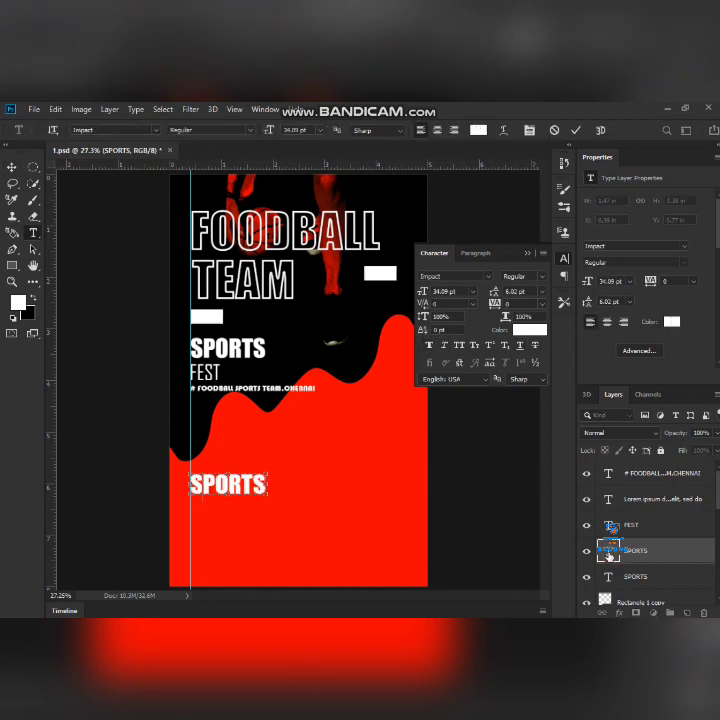
text(POSTER)
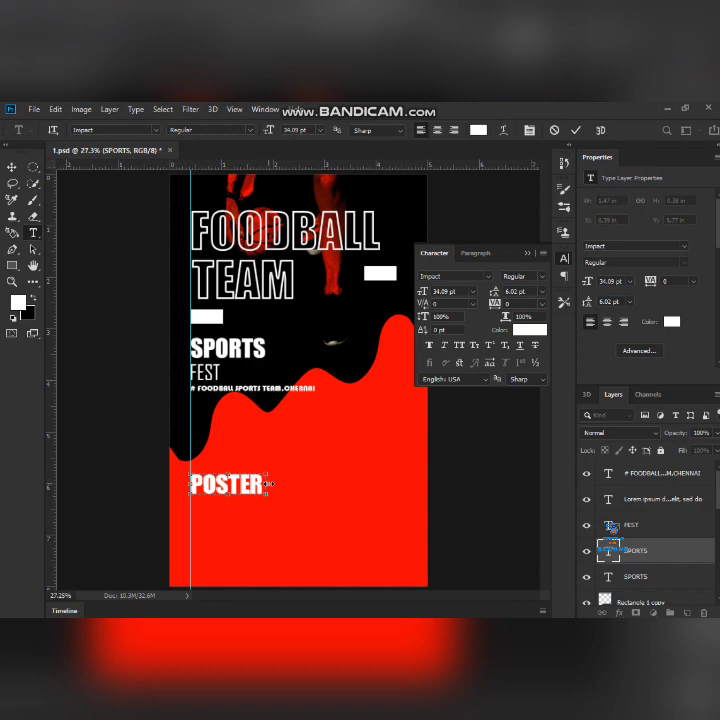
drag(267, 483, 341, 489)
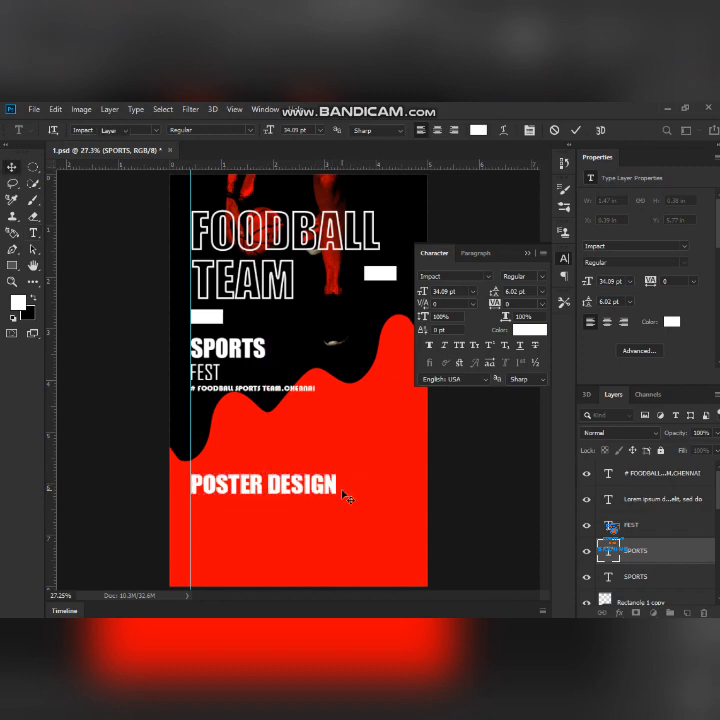
key(ctrl+Return)
Step: Enlarge the POSTER DESIGN heading and nudge it into line with the headings above
key(ctrl+t)
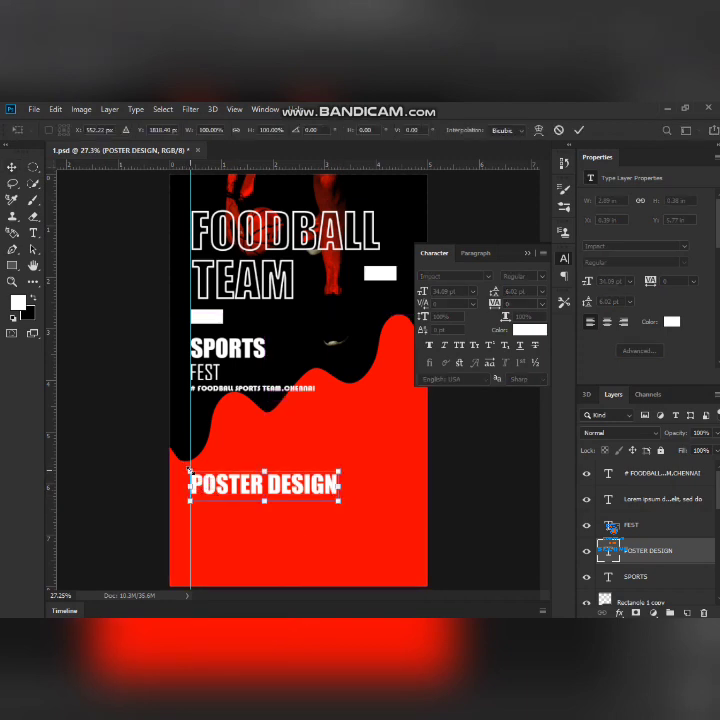
drag(190, 469, 180, 458)
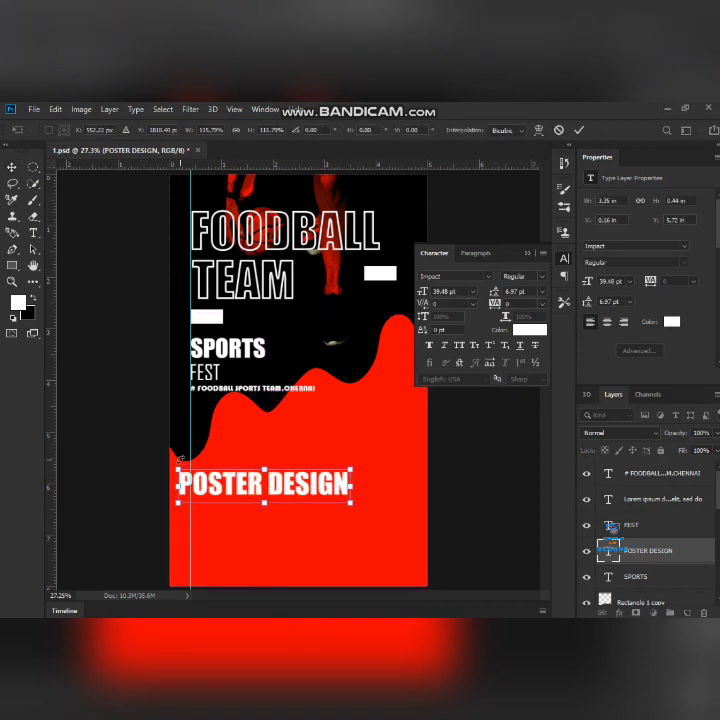
key(Return)
key(shift+Right)
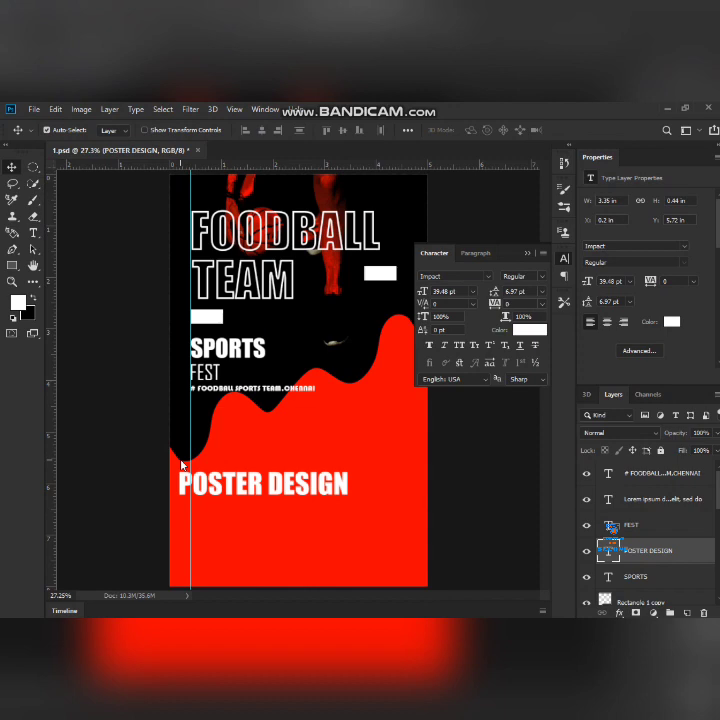
key(shift+Right)
key(shift+Right)
key(shift+Right)
key(shift+Right)
key(shift+Right)
key(shift+Right)
key(Left)
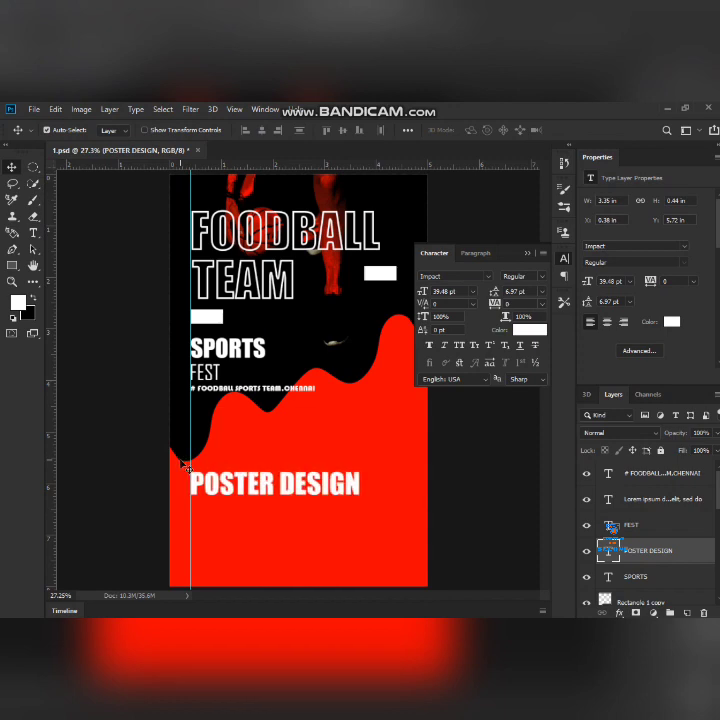
Step: Duplicate the FEST text and move the copy down toward the POSTER DESIGN heading
click(210, 371)
key(ctrl)
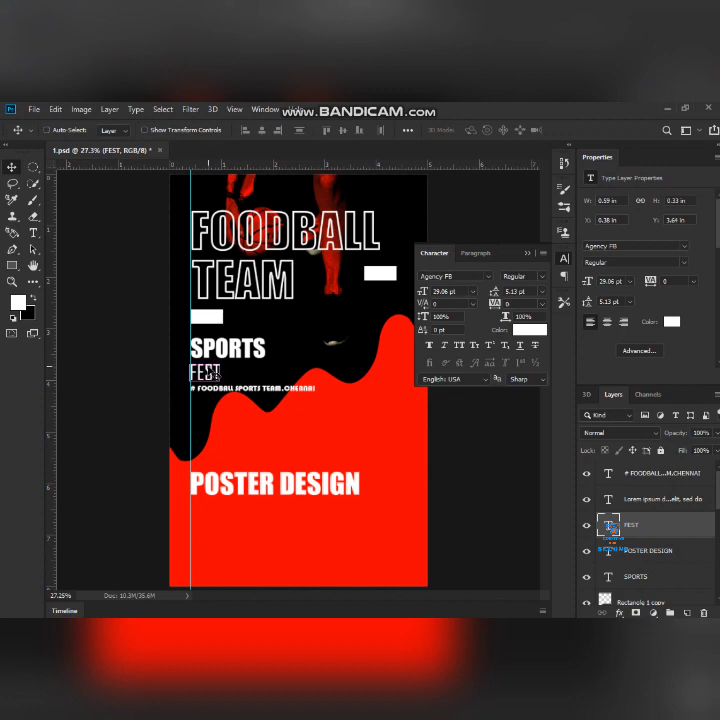
drag(212, 372, 210, 437)
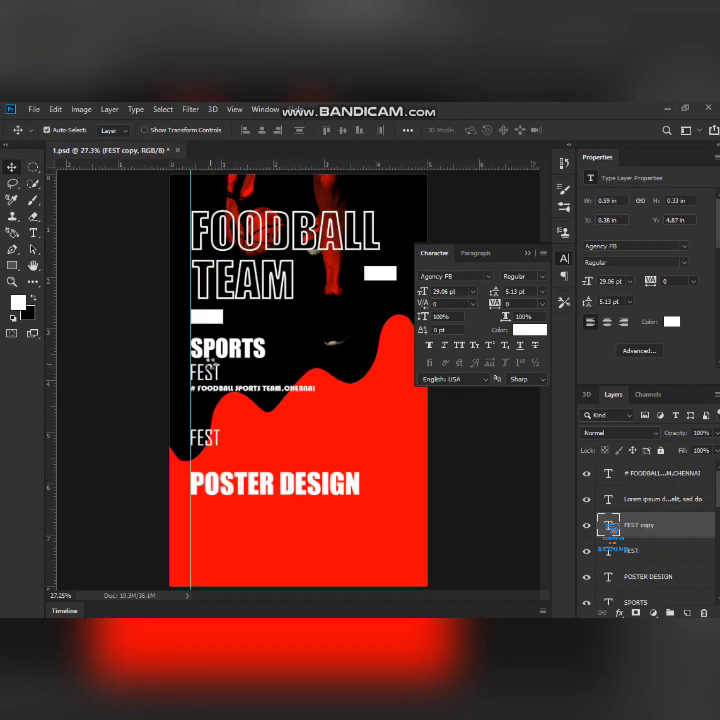
key(shift+Down)
key(shift+Down)
key(shift+Down)
key(shift+Down)
key(shift+Down)
key(shift+Down)
key(shift+Down)
key(shift+Down)
key(shift+Down)
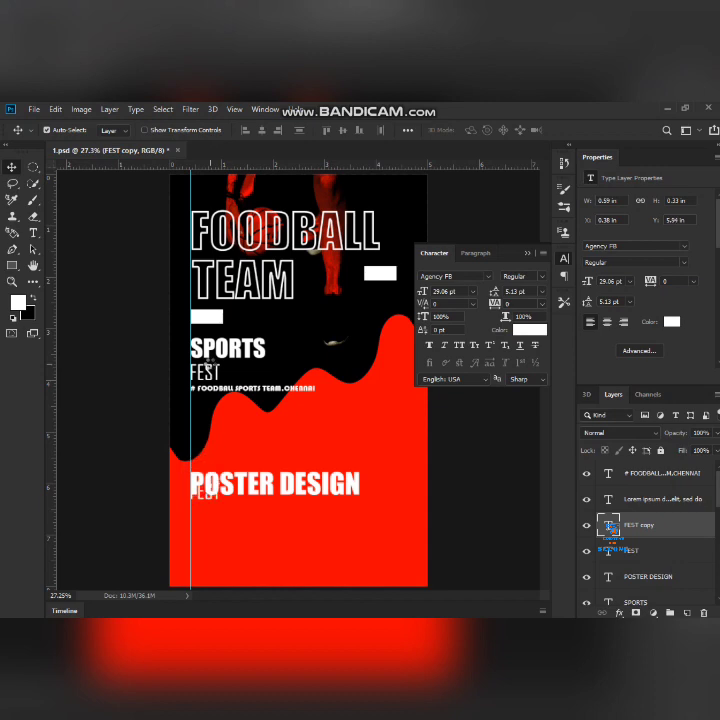
key(shift+Down)
key(shift+Down)
key(shift+Down)
key(shift+Down)
key(shift+Down)
key(shift+Down)
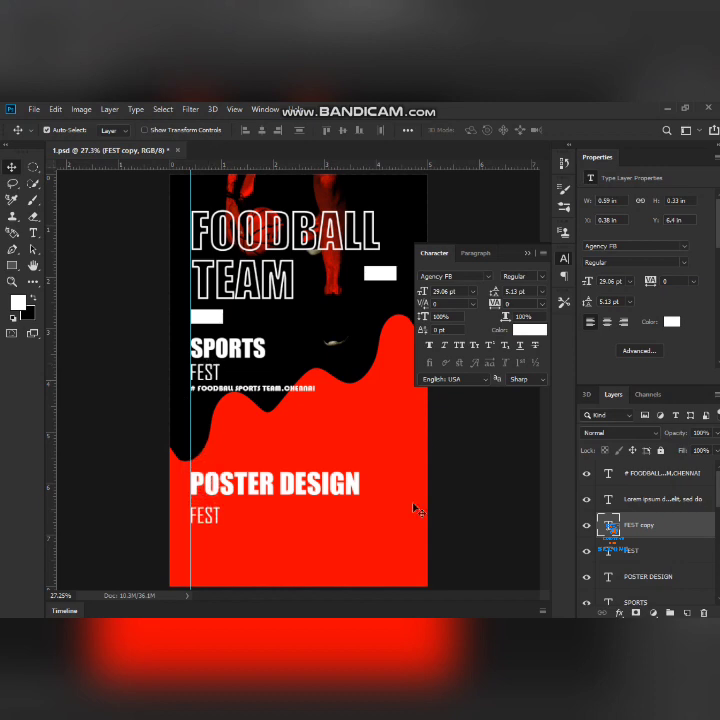
Step: Shorten the POSTER DESIGN heading to just POSTER and narrow its text box
click(612, 579)
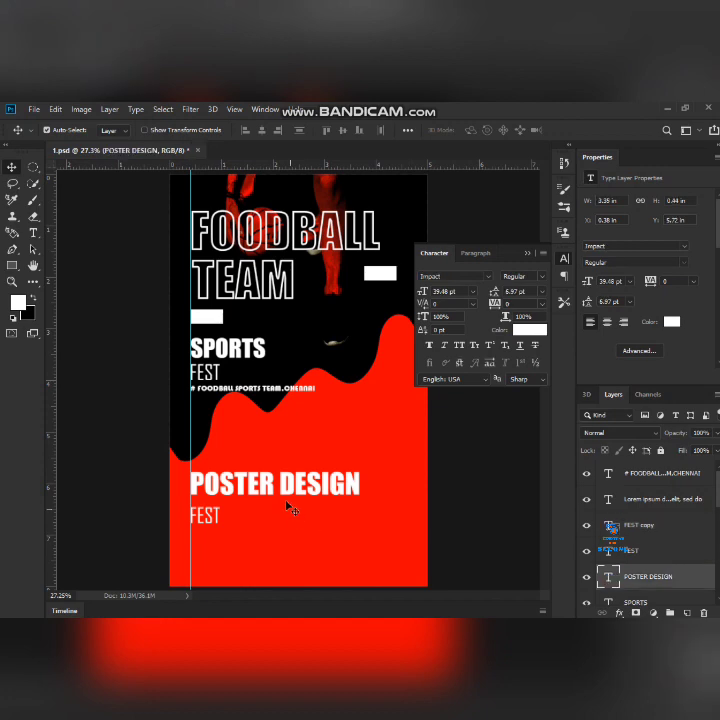
double_click(610, 580)
key(BackSpace)
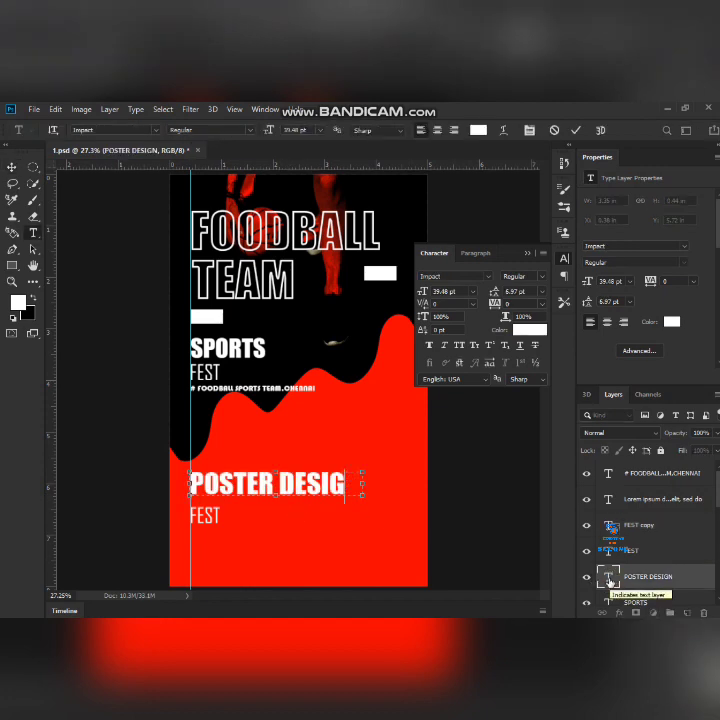
key(BackSpace)
key(BackSpace)
key(BackSpace)
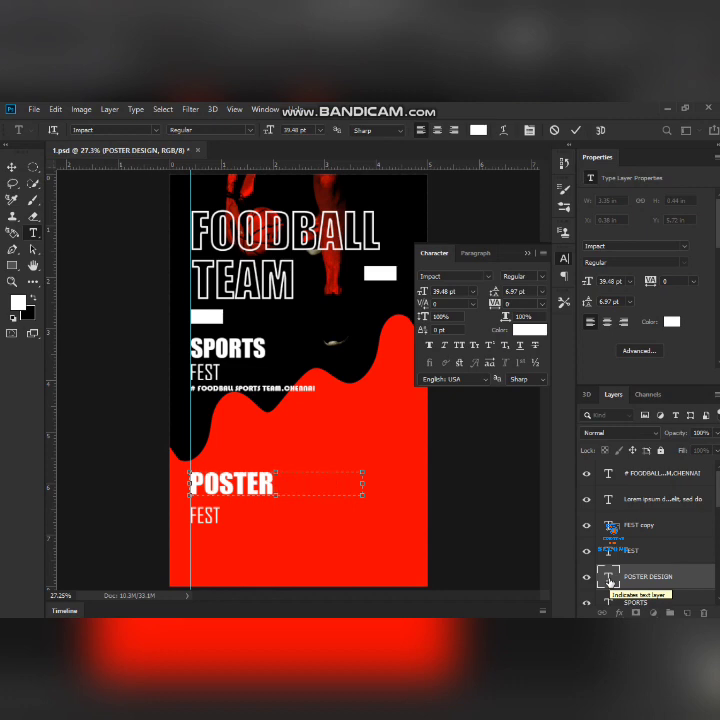
drag(362, 484, 279, 488)
key(ctrl+Return)
key(v)
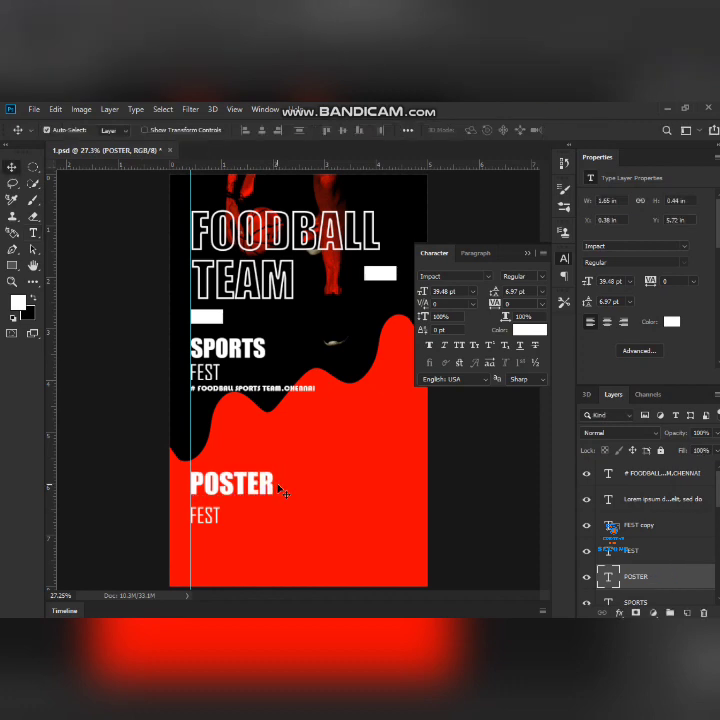
click(588, 551)
Step: Retype the FEST copy as DESIGN and nudge it up beneath POSTER
click(608, 525)
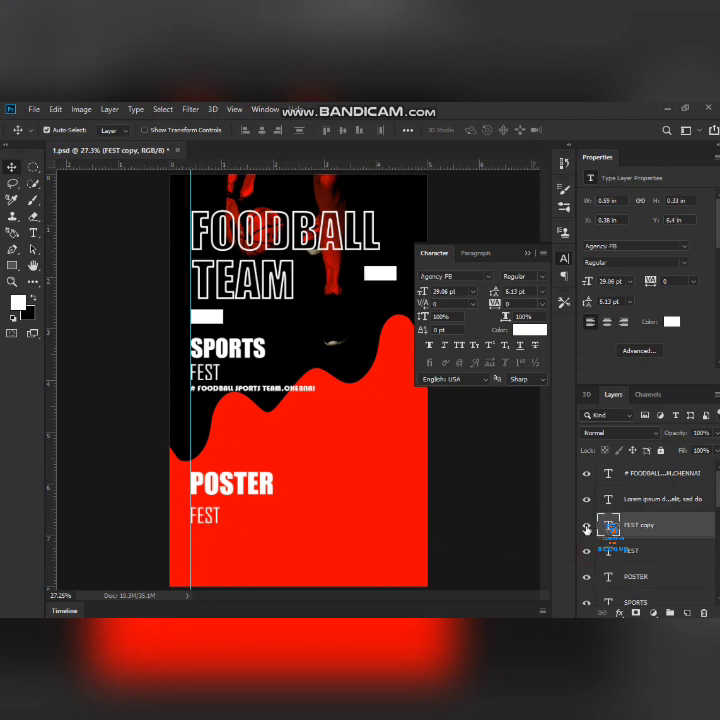
click(588, 529)
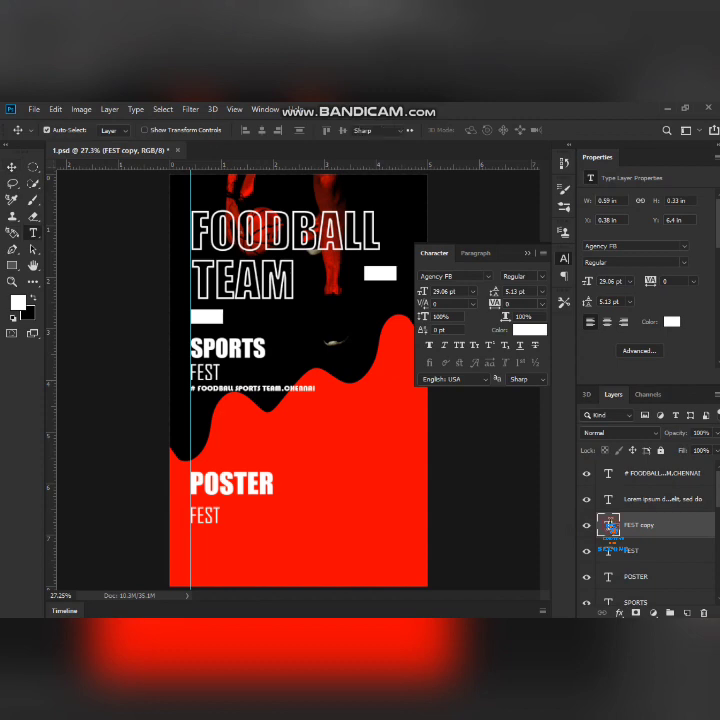
double_click(609, 527)
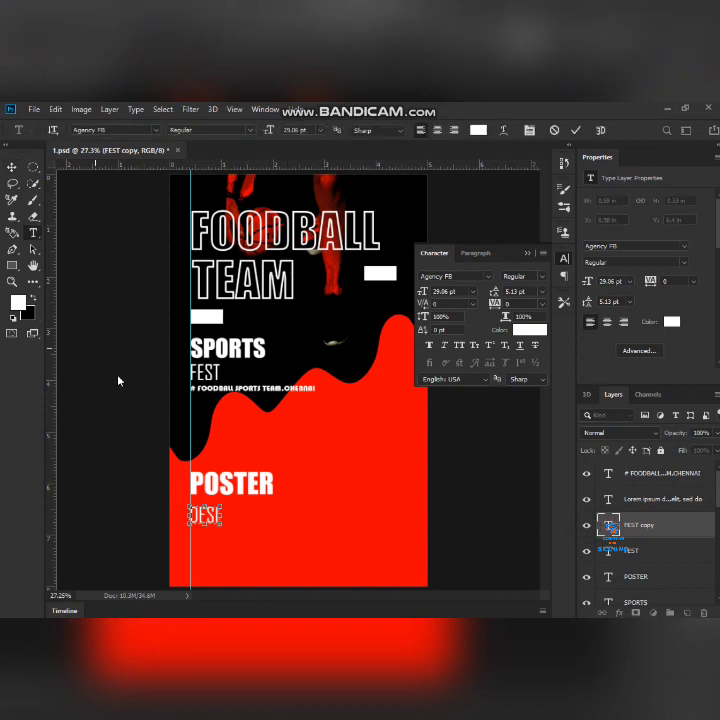
mouse_move(222, 515)
mouse_down()
mouse_move(253, 514)
mouse_move(243, 520)
mouse_up()
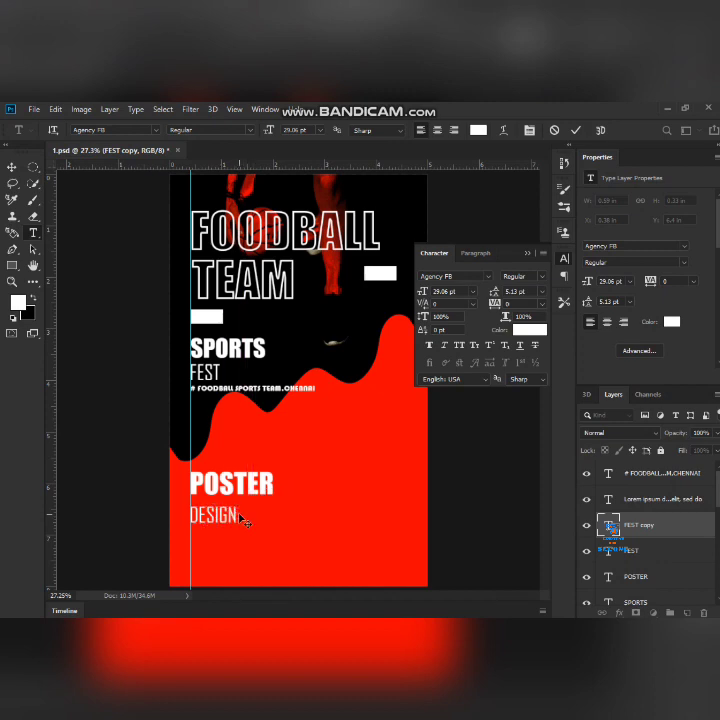
key(ctrl+Return)
key(shift+Up)
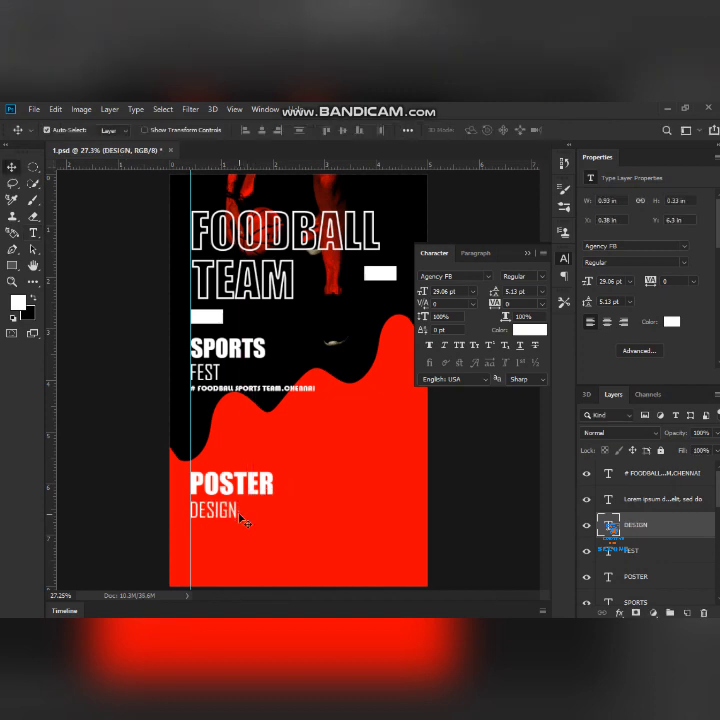
key(Up)
key(Up)
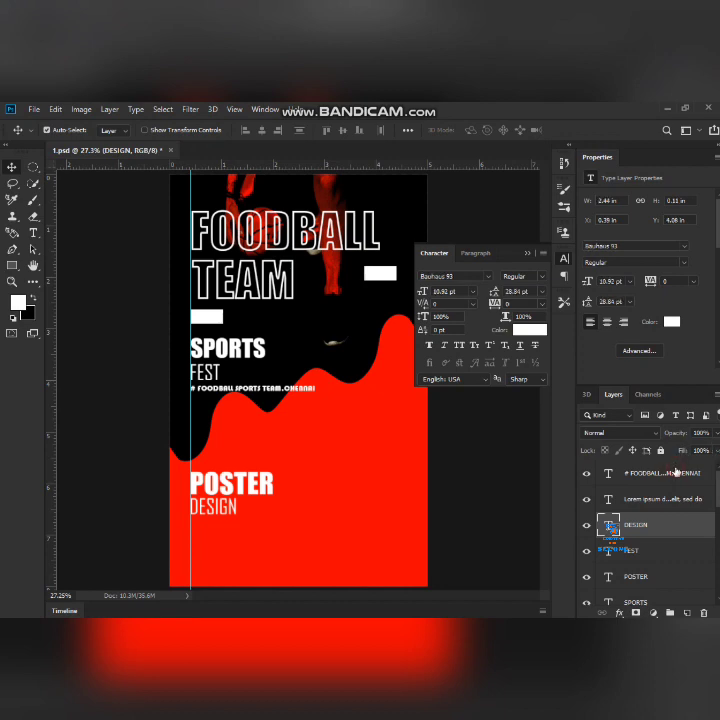
Step: Add a lorem ipsum paragraph box in the lower red area with smaller, tighter text
click(667, 475)
key(t)
drag(250, 447, 420, 524)
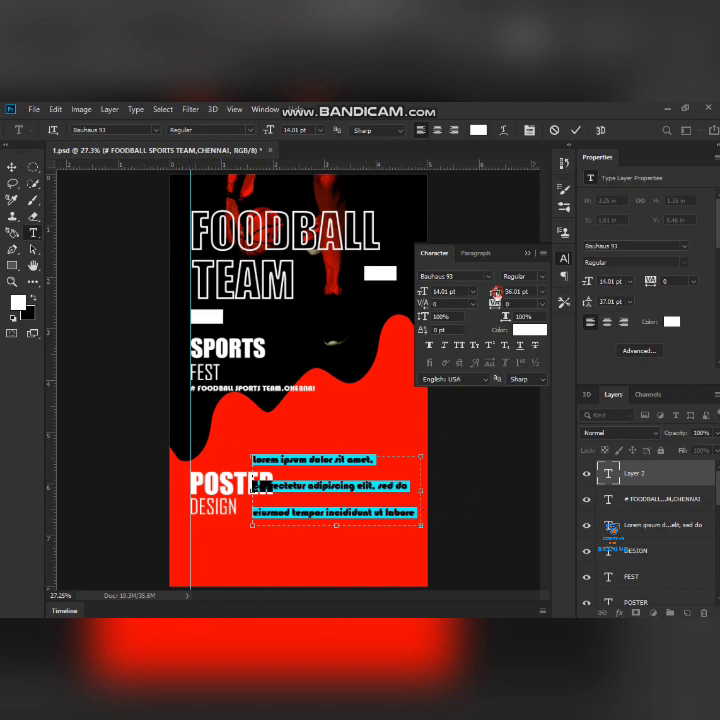
drag(494, 291, 490, 299)
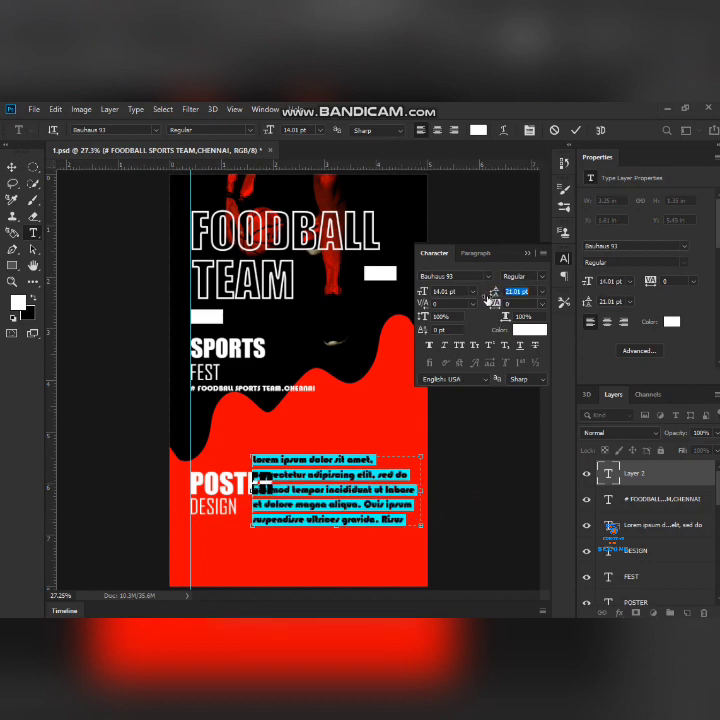
mouse_move(428, 291)
mouse_down()
mouse_move(419, 291)
mouse_move(430, 291)
mouse_up()
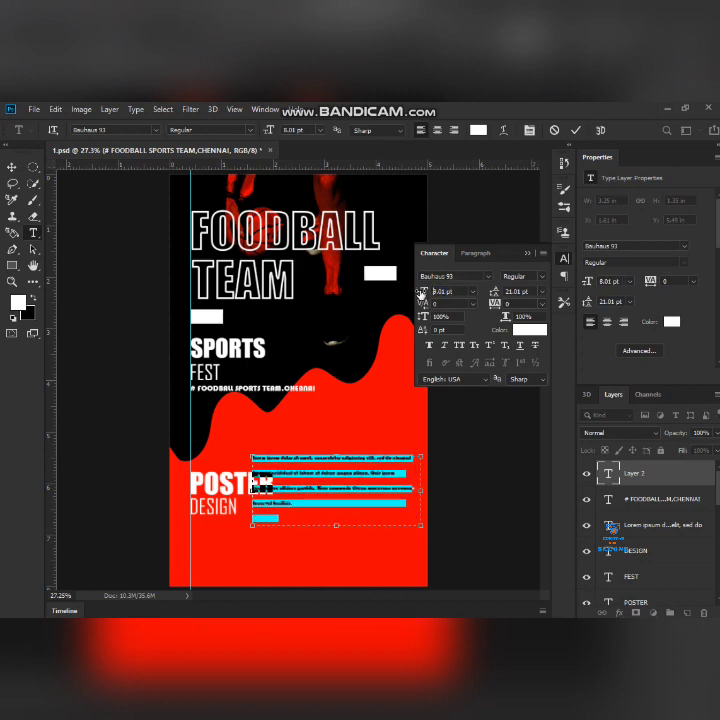
drag(494, 291, 487, 297)
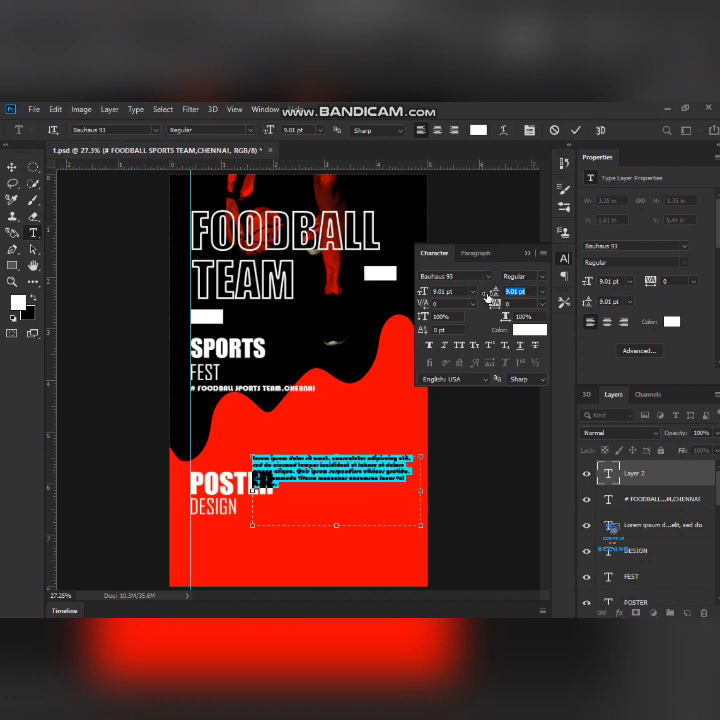
click(330, 470)
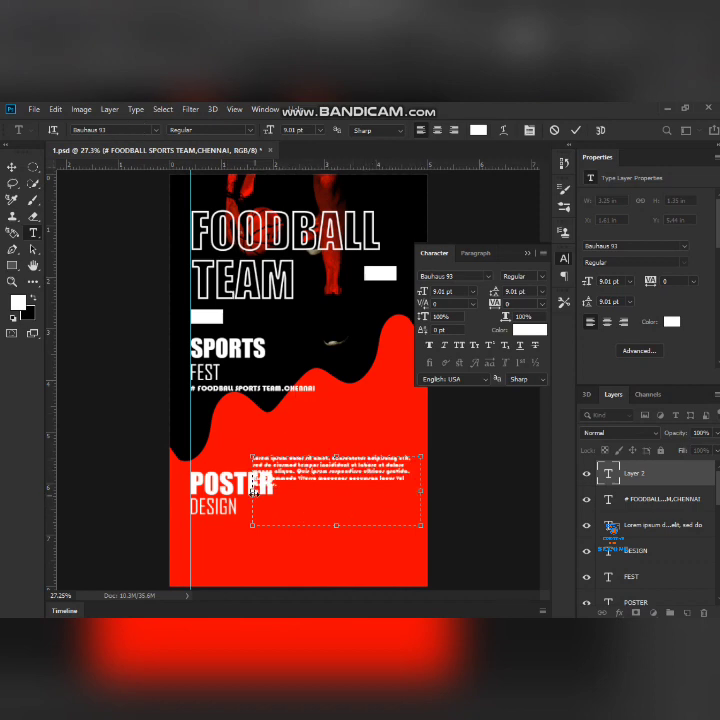
Step: Trim the body text box to fit, commit it, and place it under DESIGN
drag(252, 490, 228, 490)
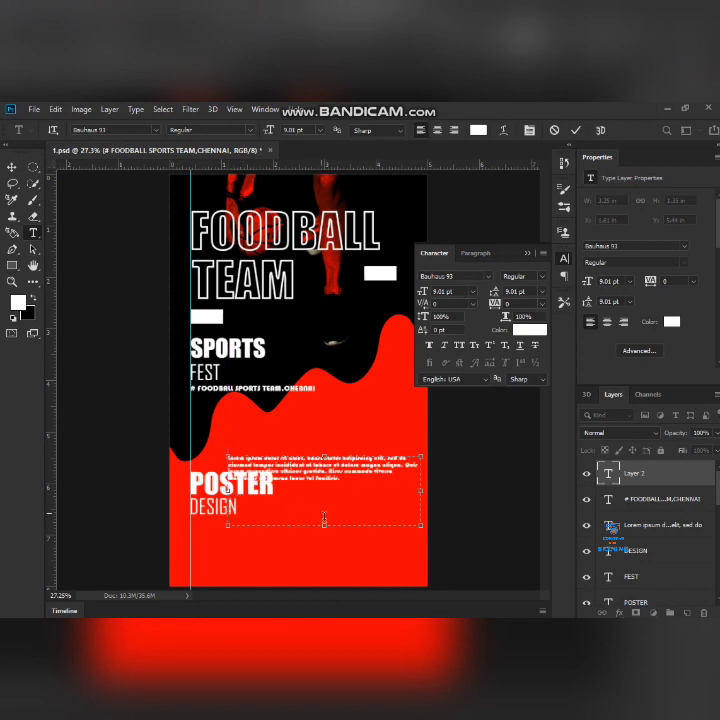
drag(324, 524, 320, 486)
key(ctrl+Return)
key(v)
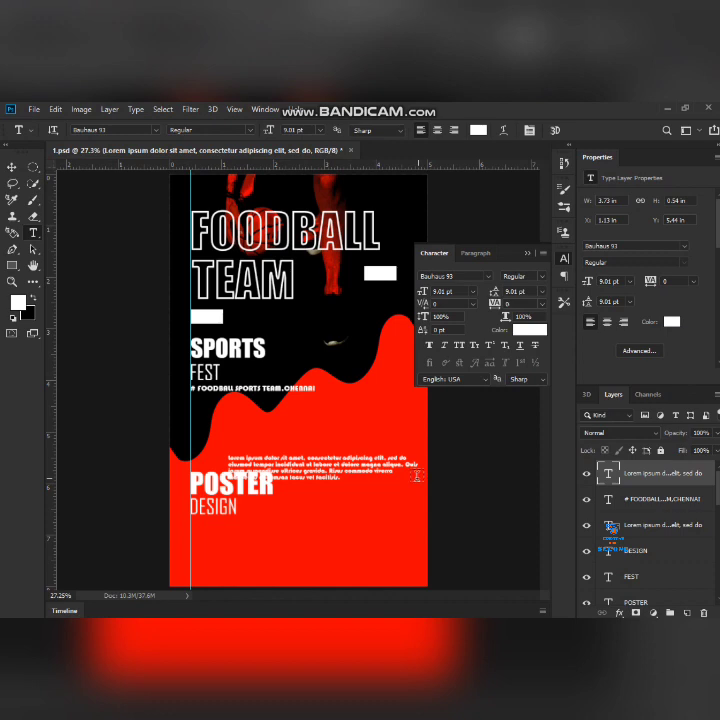
mouse_move(313, 489)
mouse_down()
mouse_move(313, 503)
mouse_move(279, 538)
mouse_up()
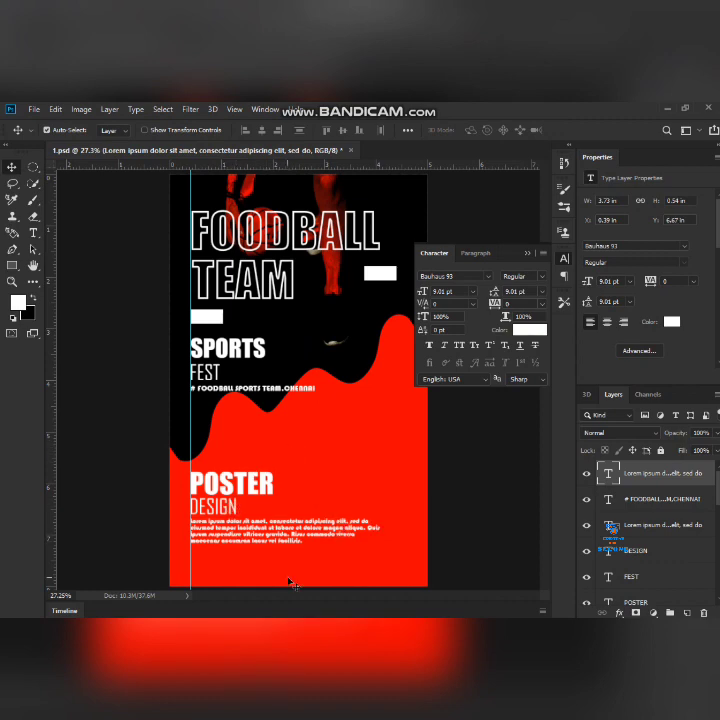
Step: Close the Character panel and draw a small white dot with the Ellipse Tool
click(527, 253)
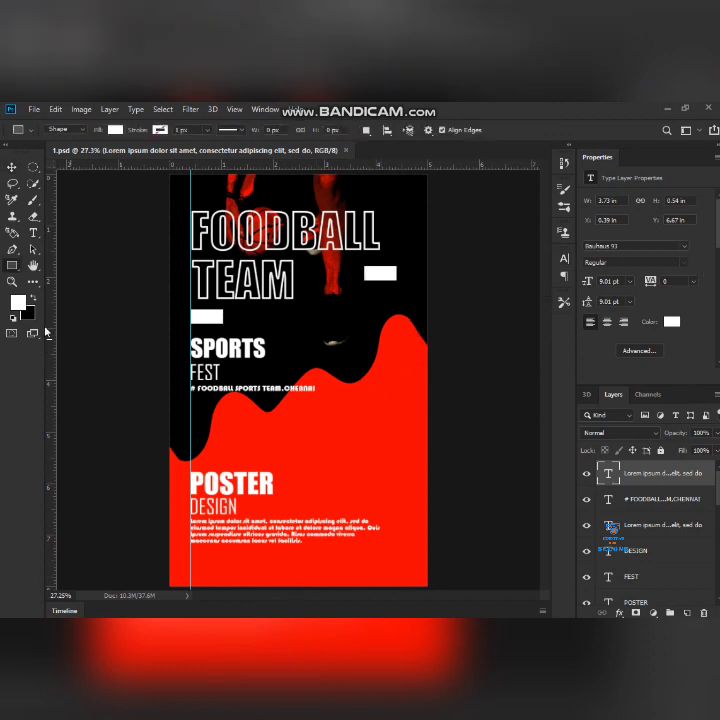
click(12, 265)
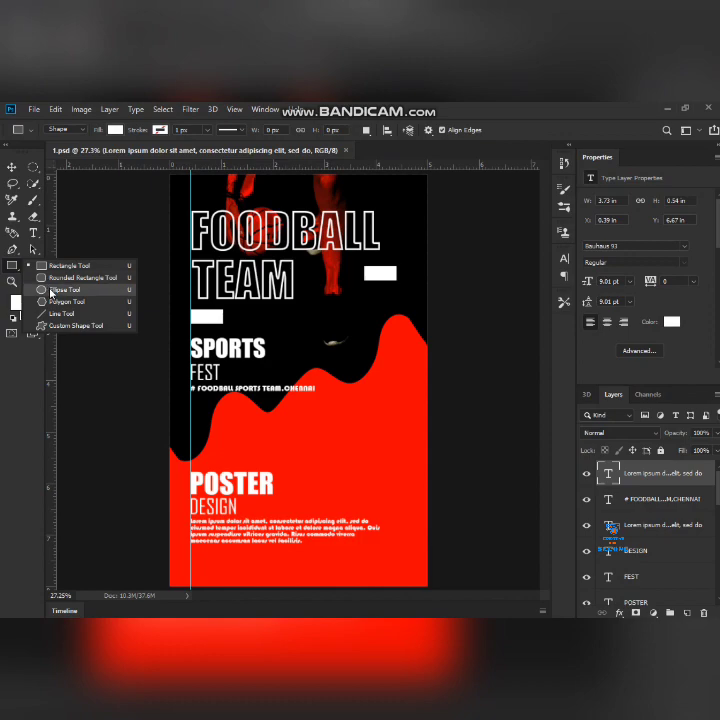
click(52, 290)
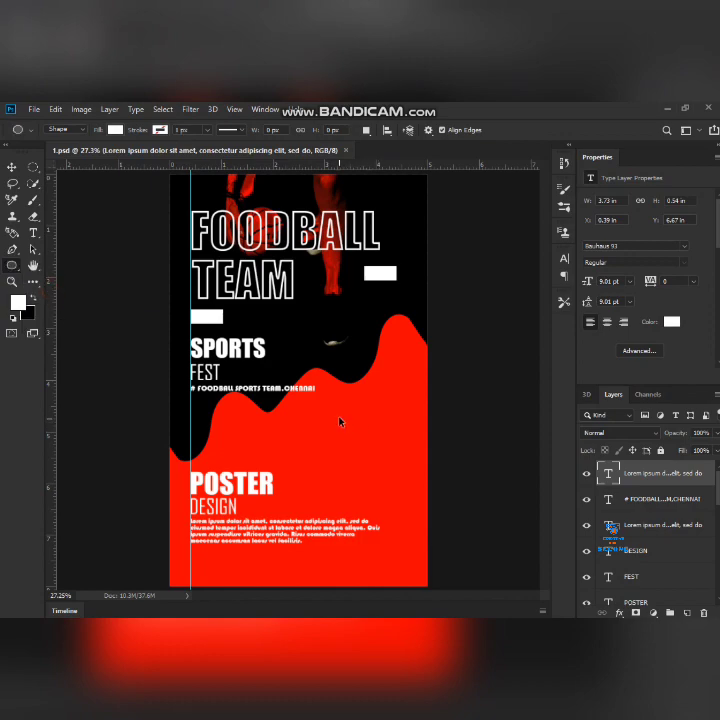
scroll(340, 422, up, 5)
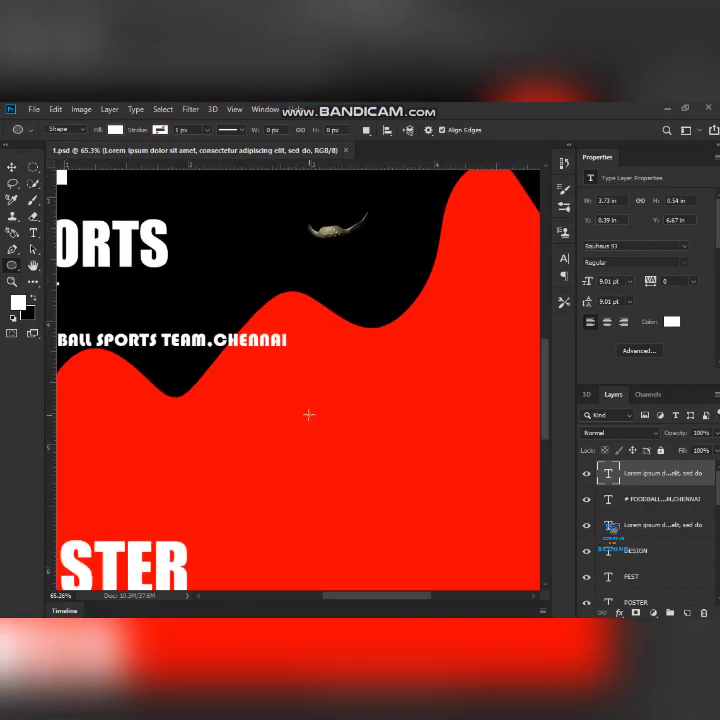
drag(309, 415, 318, 425)
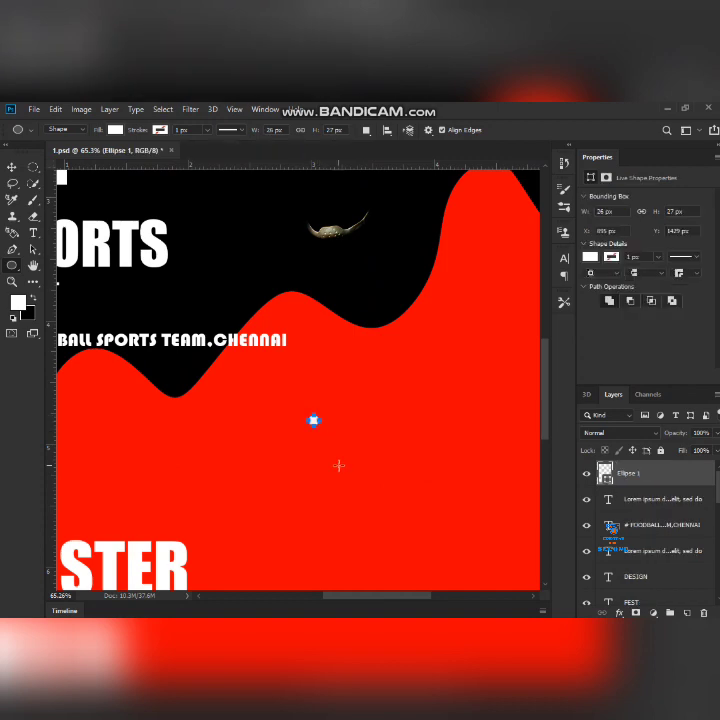
Step: Duplicate and merge the dot repeatedly to build a row of eight dots
key(v)
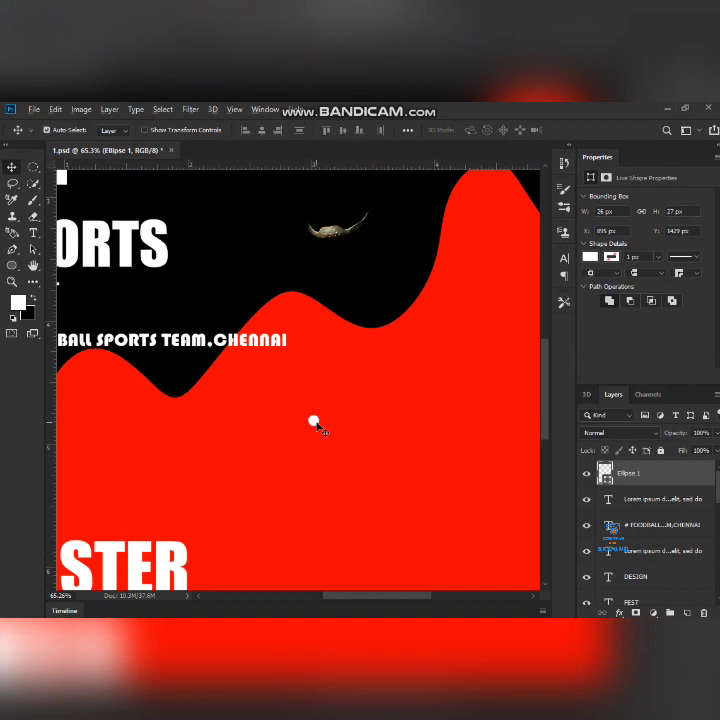
drag(316, 423, 340, 423)
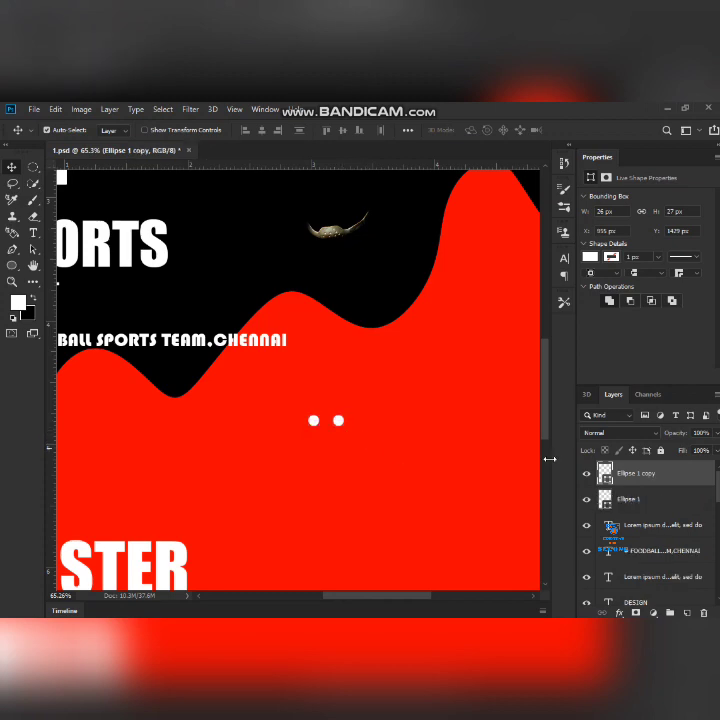
shift+click(645, 503)
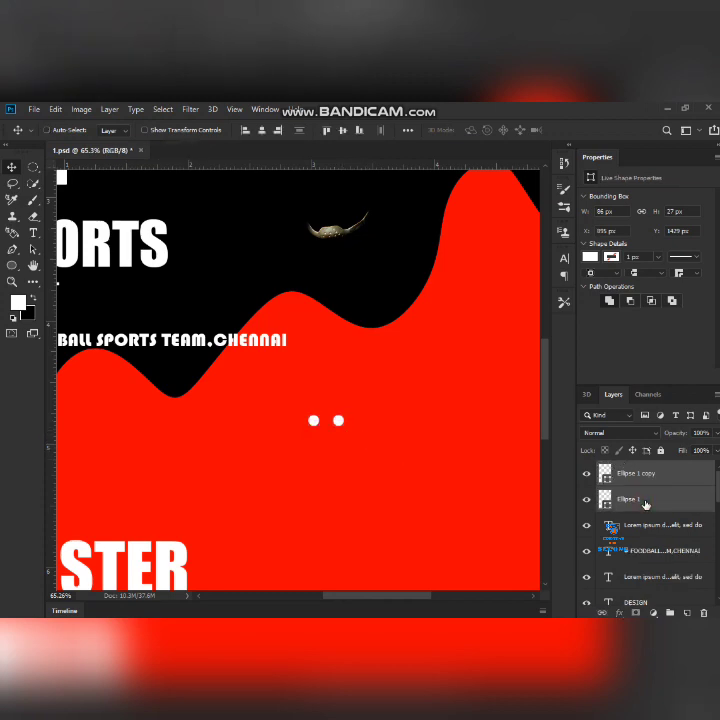
key(ctrl+e)
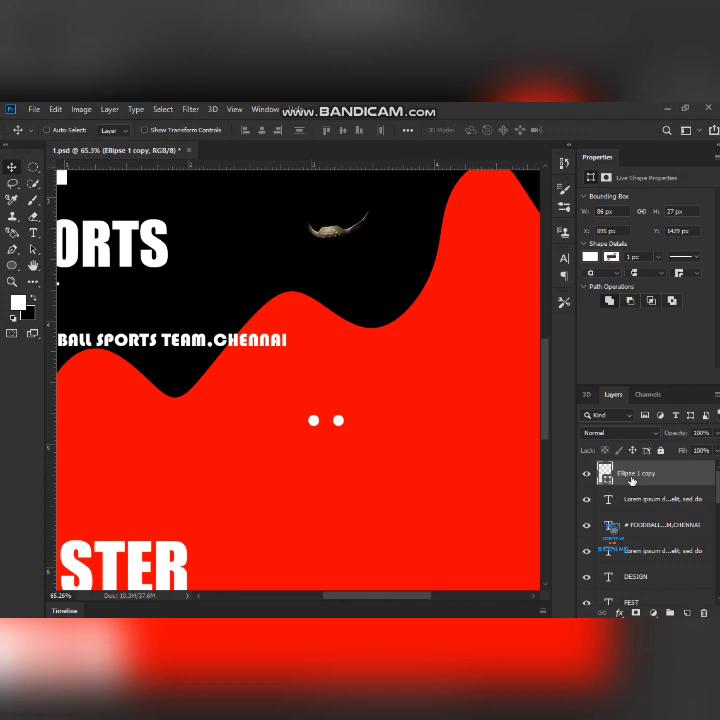
key(ctrl+j)
key(shift+Right)
key(shift+Right)
key(shift+Right)
key(shift+Right)
key(shift+Right)
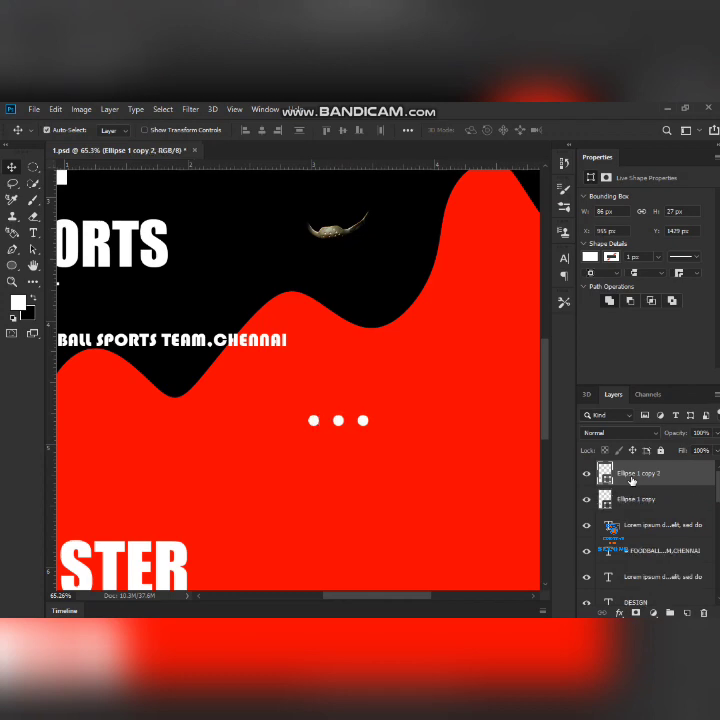
key(shift+Right)
key(shift+Right)
key(shift+Right)
key(shift+Right)
key(shift+Right)
key(shift+Right)
key(shift+Right)
key(Left)
key(Left)
key(Left)
shift+click(641, 500)
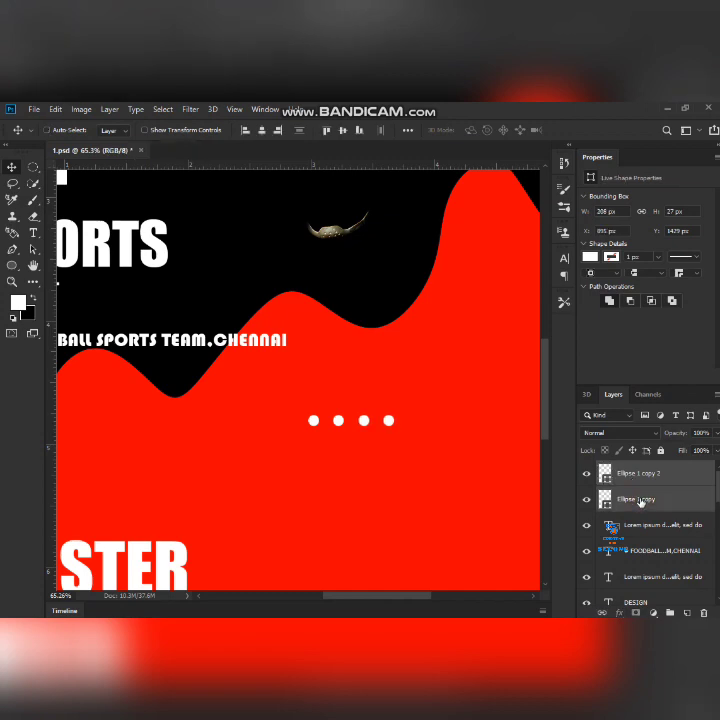
key(ctrl+e)
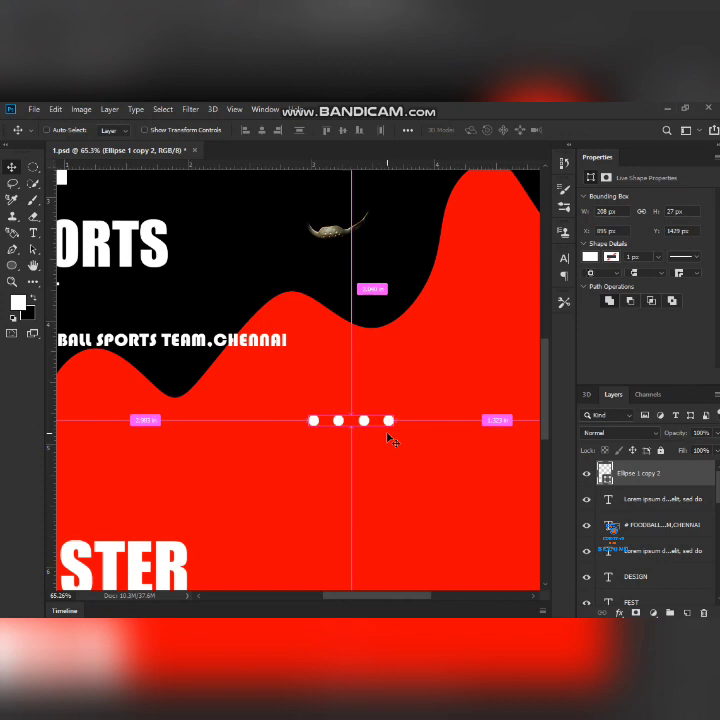
key(ctrl+j)
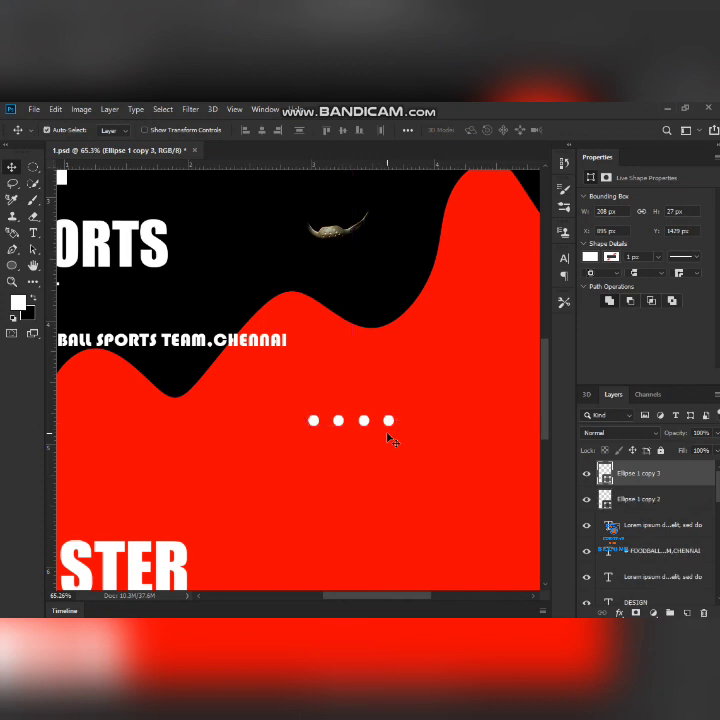
key(shift+Right)
key(shift+Right)
key(shift+Right)
key(shift+Right)
key(shift+Right)
key(shift+Right)
key(shift+Right)
key(shift+Right)
key(shift+Right)
key(shift+Right)
key(shift+Right)
key(Right)
Step: Copy the eight-dot row below the first and merge them into two rows
shift+click(649, 500)
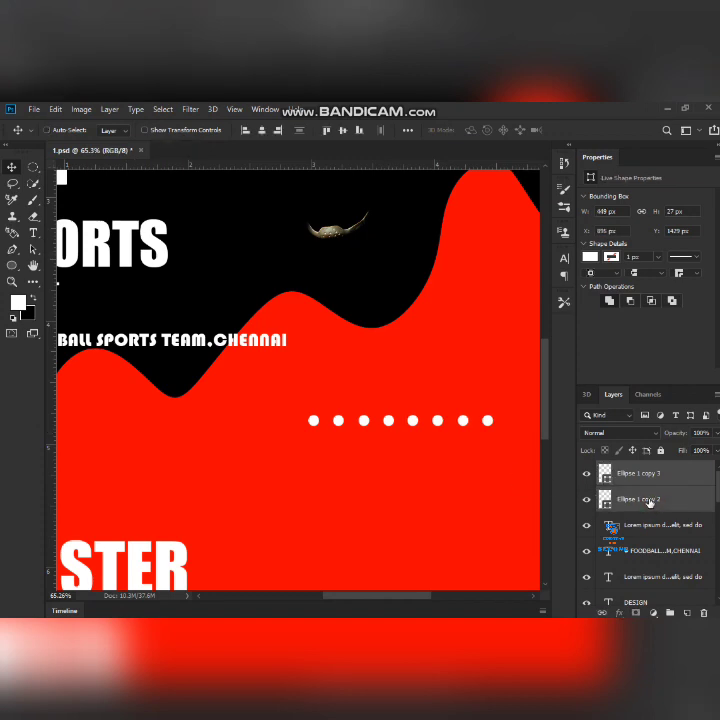
key(ctrl+j)
key(ctrl+e)
key(shift+Down)
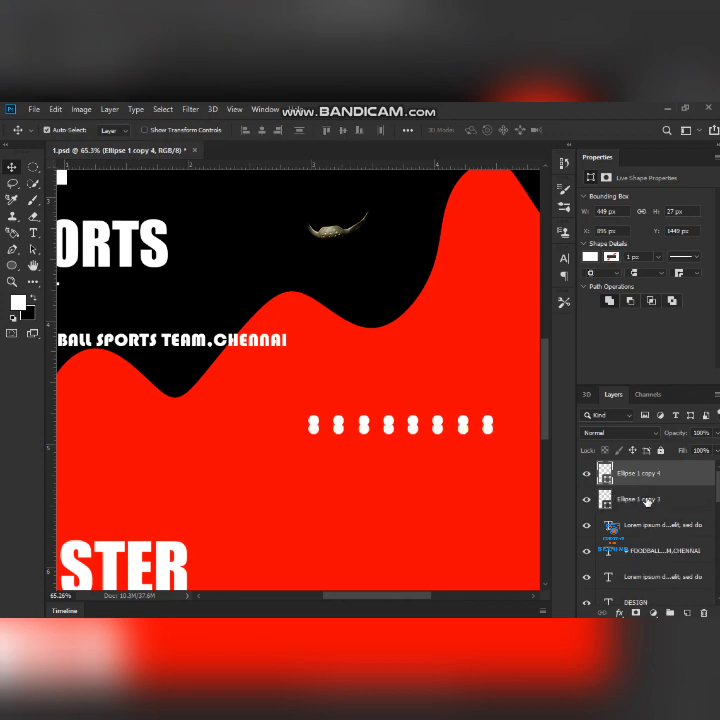
key(shift+Down)
key(shift+Down)
key(shift+Down)
key(shift+Down)
key(shift+Down)
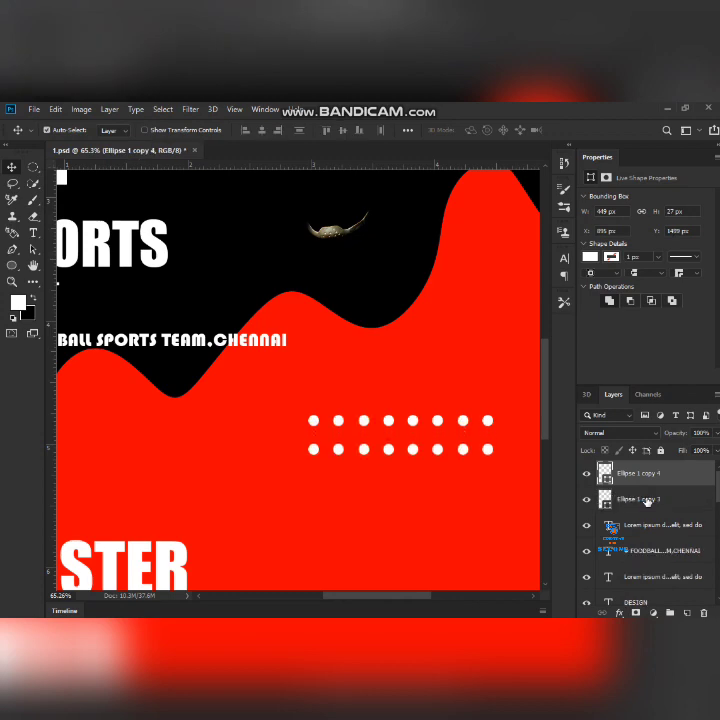
key(shift+Down)
key(shift+Down)
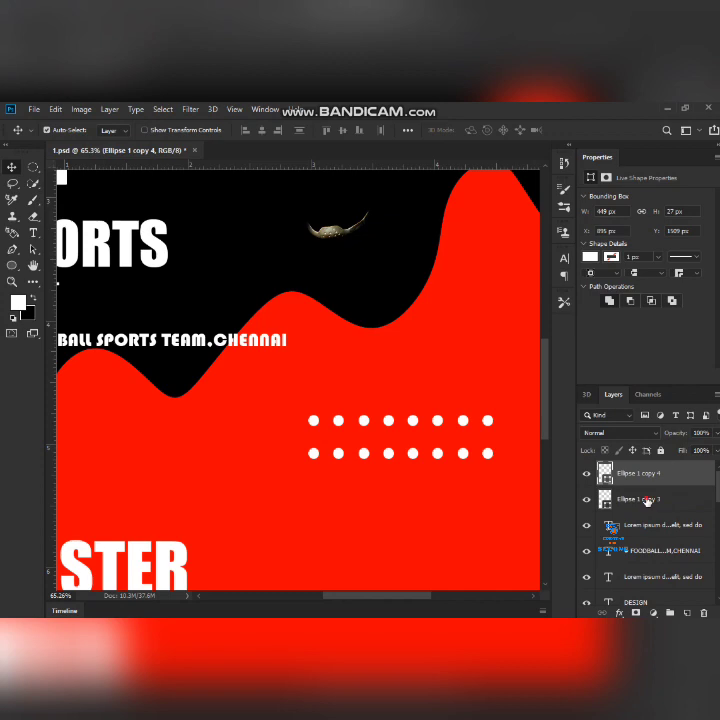
shift+click(646, 501)
key(ctrl+e)
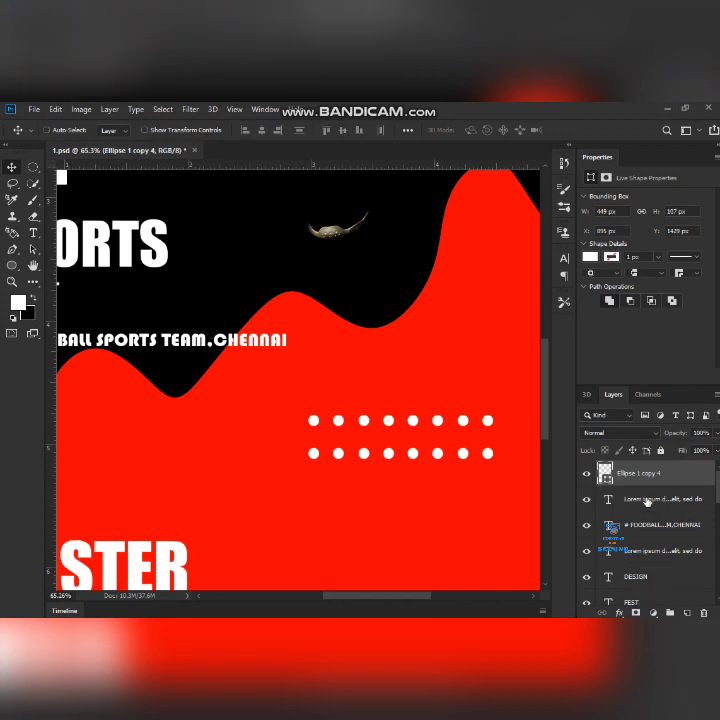
Step: Duplicate the rows downward and merge to extend the grid to six rows
key(ctrl+j)
key(shift+Down)
key(shift+Down)
key(shift+Down)
key(shift+Down)
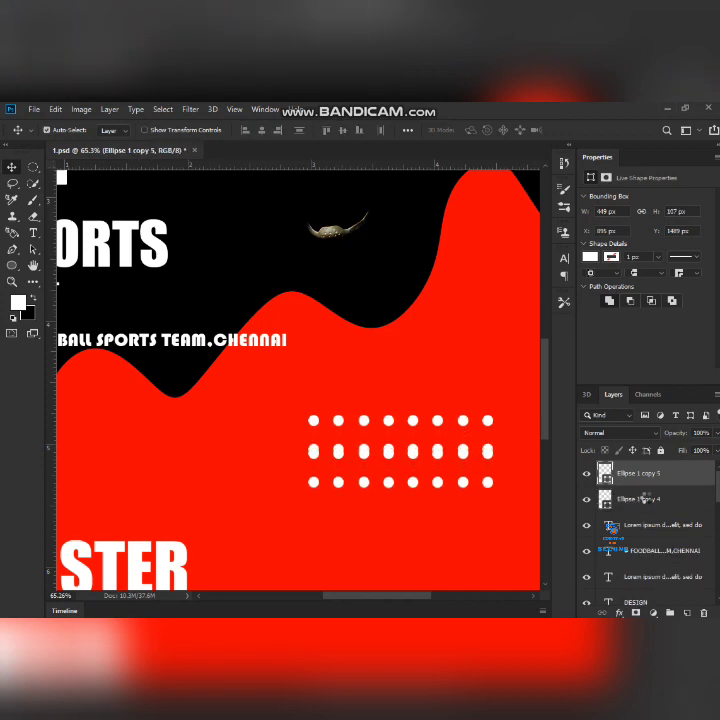
key(shift+Down)
key(shift+Down)
key(shift+Down)
key(shift+Down)
key(shift+Down)
key(shift+Down)
key(shift+Down)
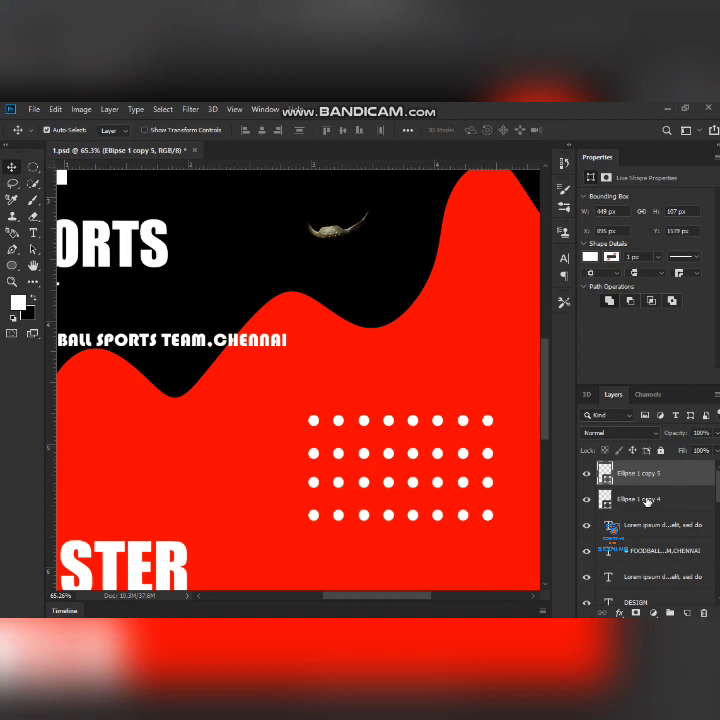
key(shift+Down)
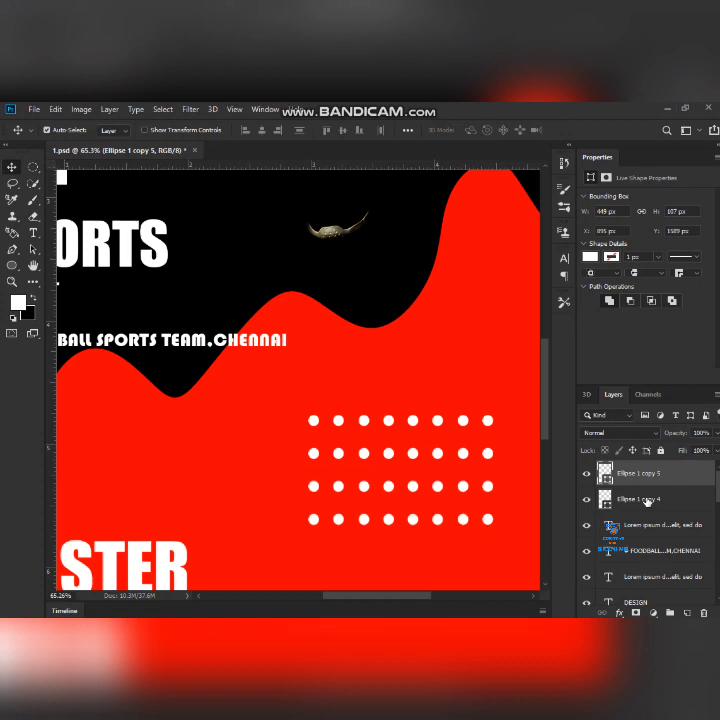
shift+click(646, 499)
key(ctrl+e)
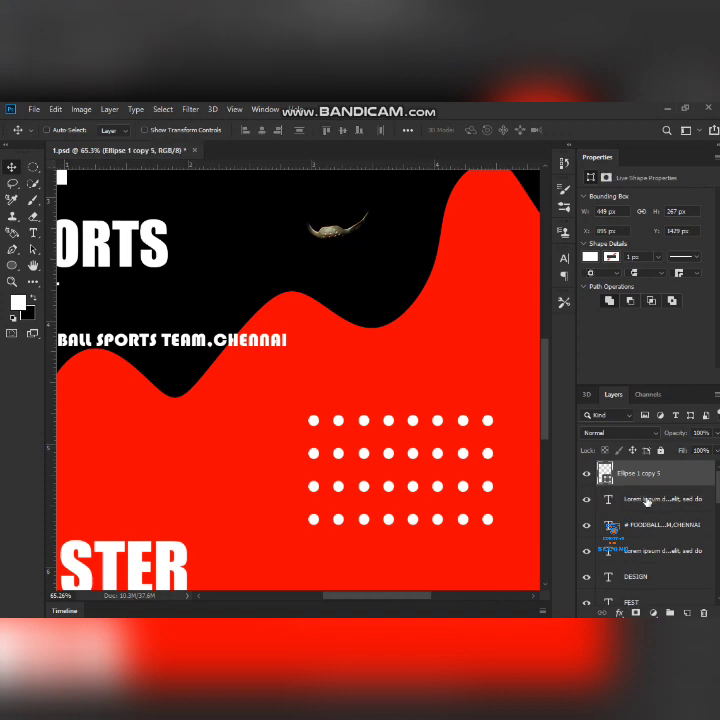
key(ctrl+j)
key(shift+Down)
key(shift+Down)
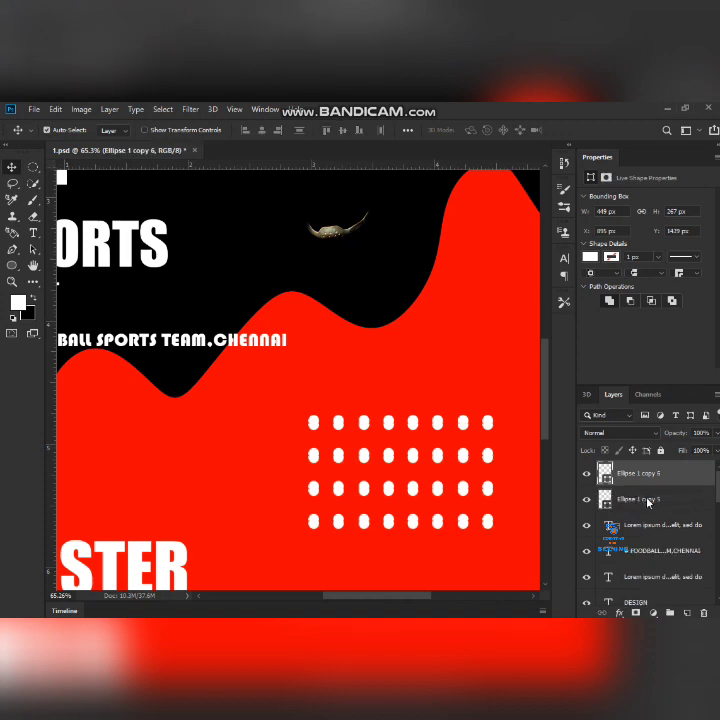
key(shift+Down)
key(shift+Down)
key(shift+Down)
key(shift+Down)
key(shift+Down)
key(shift+Down)
key(shift+Down)
key(shift+Down)
key(shift+Down)
key(shift+Down)
key(shift+Down)
key(shift+Down)
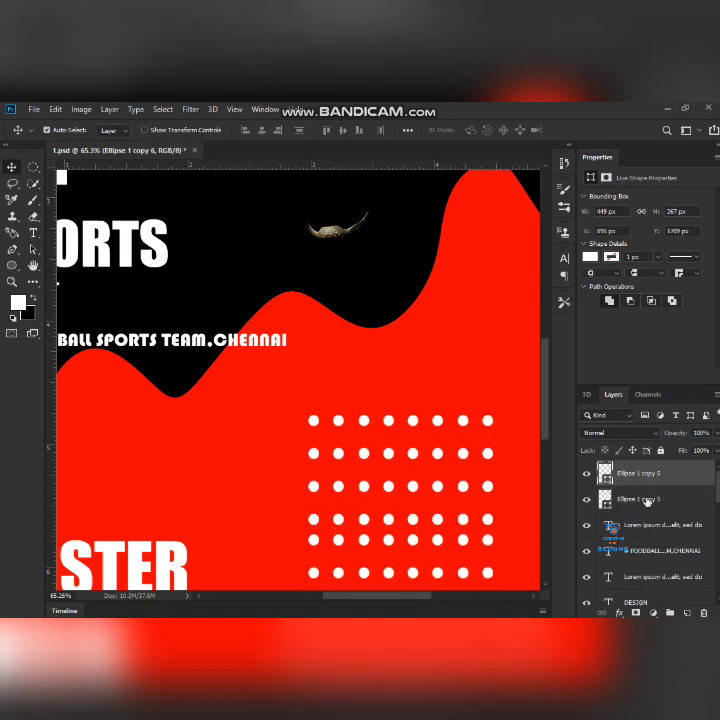
key(shift+Down)
key(shift+Down)
key(shift+Down)
key(shift+Down)
key(shift+Down)
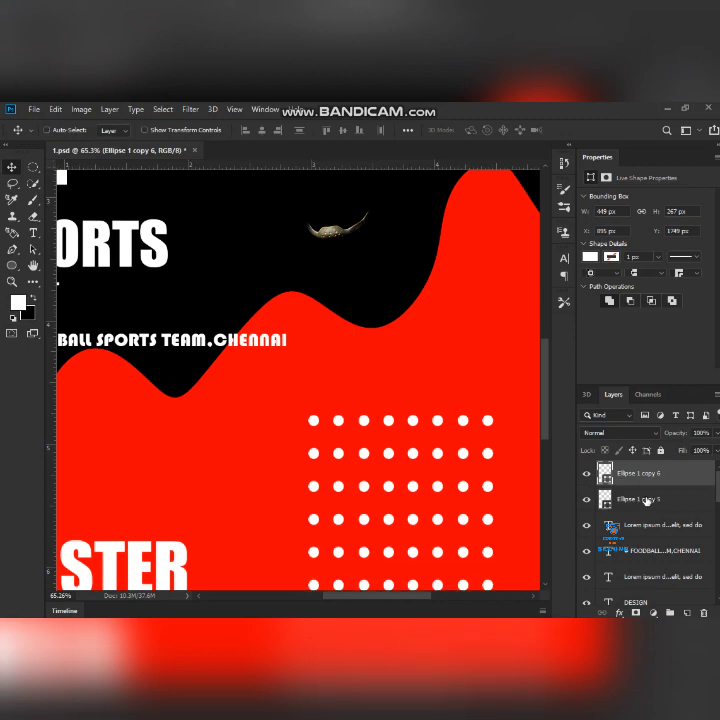
Step: Merge the two dot-grid layers into one and shrink the grid to about half size
scroll(490, 455, down, 2)
scroll(479, 437, down, 1)
scroll(476, 434, down, 1)
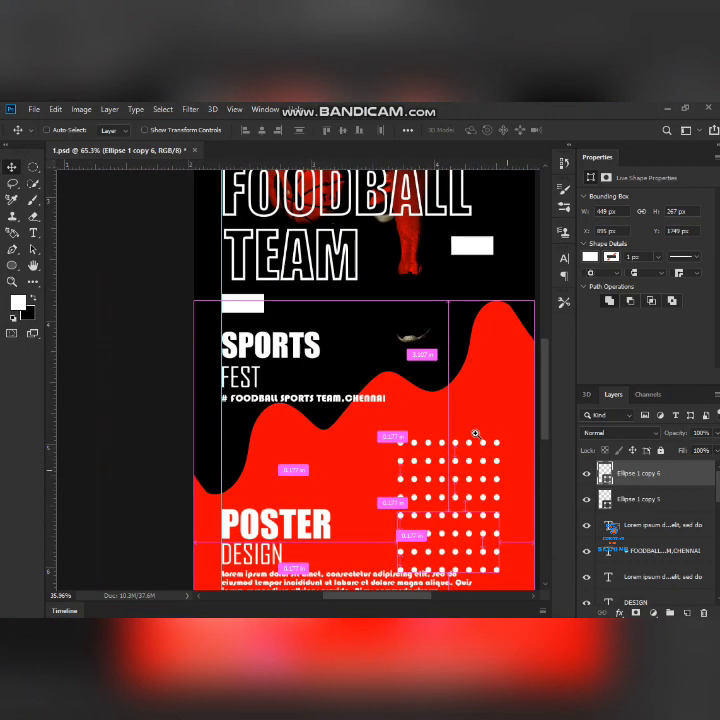
scroll(476, 434, down, 1)
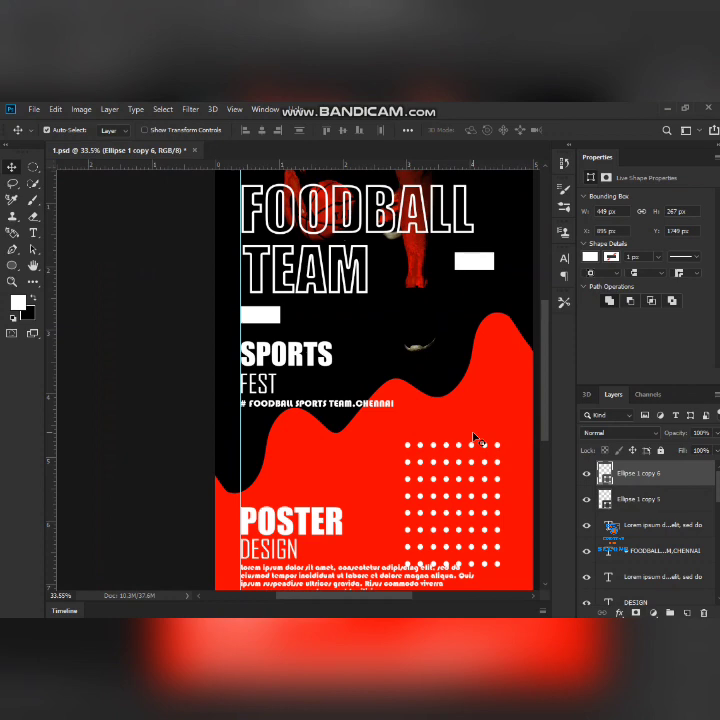
shift+click(640, 500)
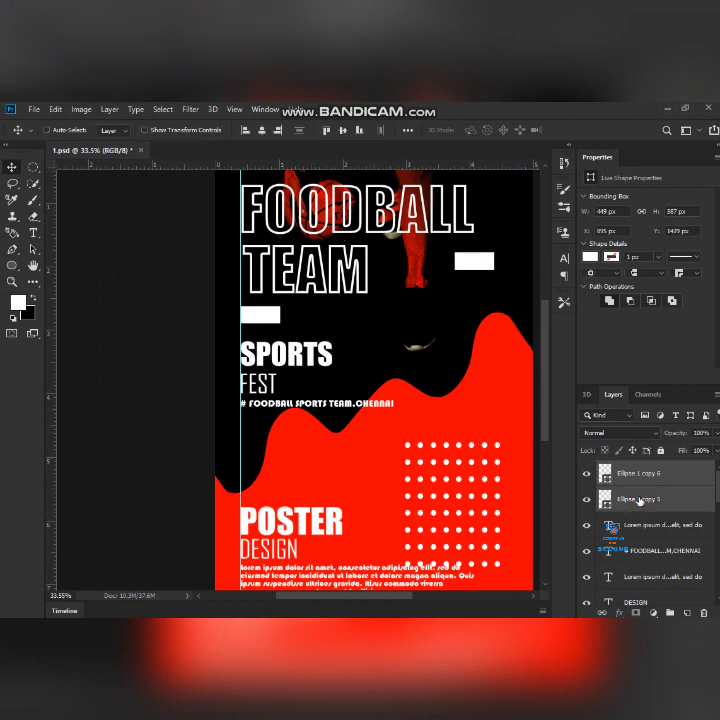
key(ctrl+e)
key(ctrl+t)
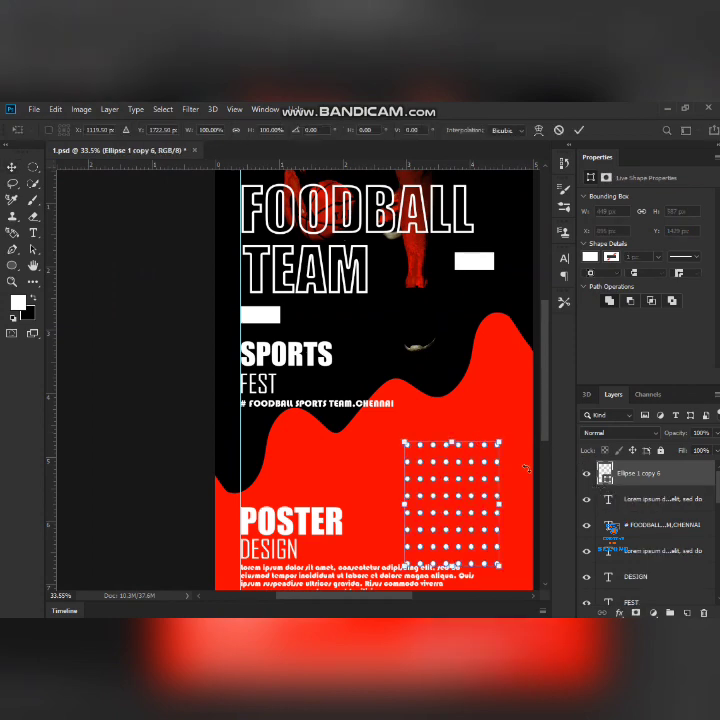
drag(403, 441, 430, 472)
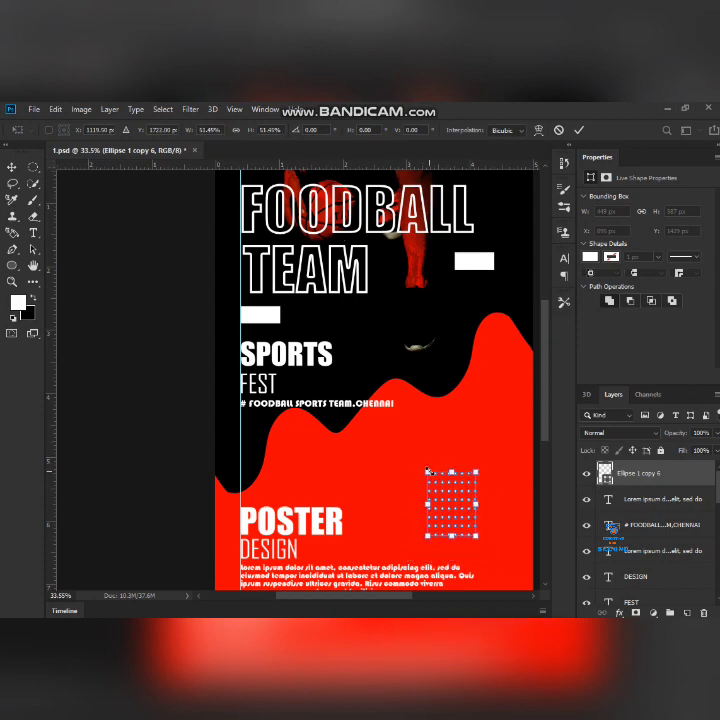
key(Return)
Step: Move the dot grid up and right, and send its layer lower in the stack
click(430, 474)
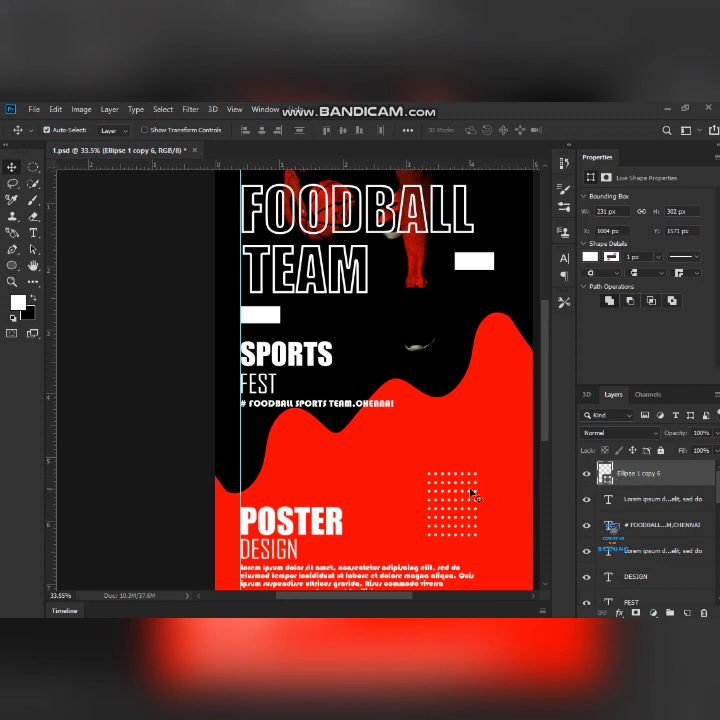
key(shift+Up)
key(shift+Up)
key(shift+Up)
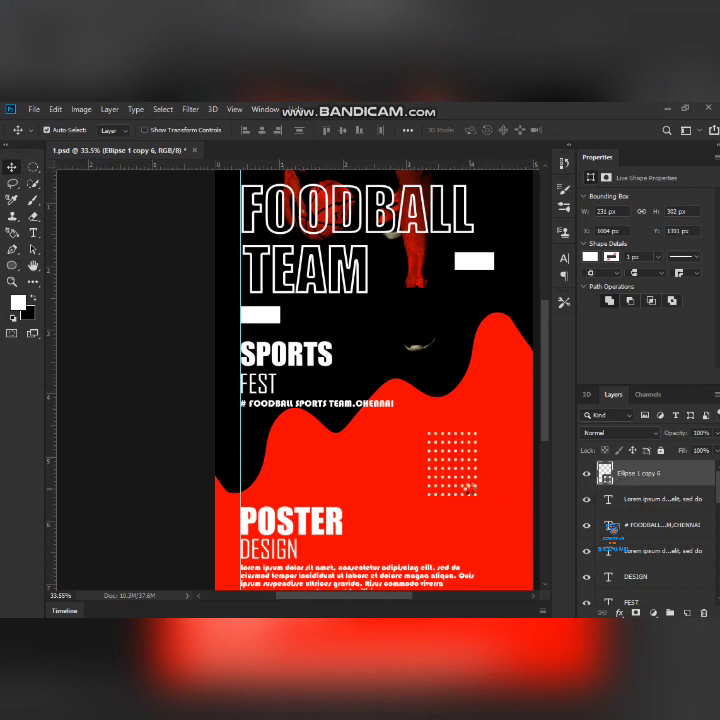
key(shift+Up)
key(shift+Up)
key(shift+Up)
key(shift+Up)
key(shift+Up)
key(shift+Up)
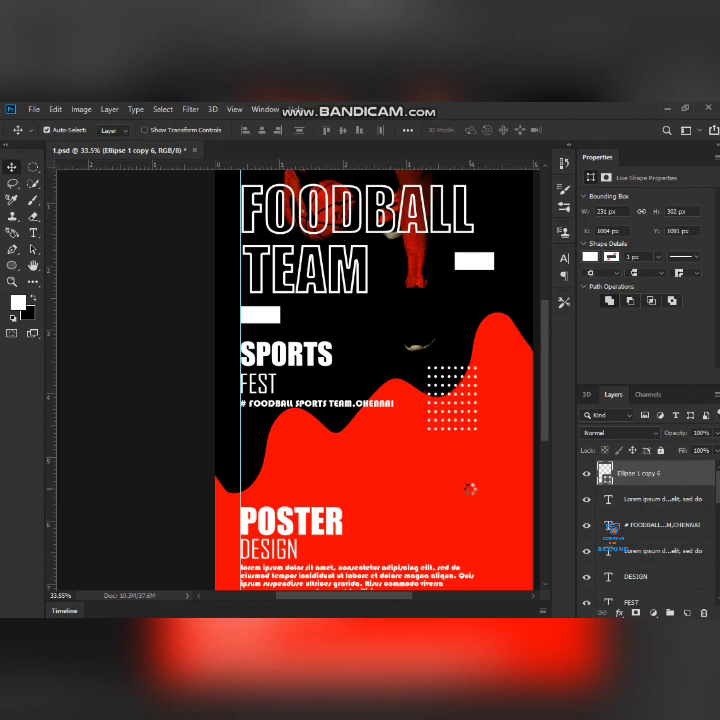
key(shift+Up)
key(shift+Up)
key(shift+Up)
key(shift+Right)
key(shift+Right)
key(shift+Right)
key(shift+Right)
key(shift+Right)
key(shift+Right)
key(shift+Right)
key(shift+Right)
key(shift+Right)
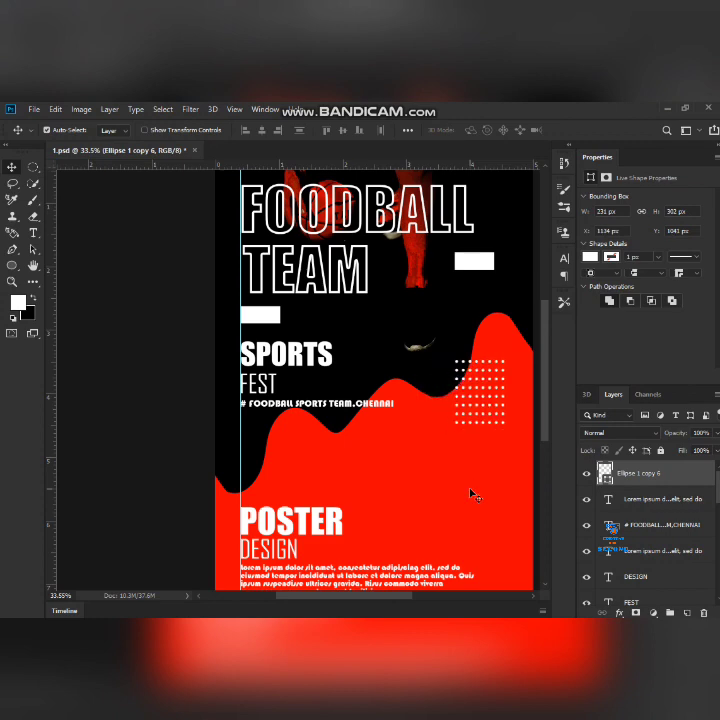
key(shift+Right)
key(shift+Up)
key(ctrl+bracketleft)
key(ctrl+bracketleft)
key(ctrl+bracketleft)
key(ctrl+bracketleft)
key(ctrl+bracketleft)
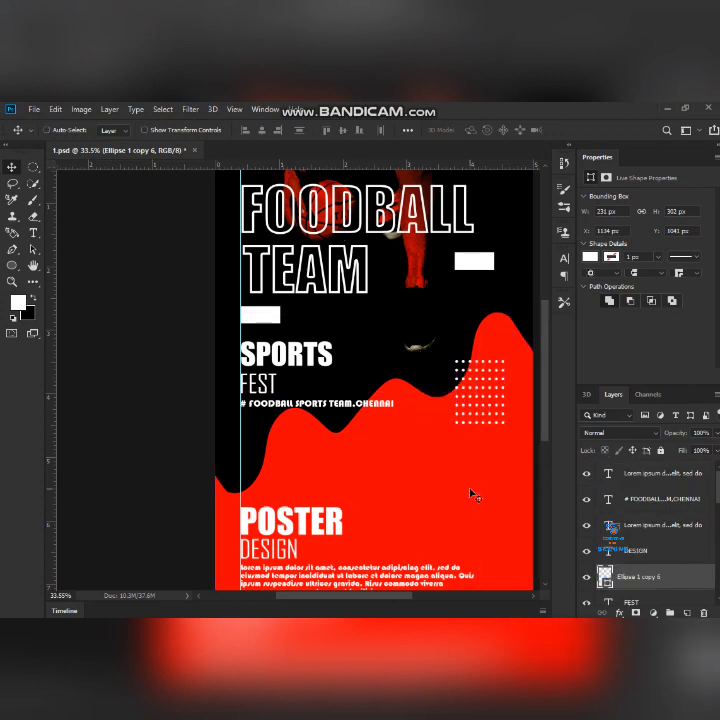
key(ctrl+bracketleft)
Step: Move the dot-grid layer beneath the red wave layer and position it near the crest
key(ctrl+bracketleft)
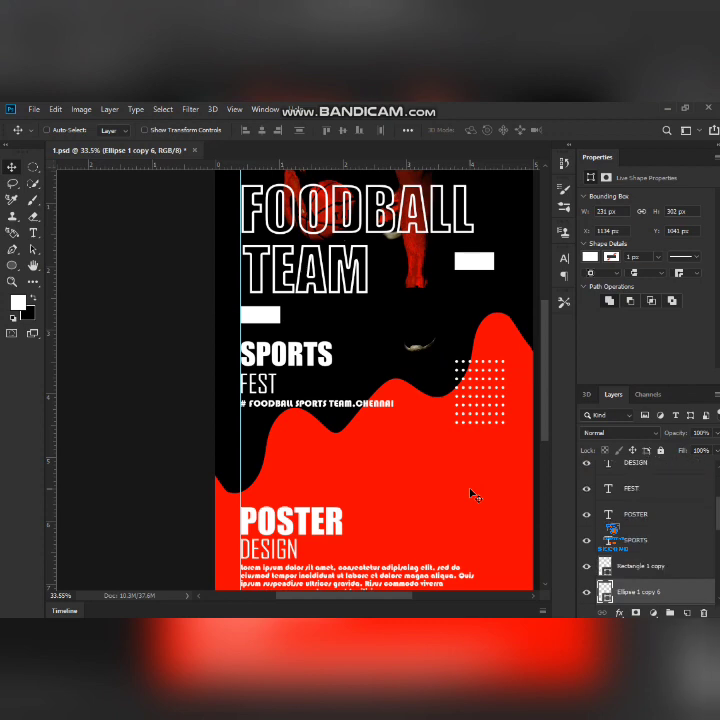
key(ctrl+bracketleft)
key(ctrl+bracketleft)
key(ctrl+bracketleft)
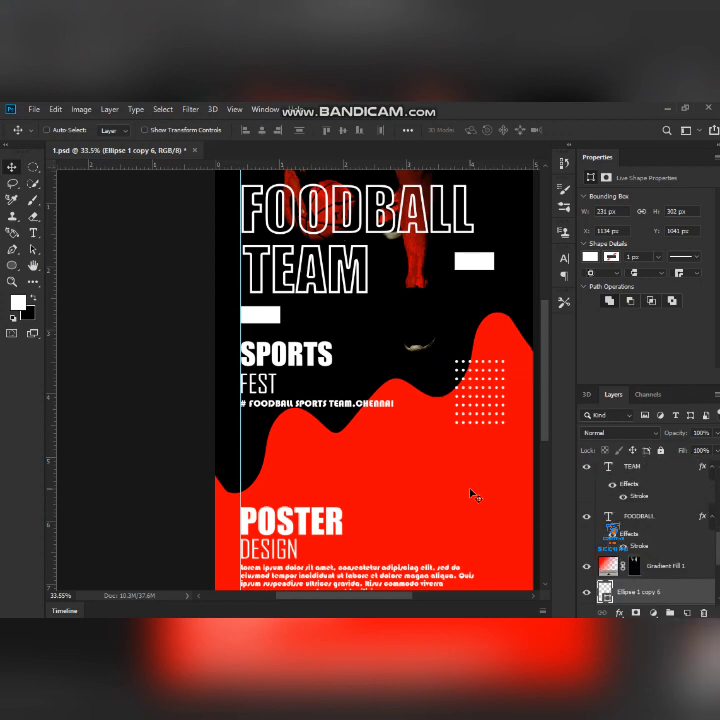
key(ctrl+bracketleft)
key(ctrl+bracketright)
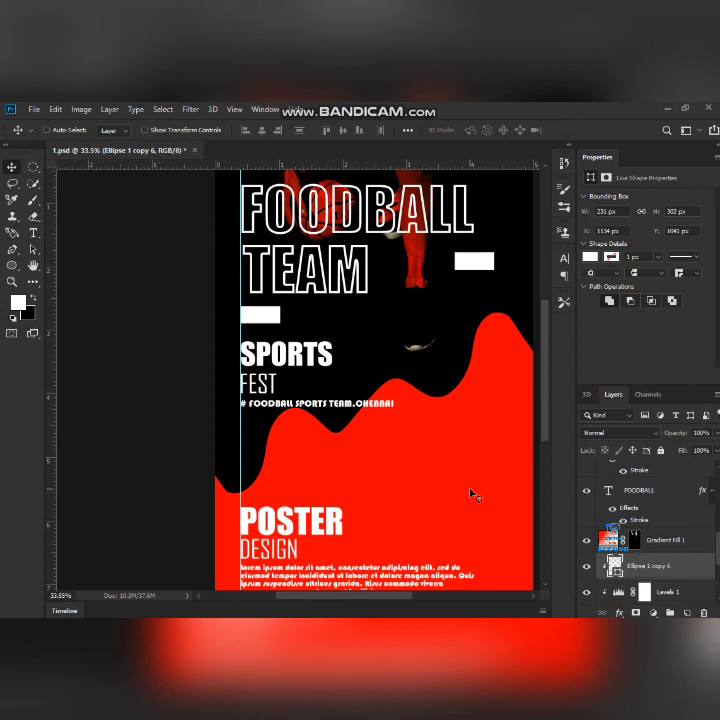
key(ctrl+bracketright)
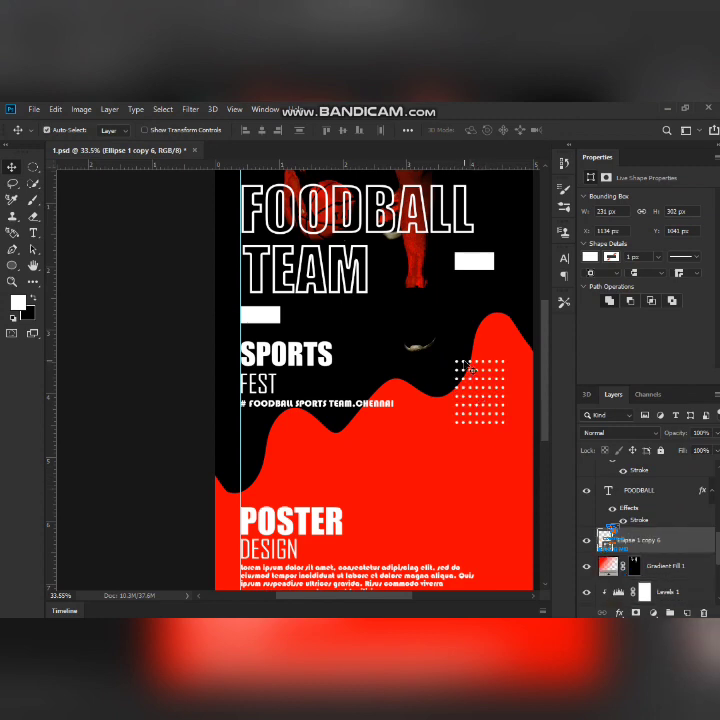
drag(467, 362, 479, 301)
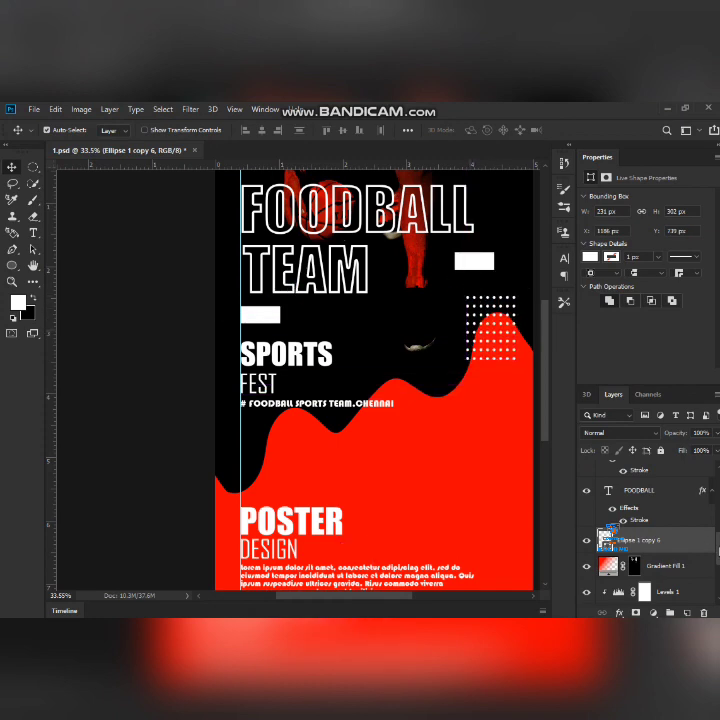
scroll(650, 530, down, 3)
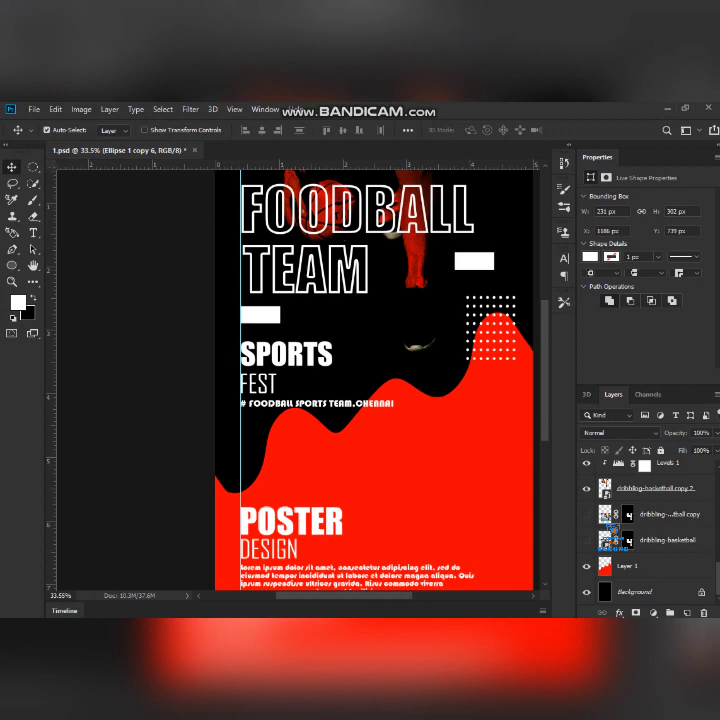
drag(607, 474, 605, 580)
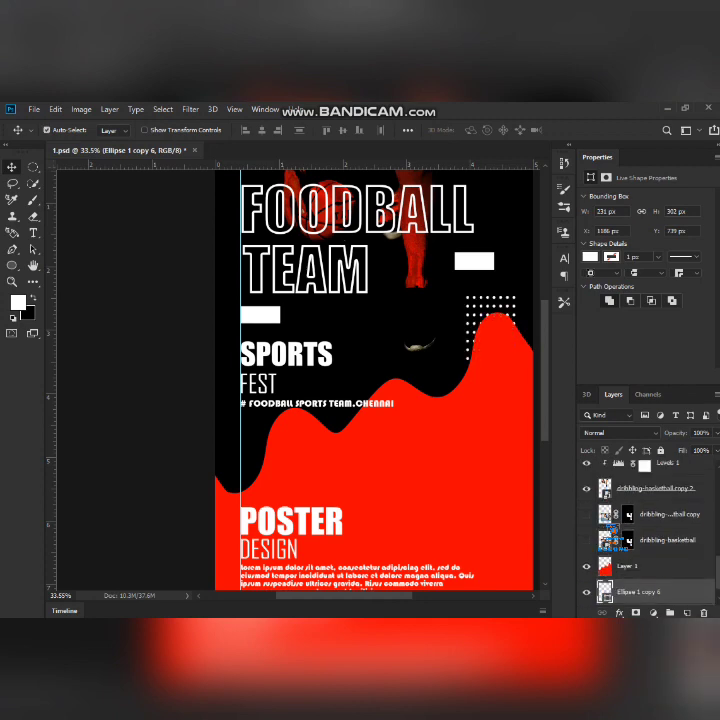
drag(528, 322, 524, 338)
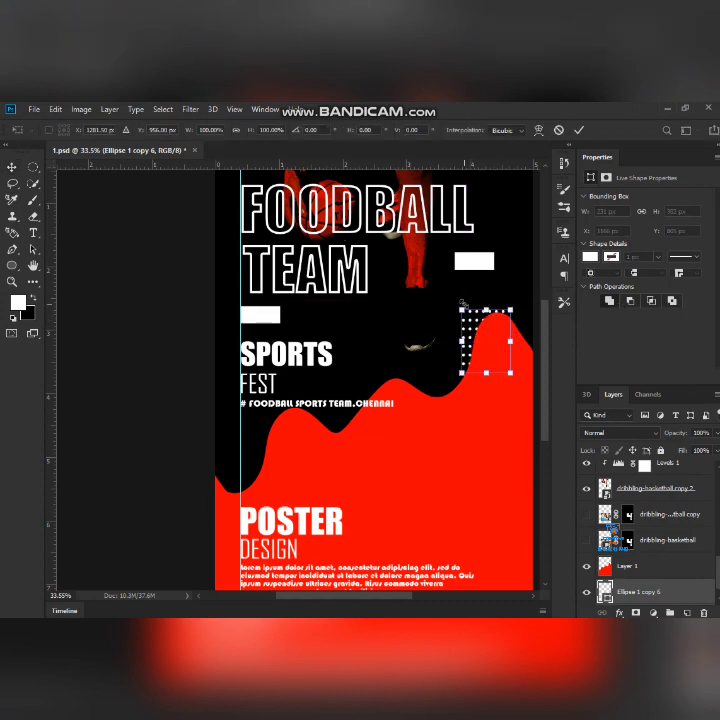
Step: Reposition the top-right dot grid at the crest, then Alt-drag a copy beside SPORTS
key(ctrl+t)
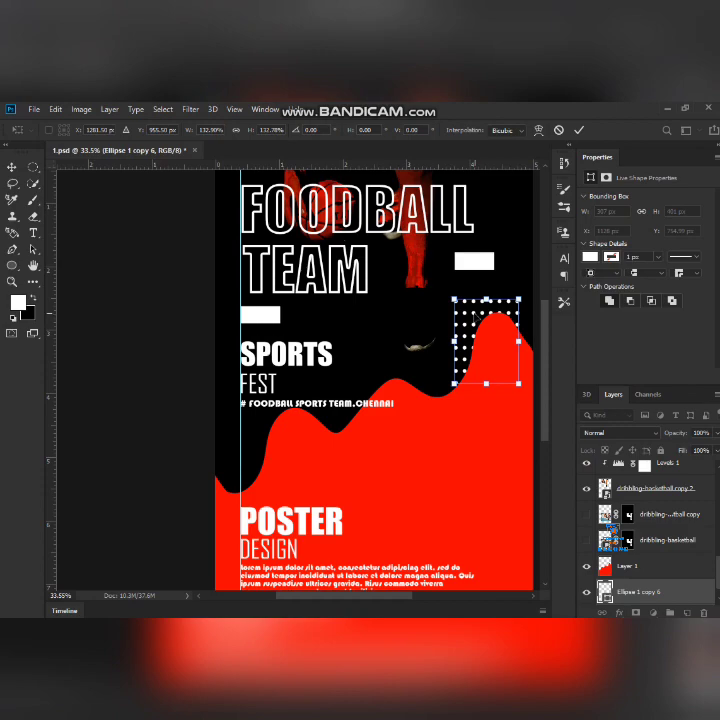
drag(478, 316, 490, 326)
mouse_move(496, 331)
mouse_down()
mouse_move(484, 318)
mouse_move(463, 314)
mouse_up()
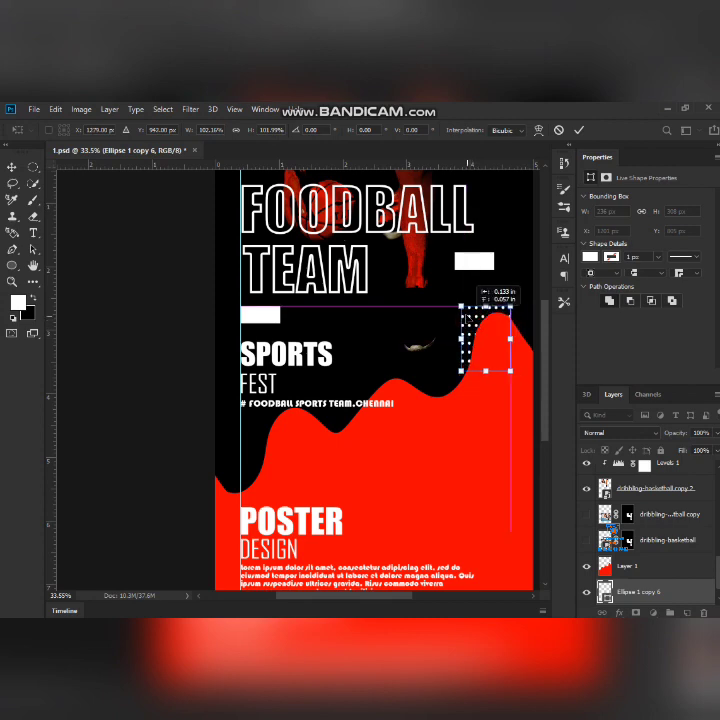
key(Return)
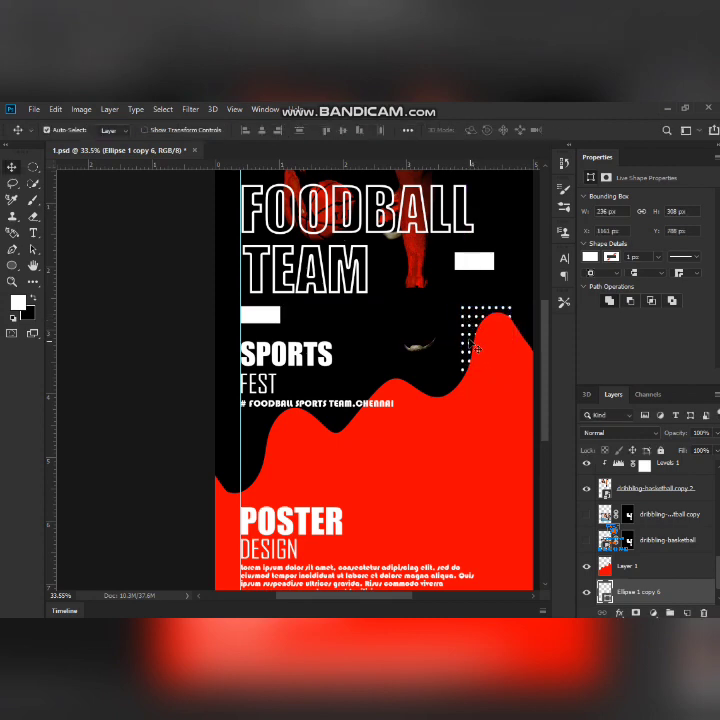
mouse_move(470, 345)
mouse_down()
mouse_move(226, 343)
mouse_move(218, 410)
mouse_up()
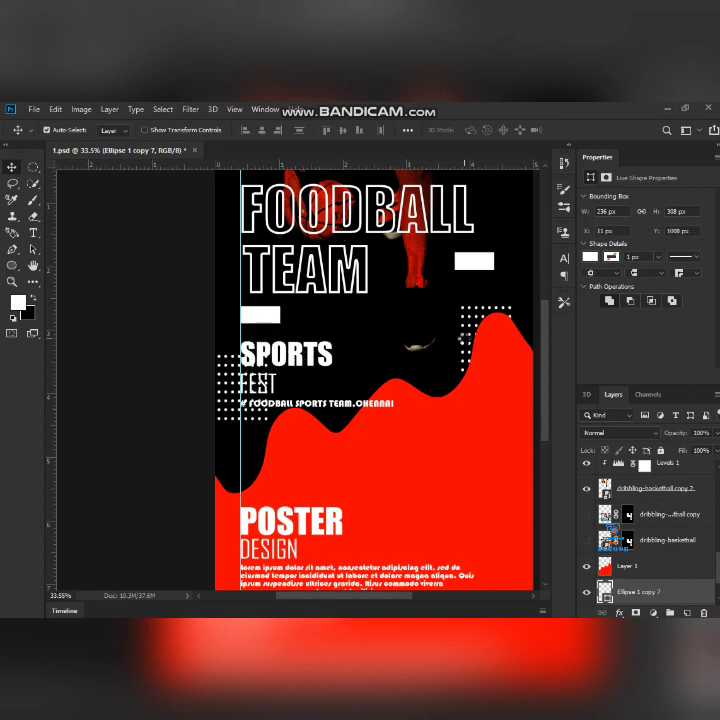
Step: Move the copied dot grid down to the left edge below FEST
drag(218, 410, 218, 480)
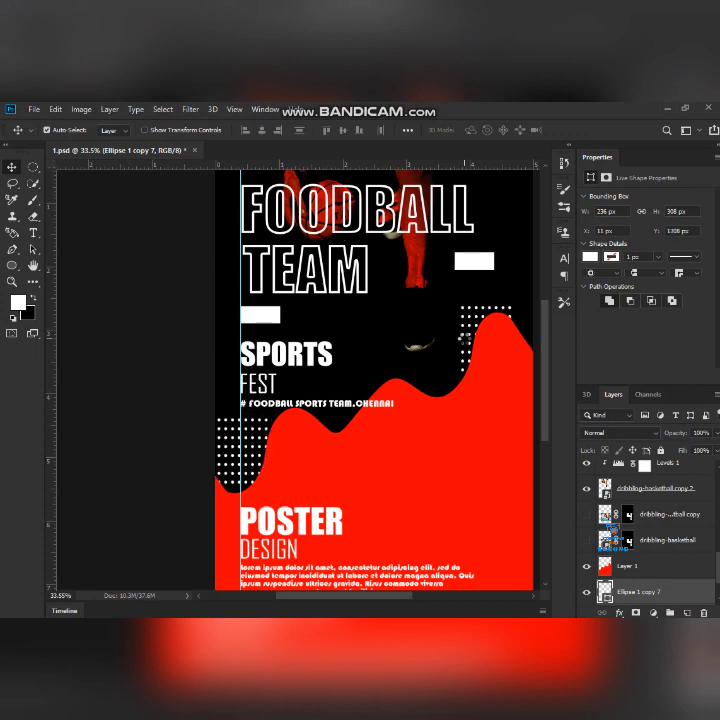
key(shift+Left)
key(shift+Left)
key(shift+Left)
key(shift+Left)
key(shift+Left)
key(shift+Left)
key(shift+Down)
key(shift+Down)
key(shift+Down)
key(shift+Down)
key(shift+Down)
key(shift+Down)
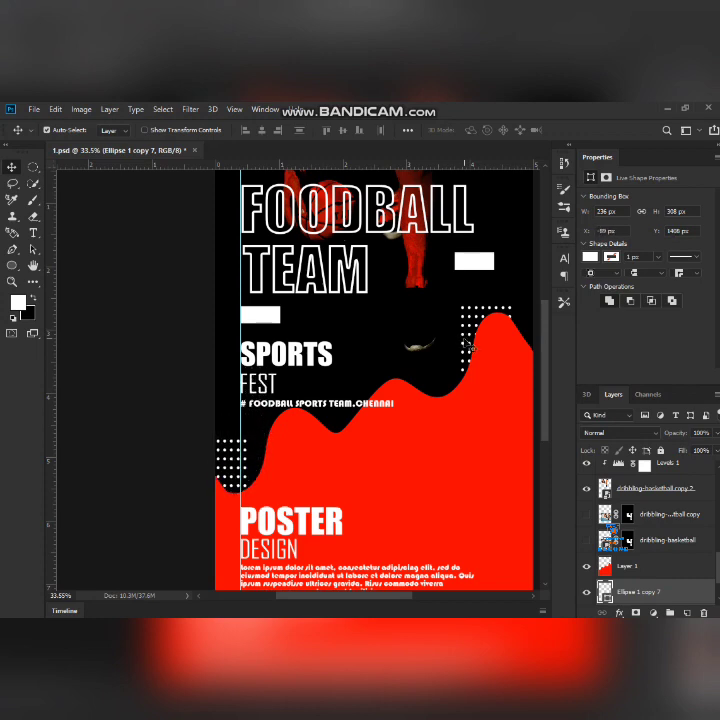
key(shift+Down)
key(shift+Down)
key(shift+Down)
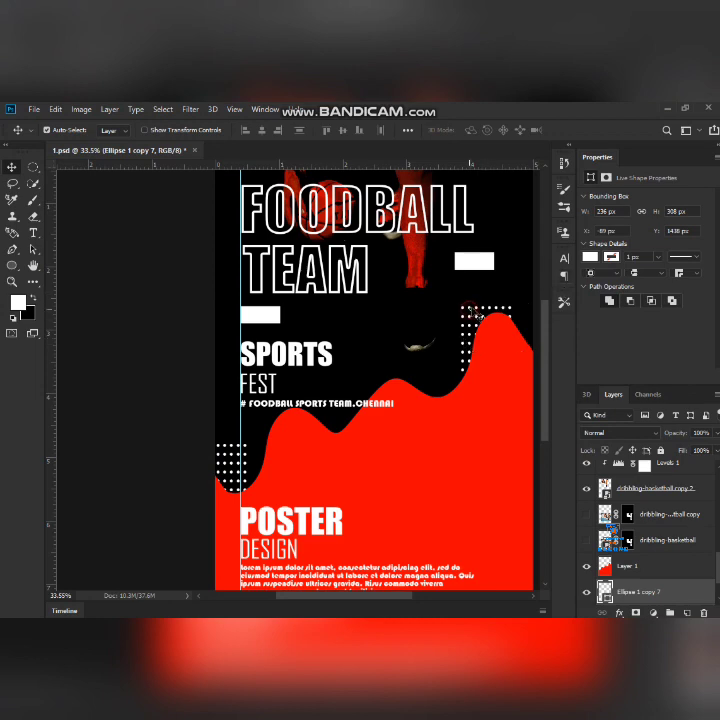
Step: Shift the top-right dot grid slightly up and right
click(468, 322)
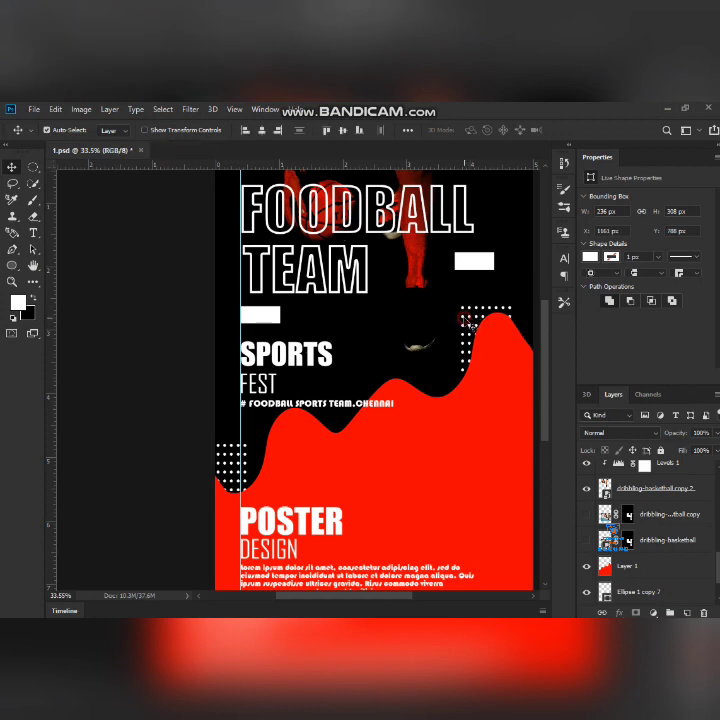
click(466, 330)
click(513, 215)
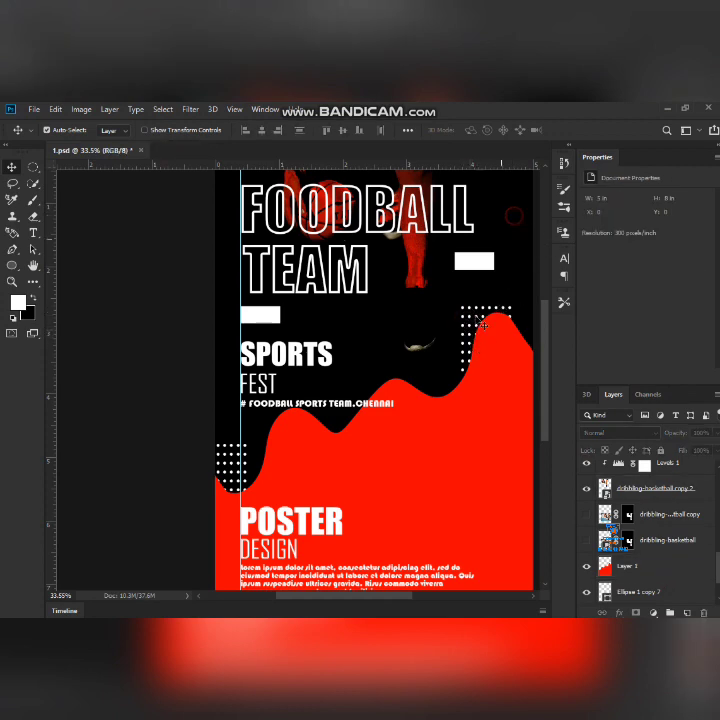
click(467, 330)
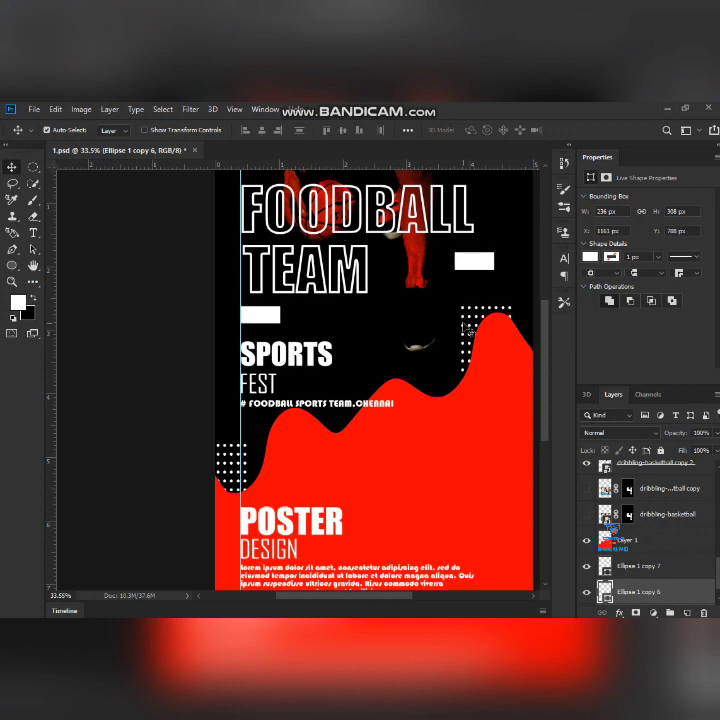
drag(466, 331, 471, 327)
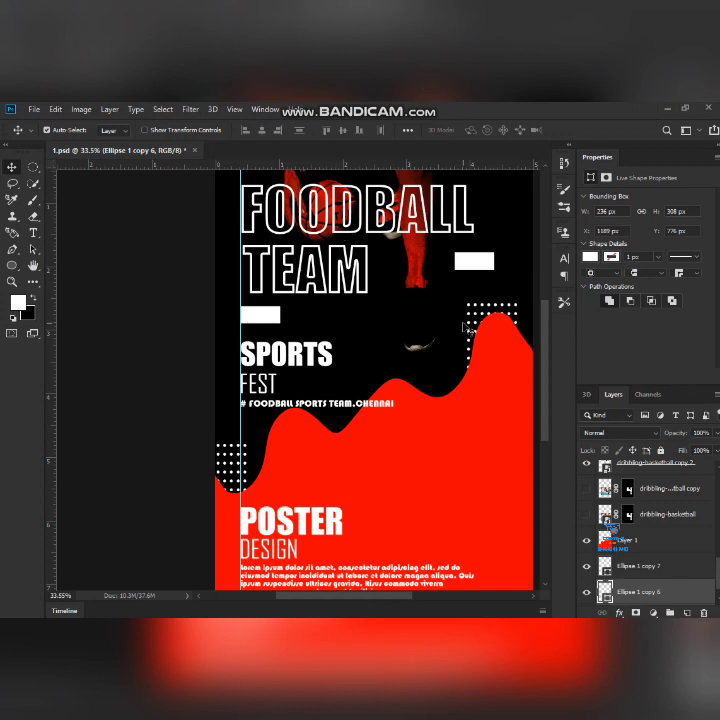
key(Right)
key(Right)
key(Right)
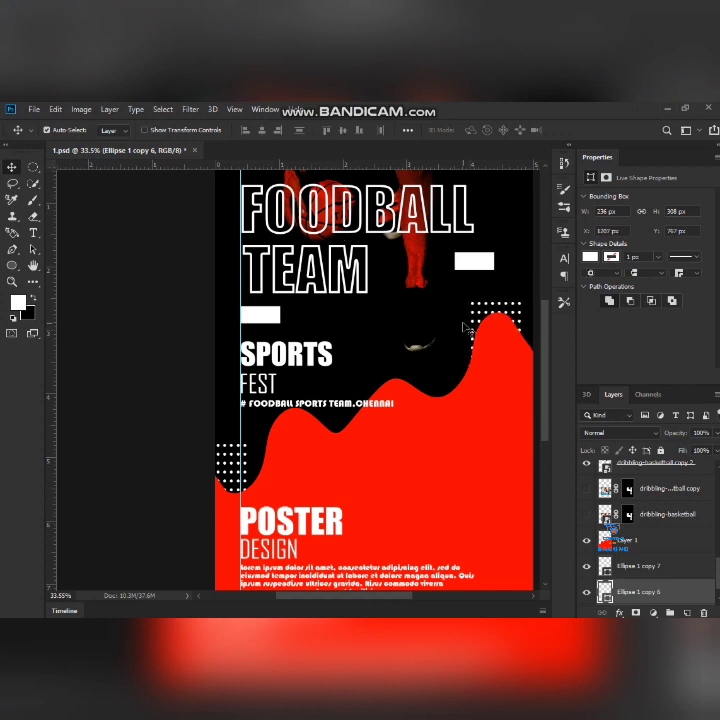
Step: Fine-tune the left dot grid's position with arrow nudges and save the poster
key(alt+bracketright)
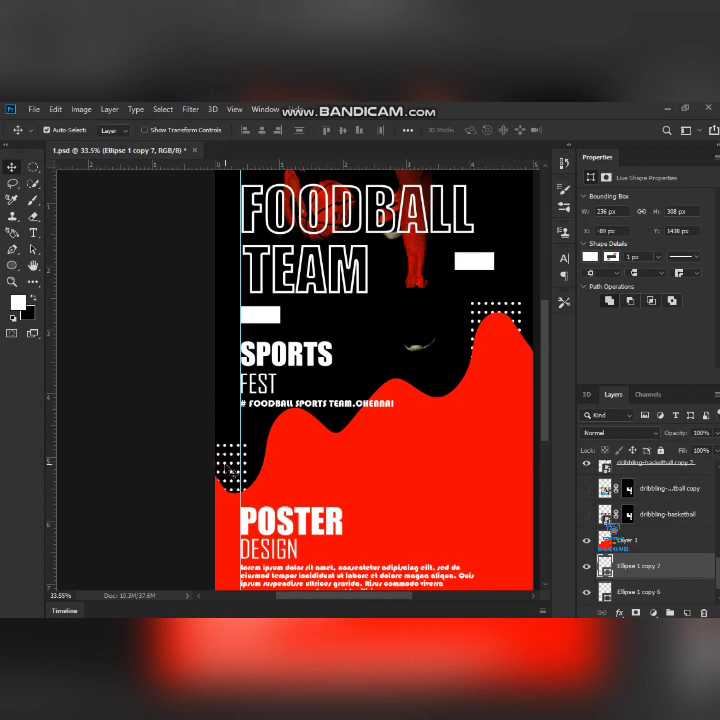
key(Right)
key(Right)
key(Right)
key(Left)
key(Left)
key(Left)
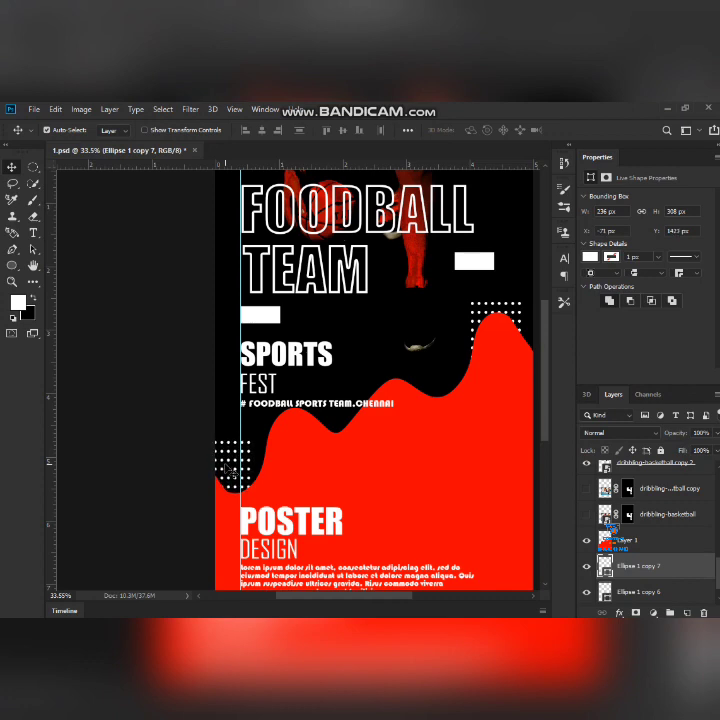
key(Down)
key(Down)
key(Down)
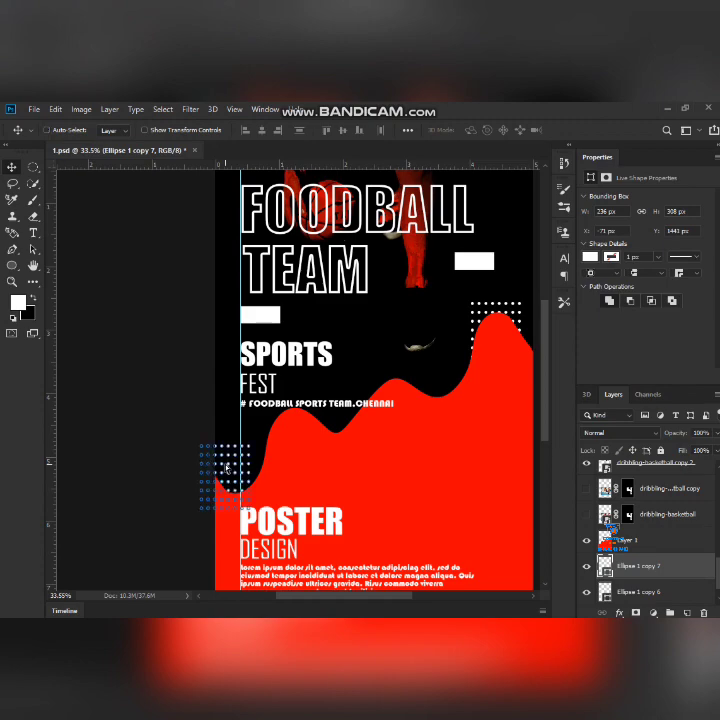